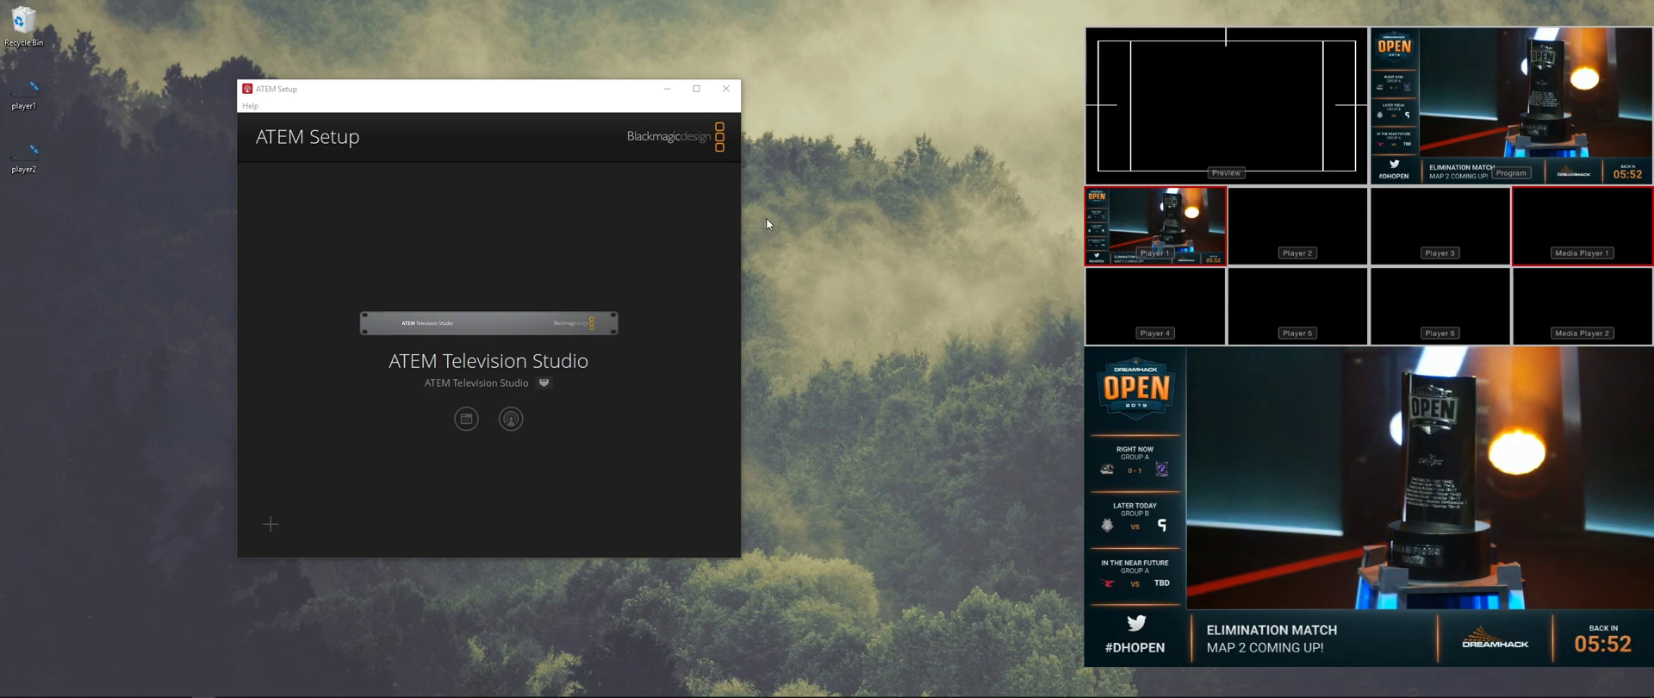
Launch ATEM Software Control for the ATEM Television Studio from ATEM Setup.
left_click(510, 418)
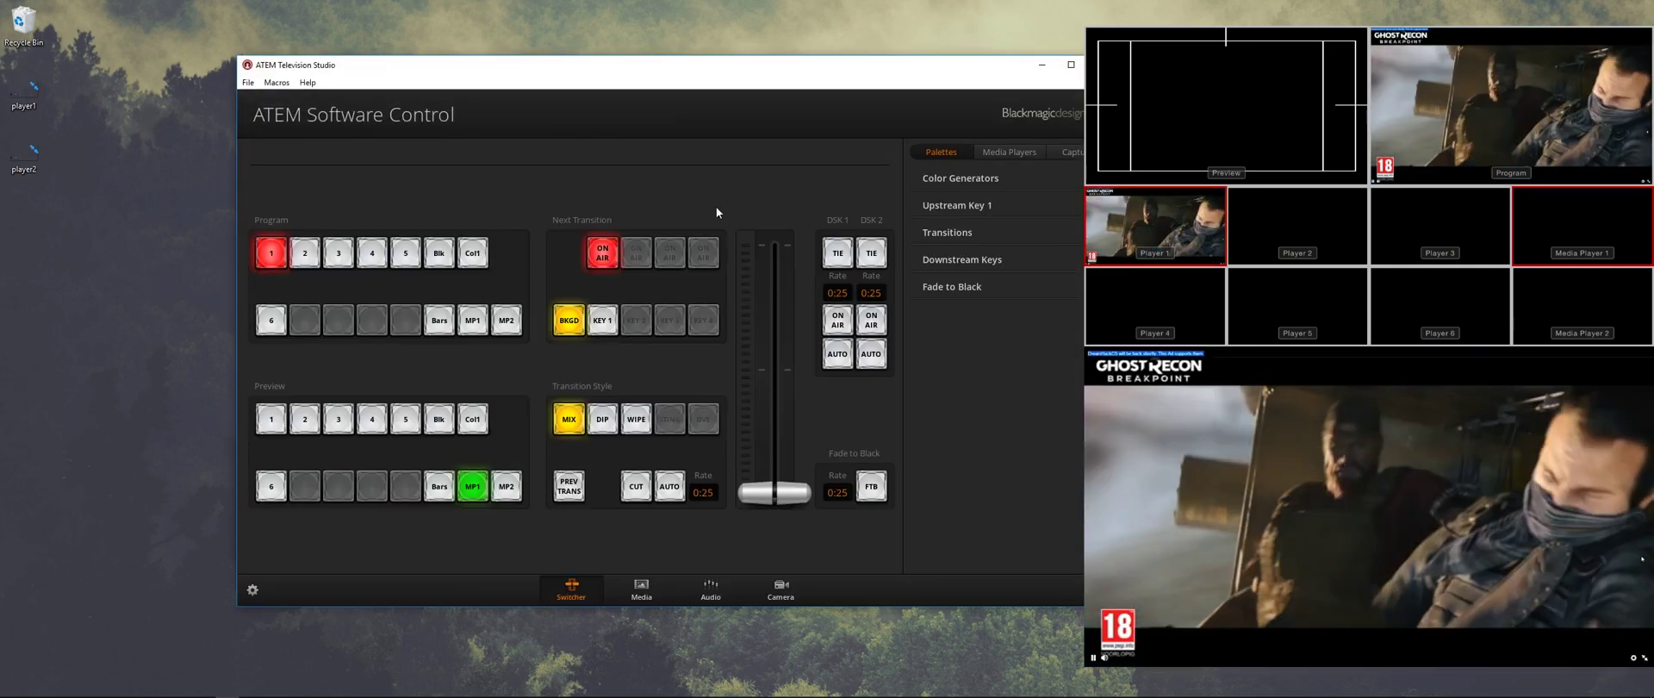
Drag the desktop graphics player1 and player2 into Media pool Stills 1 and 2.
left_click_drag(747, 67, 628, 54)
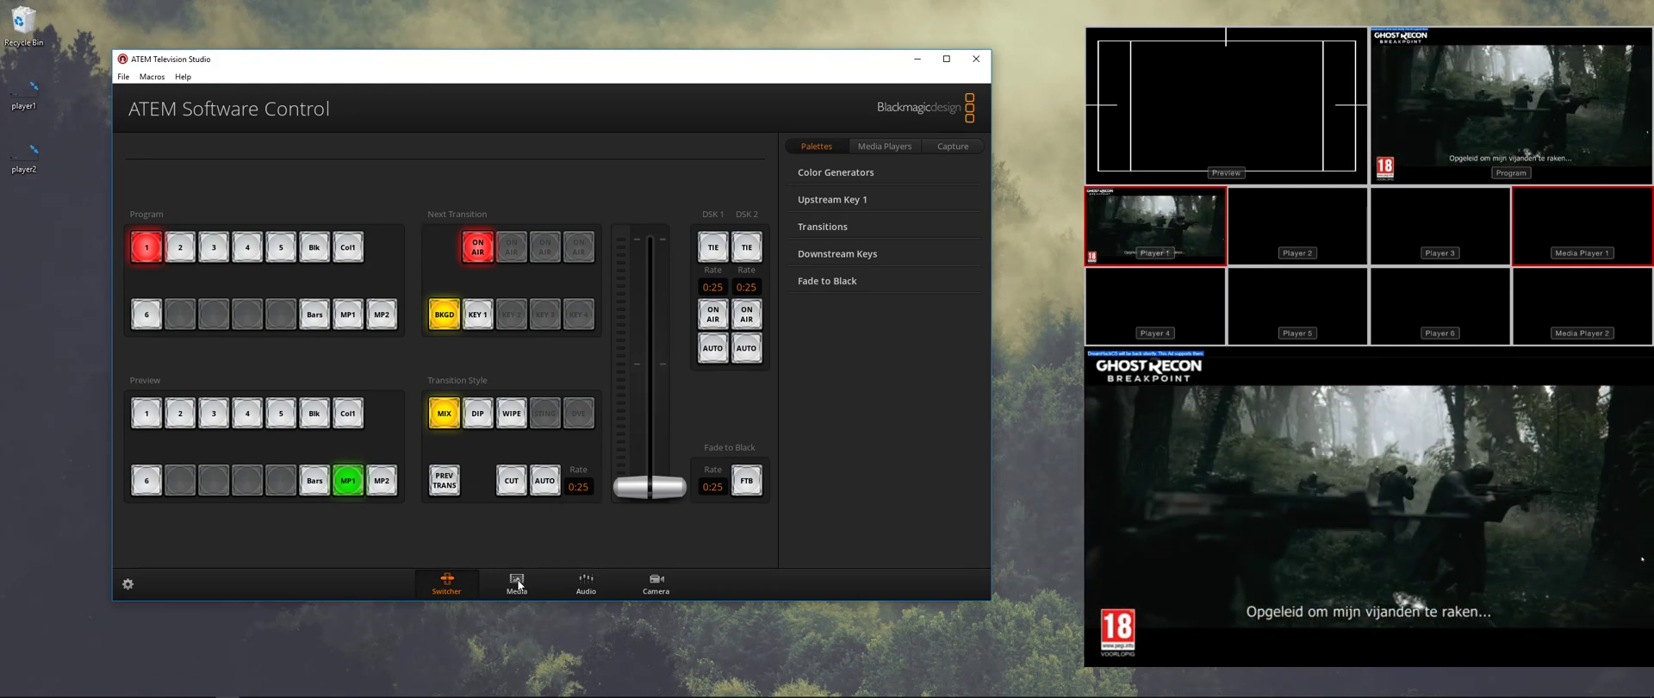
left_click(517, 583)
left_click_drag(56, 112, 18, 176)
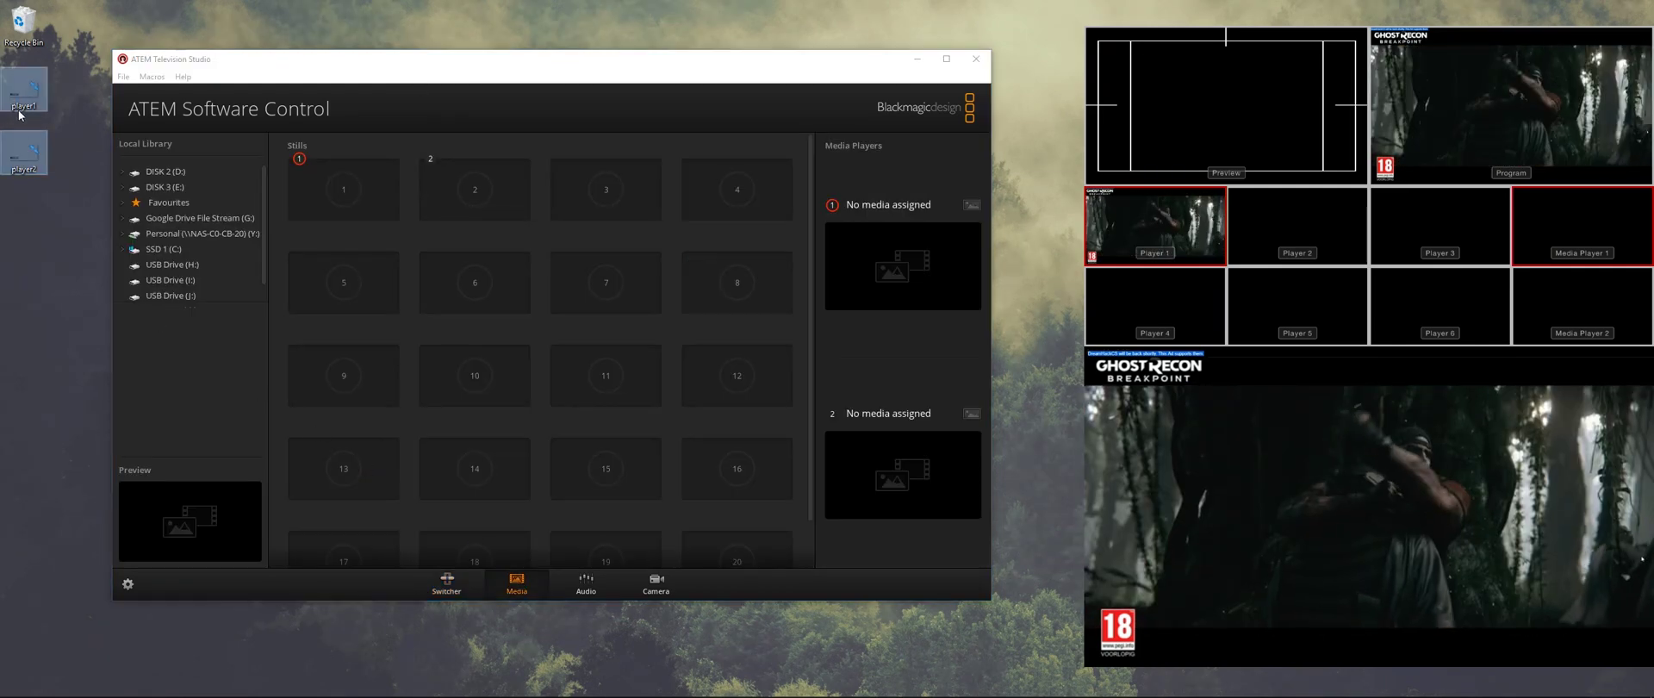
left_click(70, 119)
left_click_drag(33, 90, 343, 188)
left_click_drag(24, 154, 446, 171)
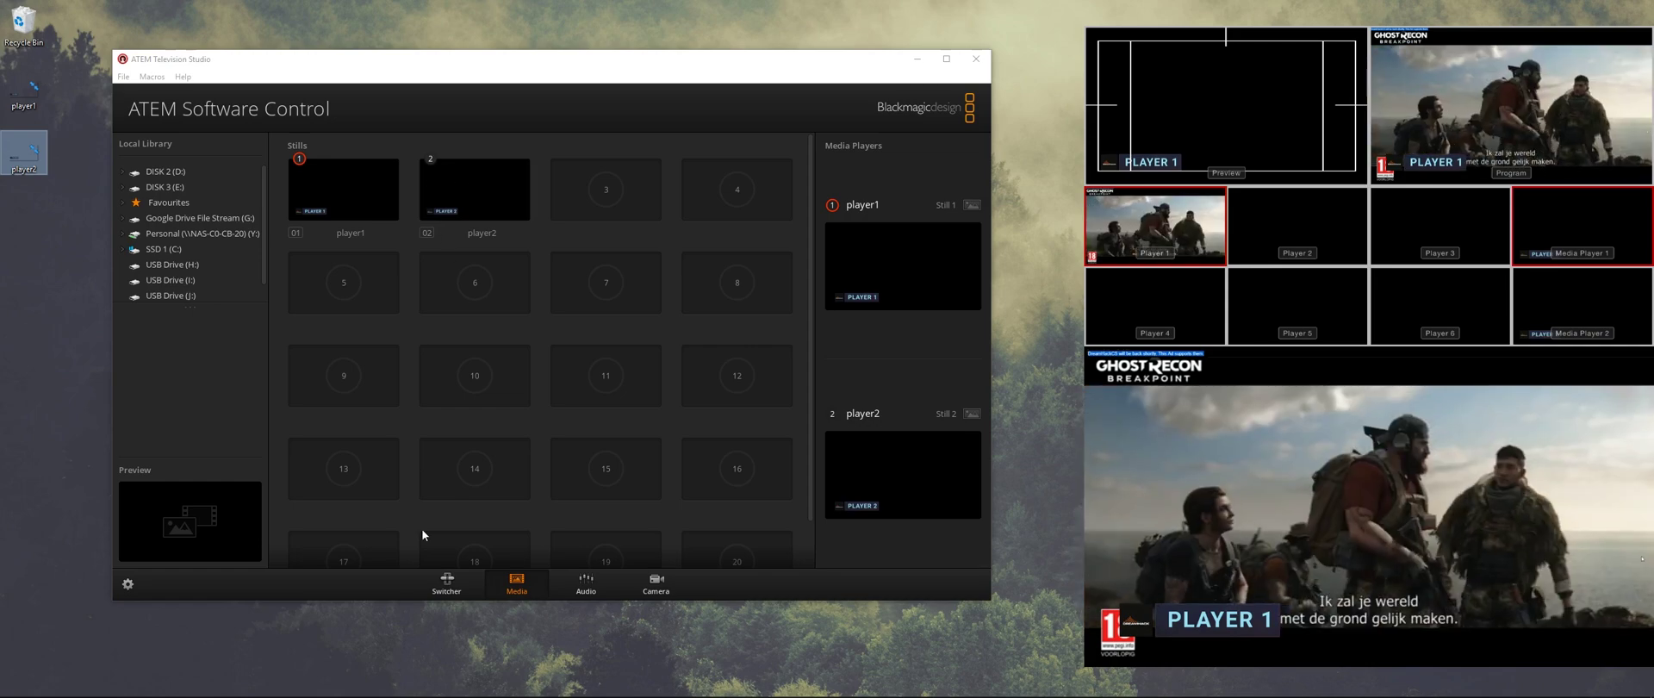
left_click(447, 585)
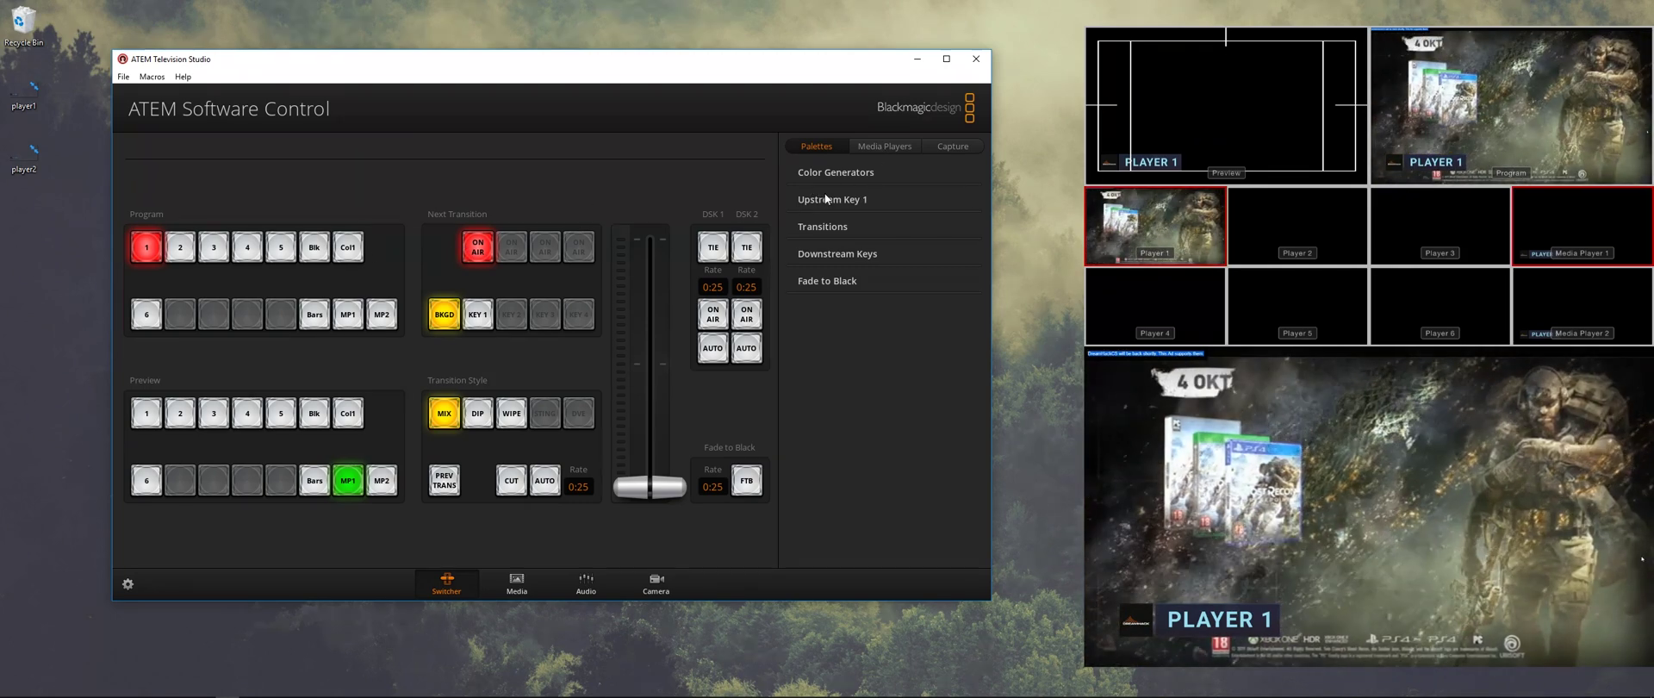
Confirm Upstream Key 1 uses Media Player 1 as fill and Media Player 1 Key as key source.
left_click(918, 199)
left_click(932, 269)
left_click(932, 271)
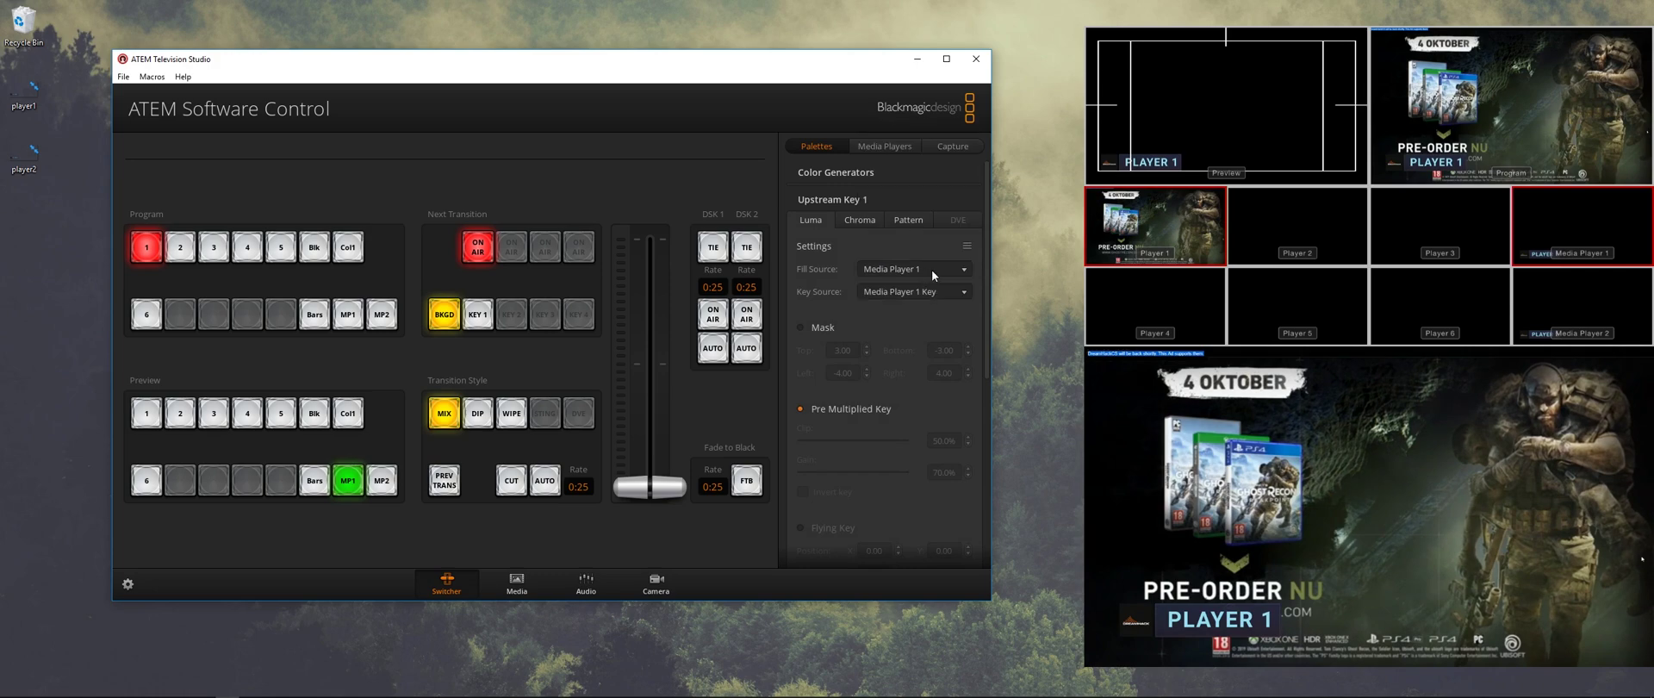
left_click(937, 292)
left_click(937, 293)
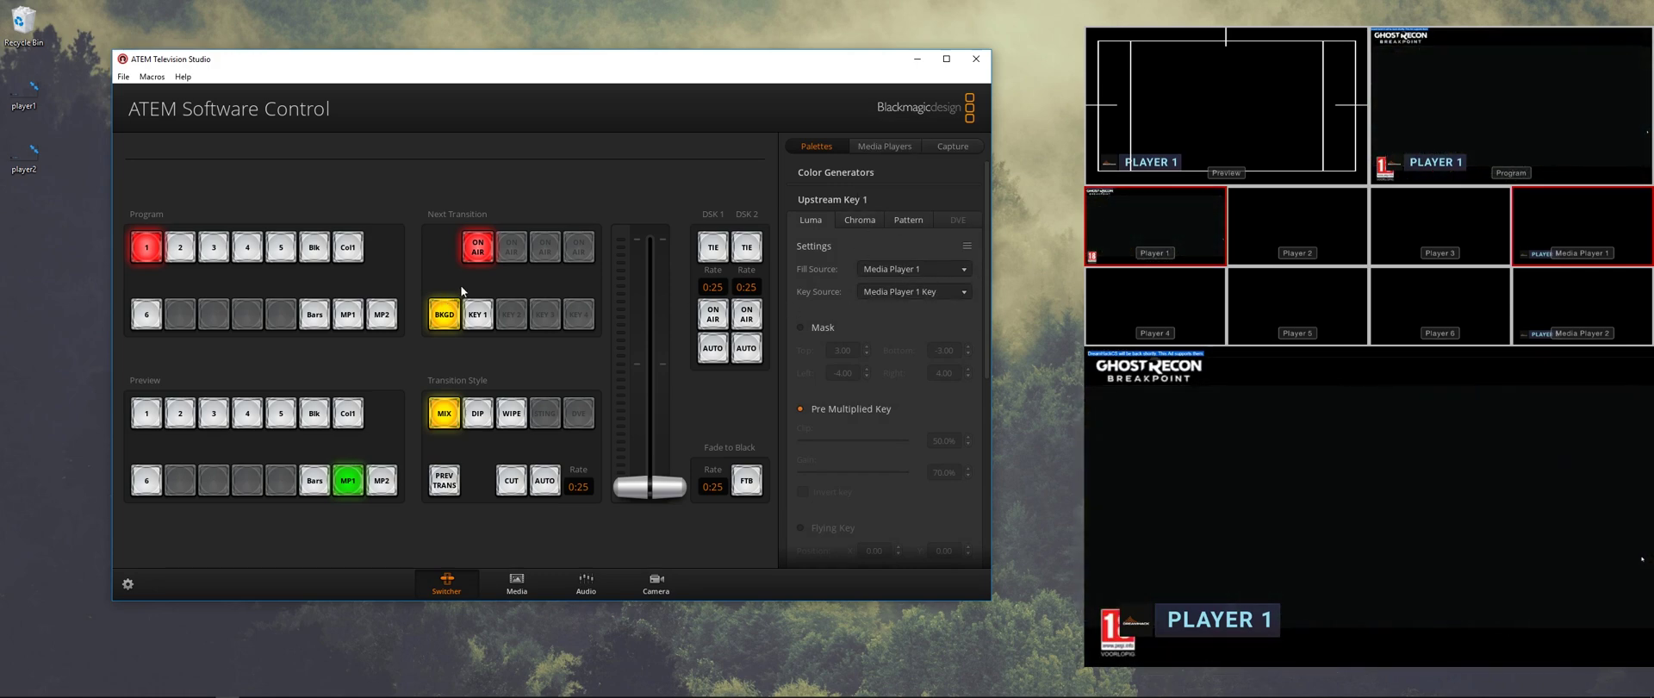
Toggle the Key 1 PLAYER 1 nameplate off air and back on air.
left_click(478, 248)
left_click(478, 247)
left_click(478, 247)
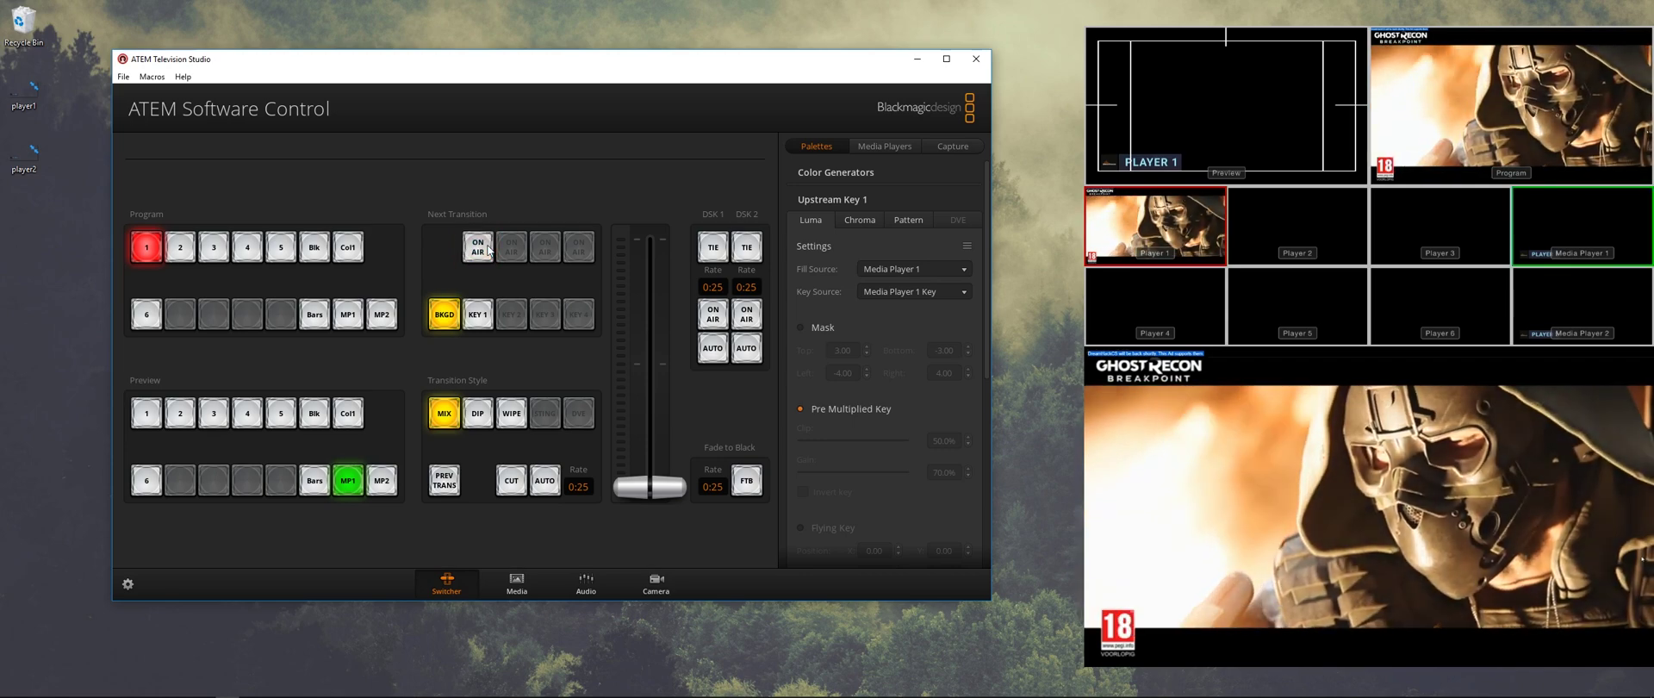
left_click(478, 247)
left_click(477, 247)
left_click(488, 249)
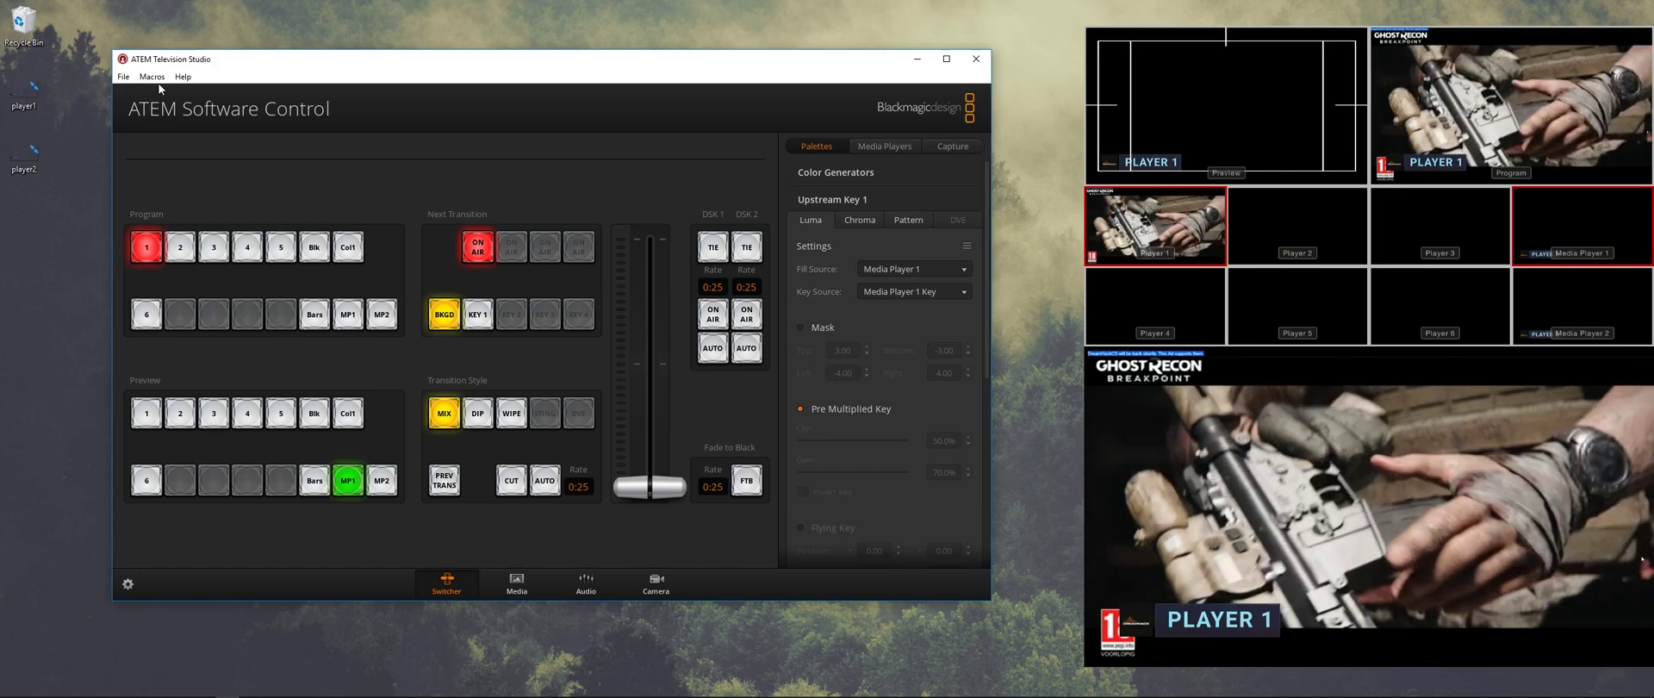
left_click(155, 77)
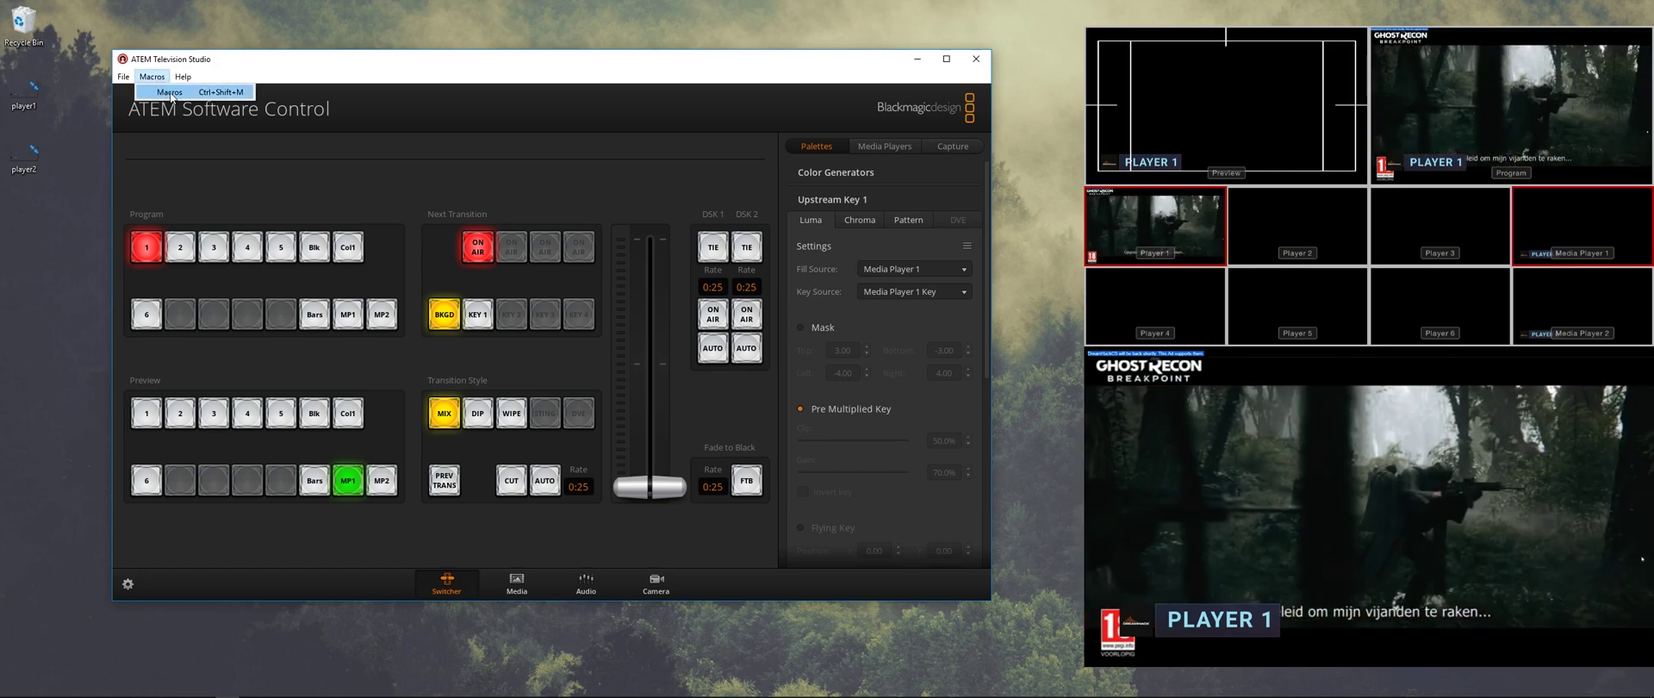
Create macro 'Player 1' with notes 'Player one iput with the nameplate' and start recording.
left_click(171, 92)
left_click_drag(710, 76, 149, 156)
left_click_drag(399, 67, 496, 71)
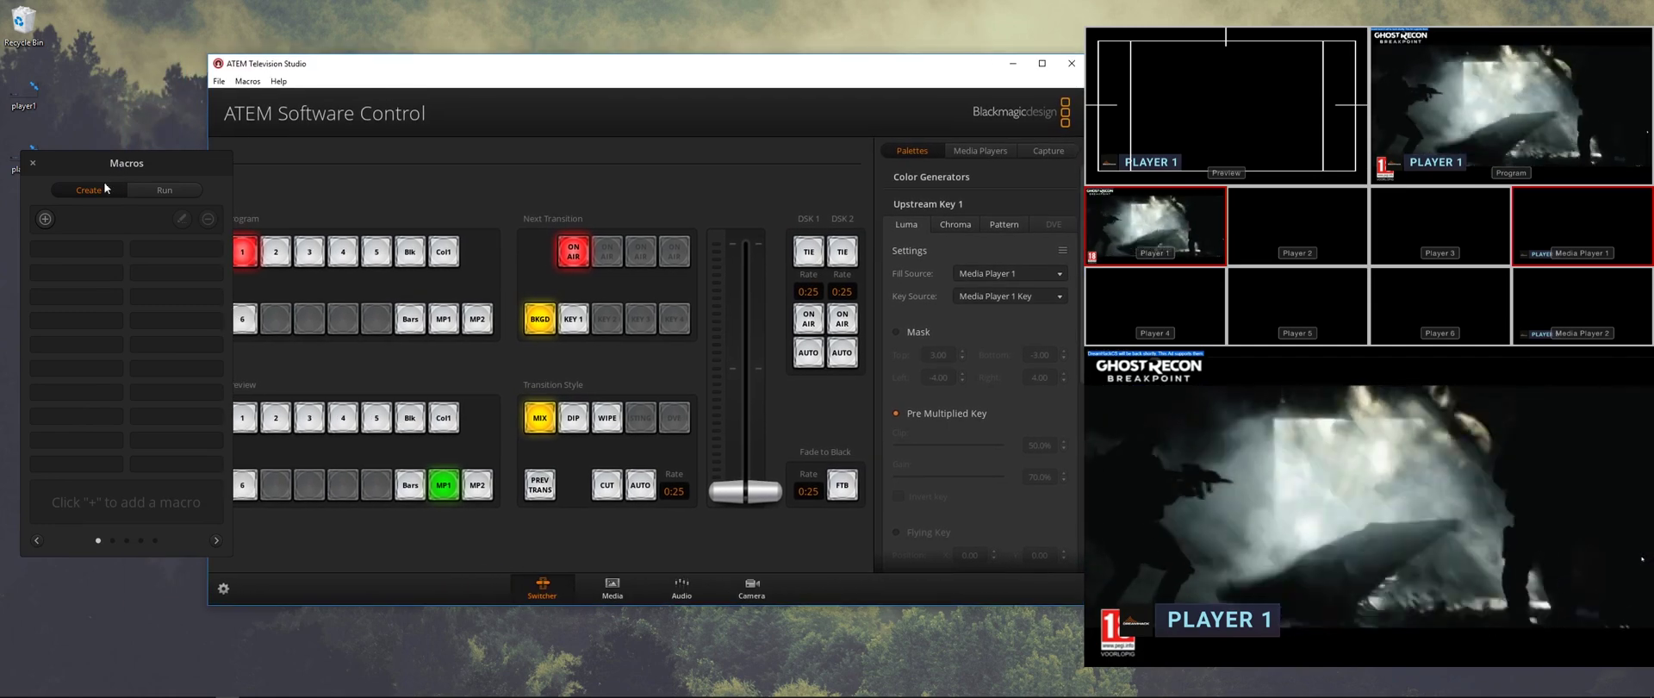
left_click(44, 219)
left_click_drag(95, 288, 204, 291)
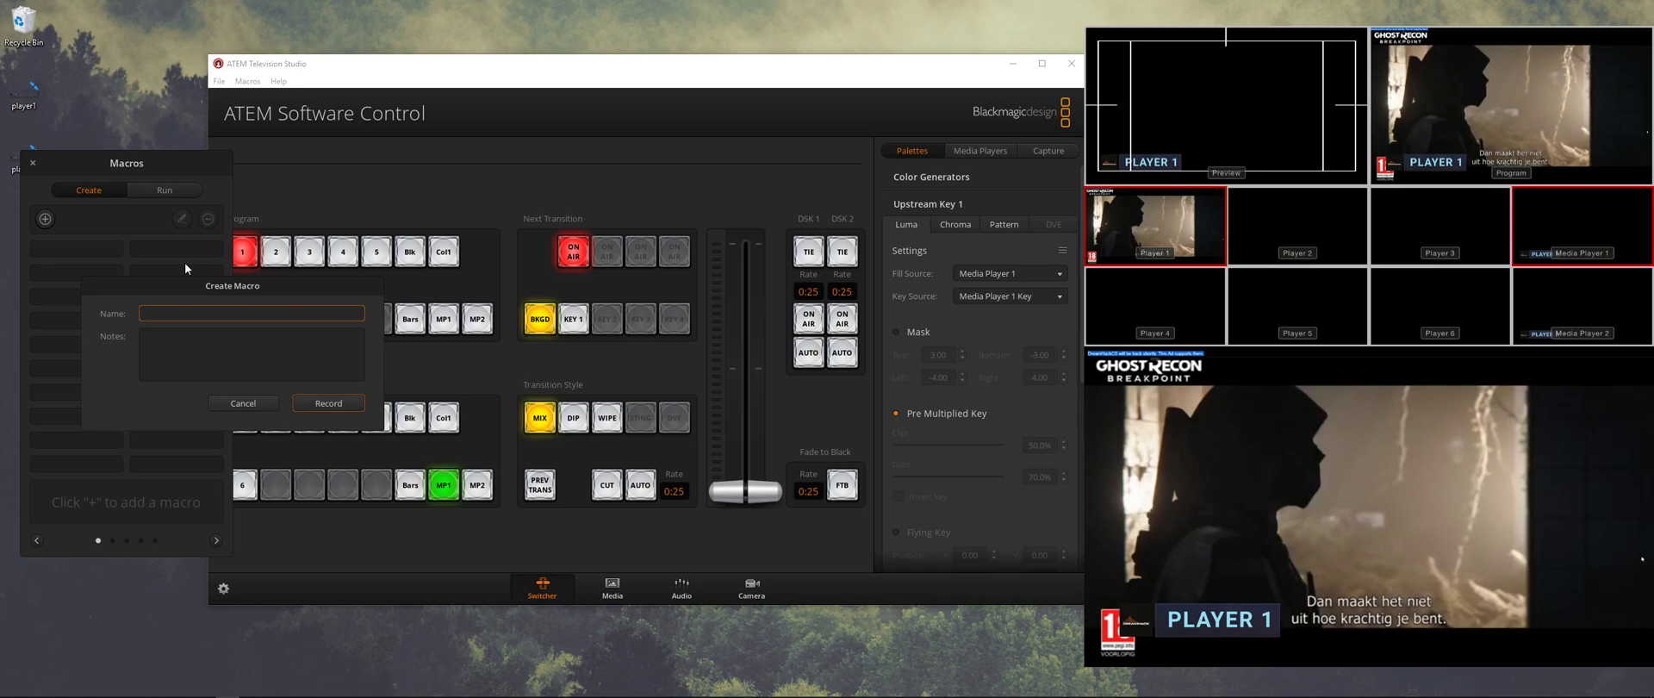
type("Player 1")
key("Tab")
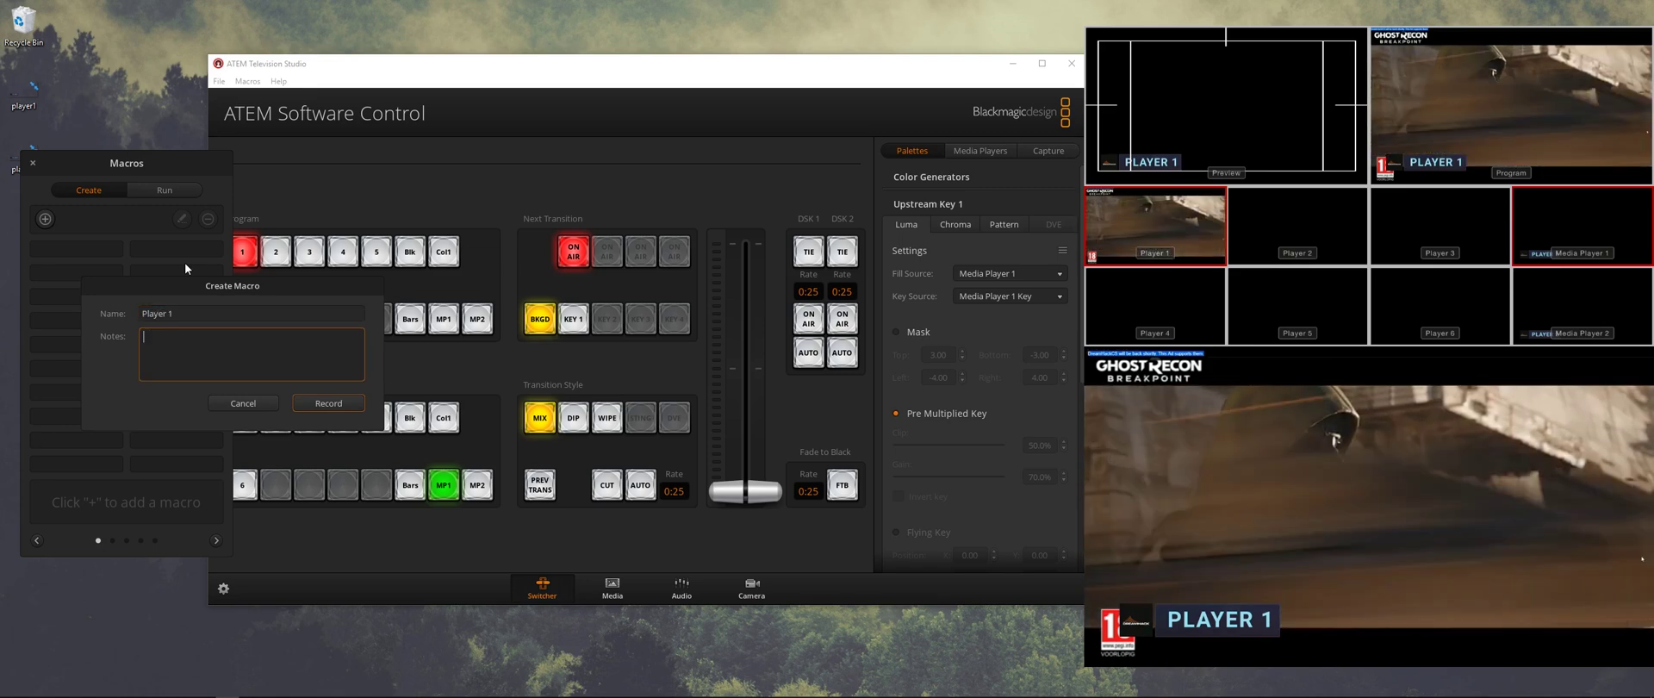
type("Player")
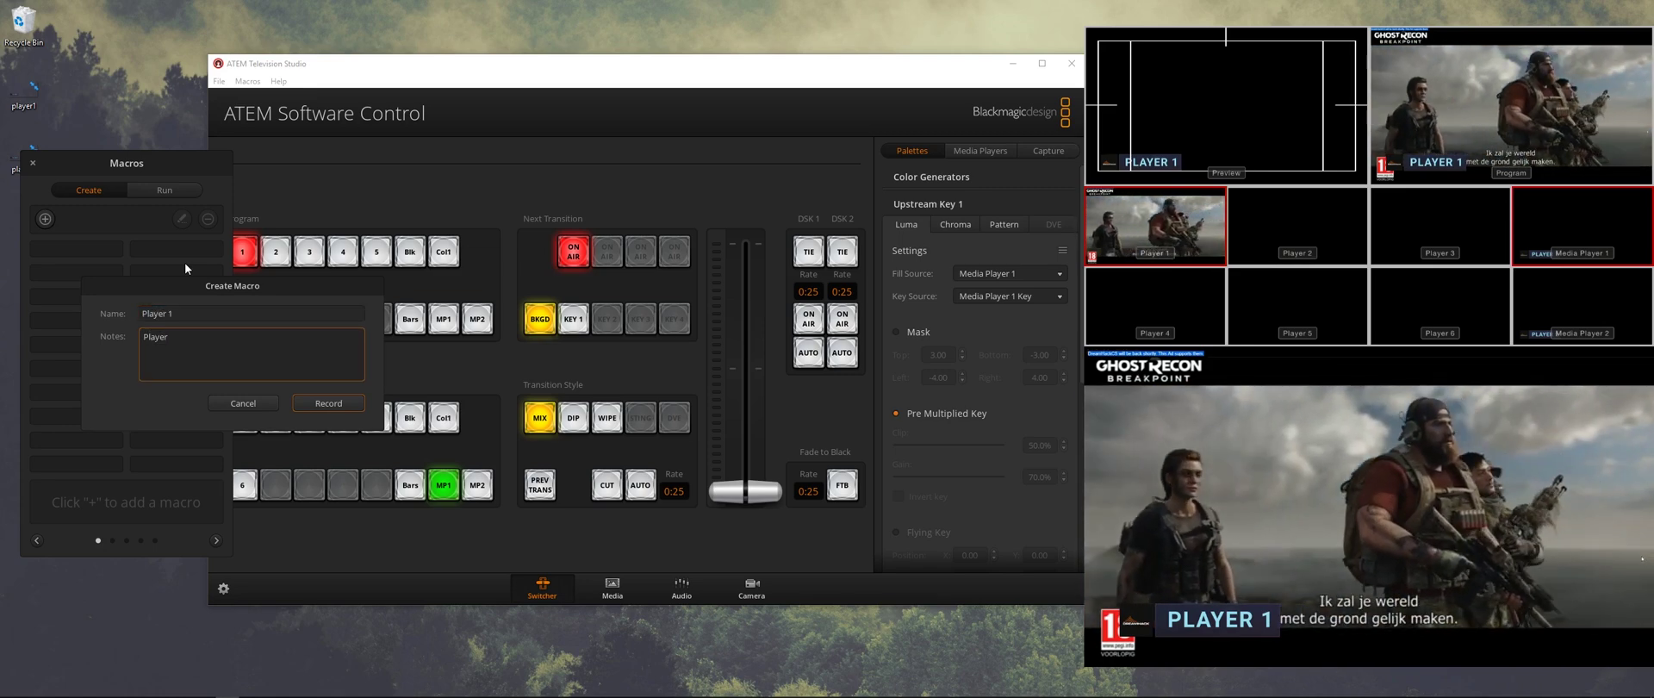
type(" one iput")
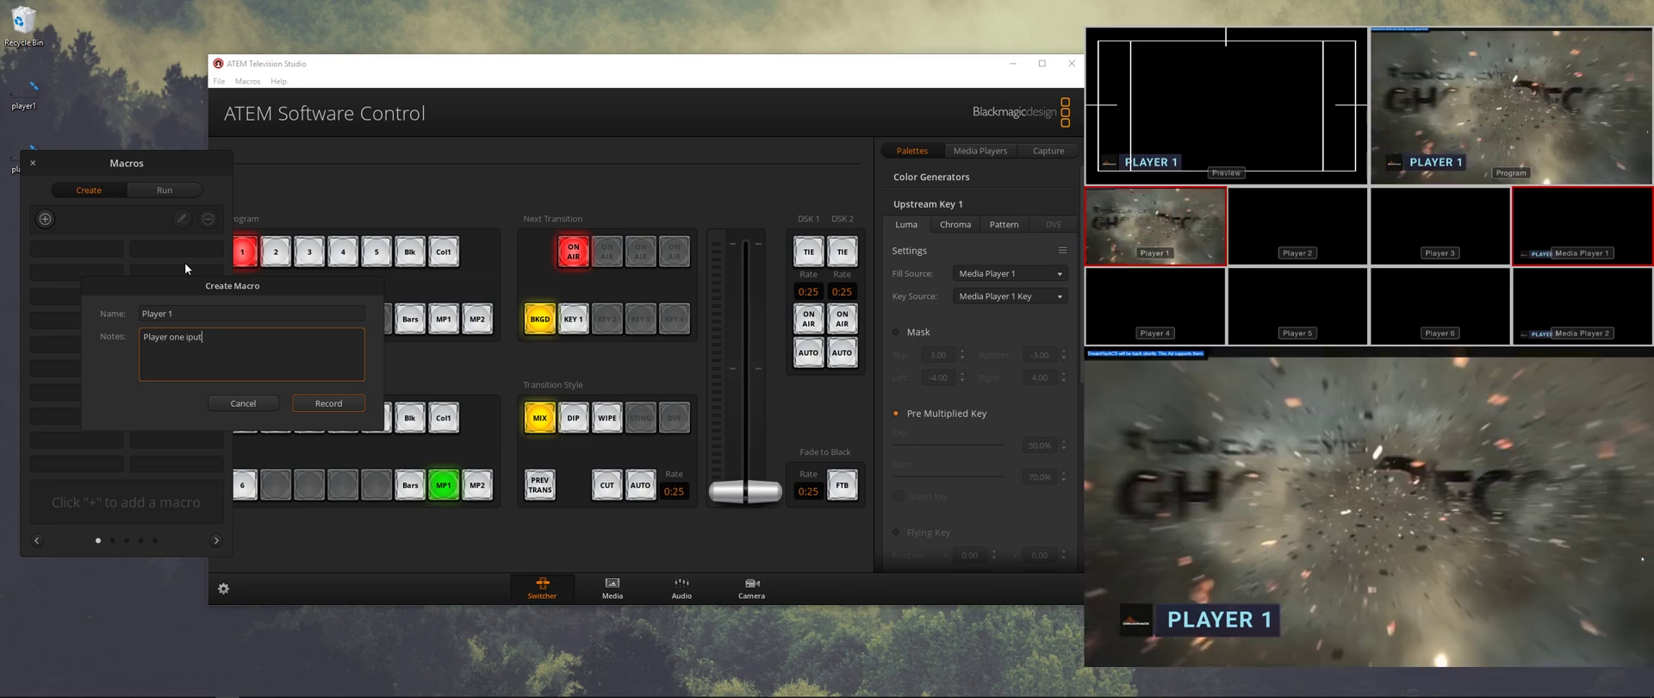
type(" wi")
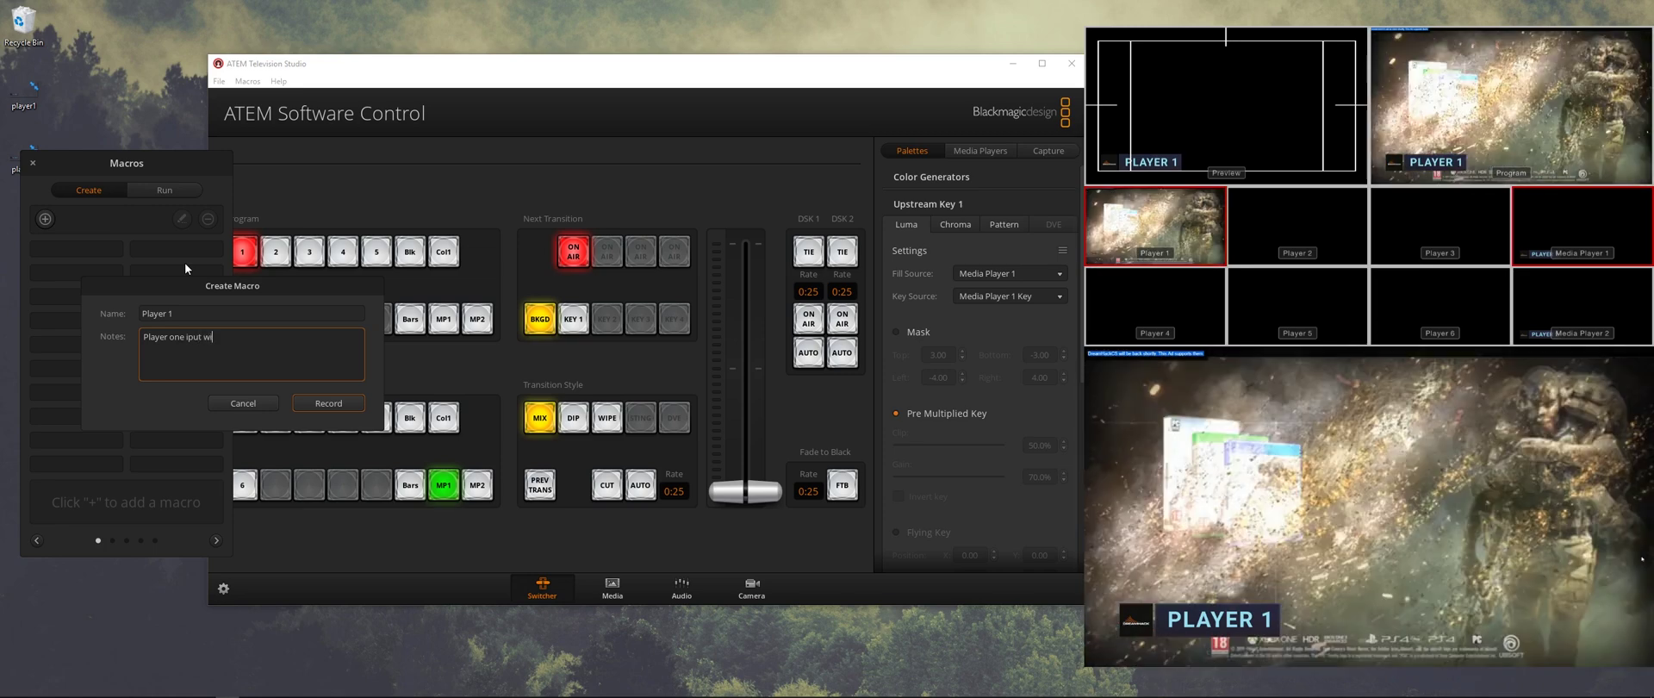
type("th the namep")
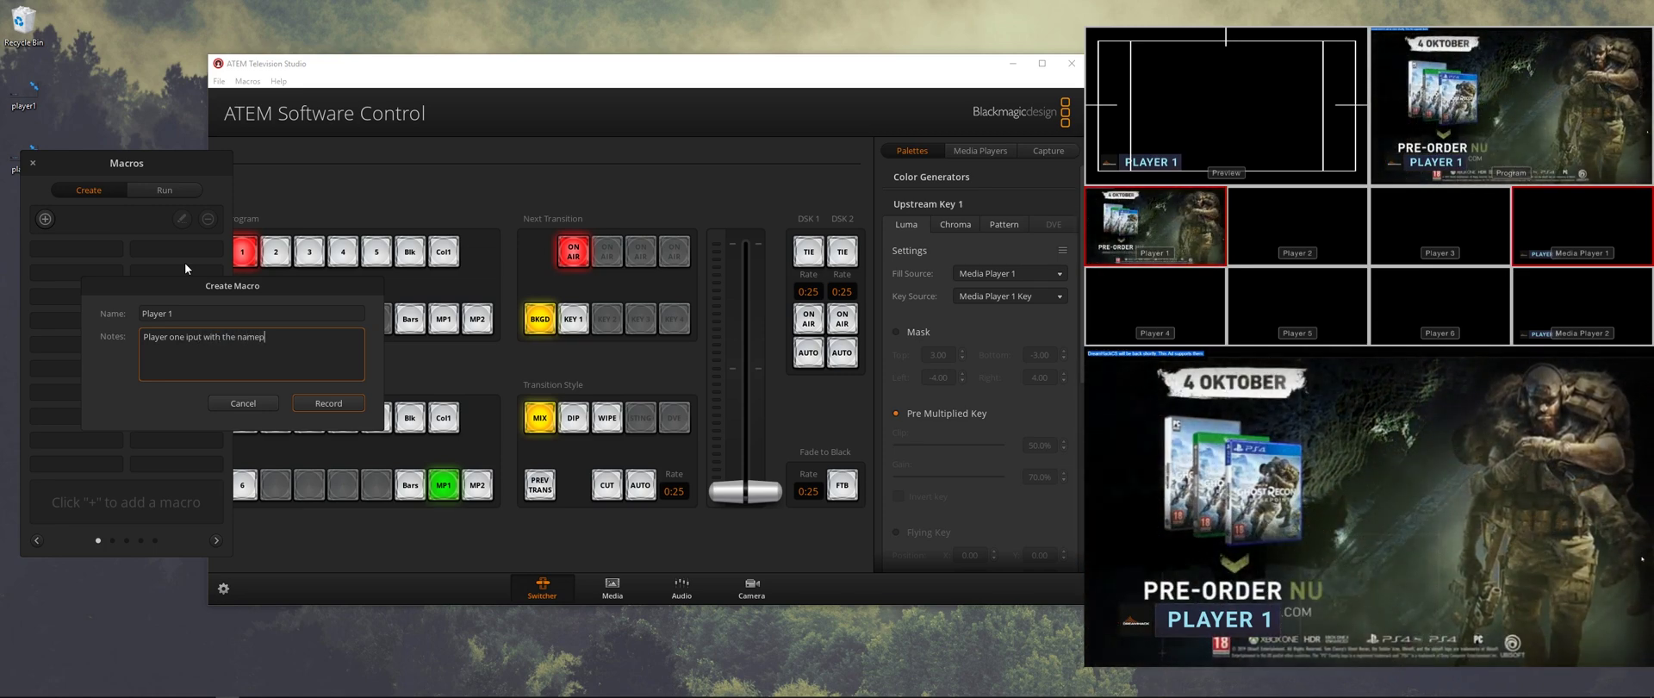
type("late")
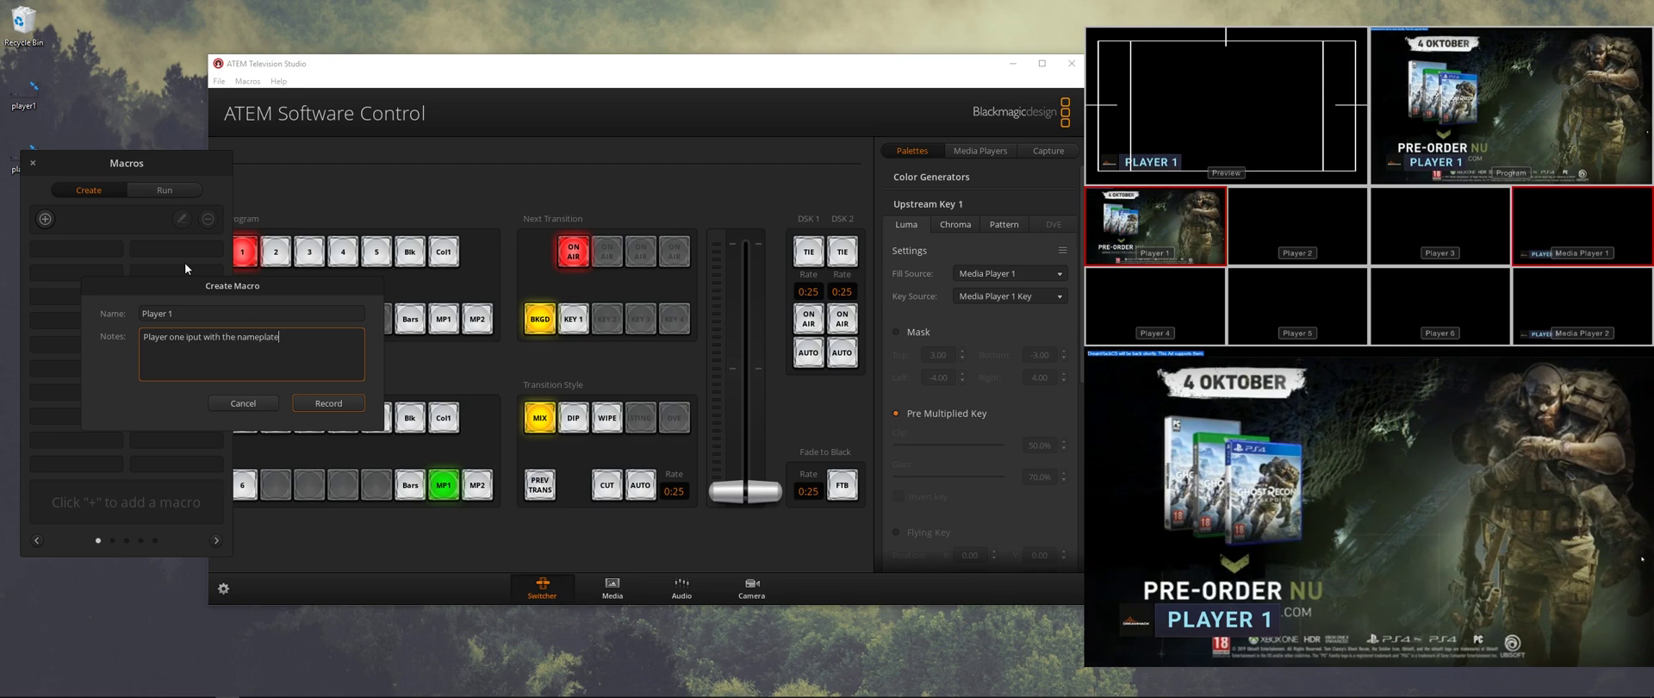
left_click(325, 402)
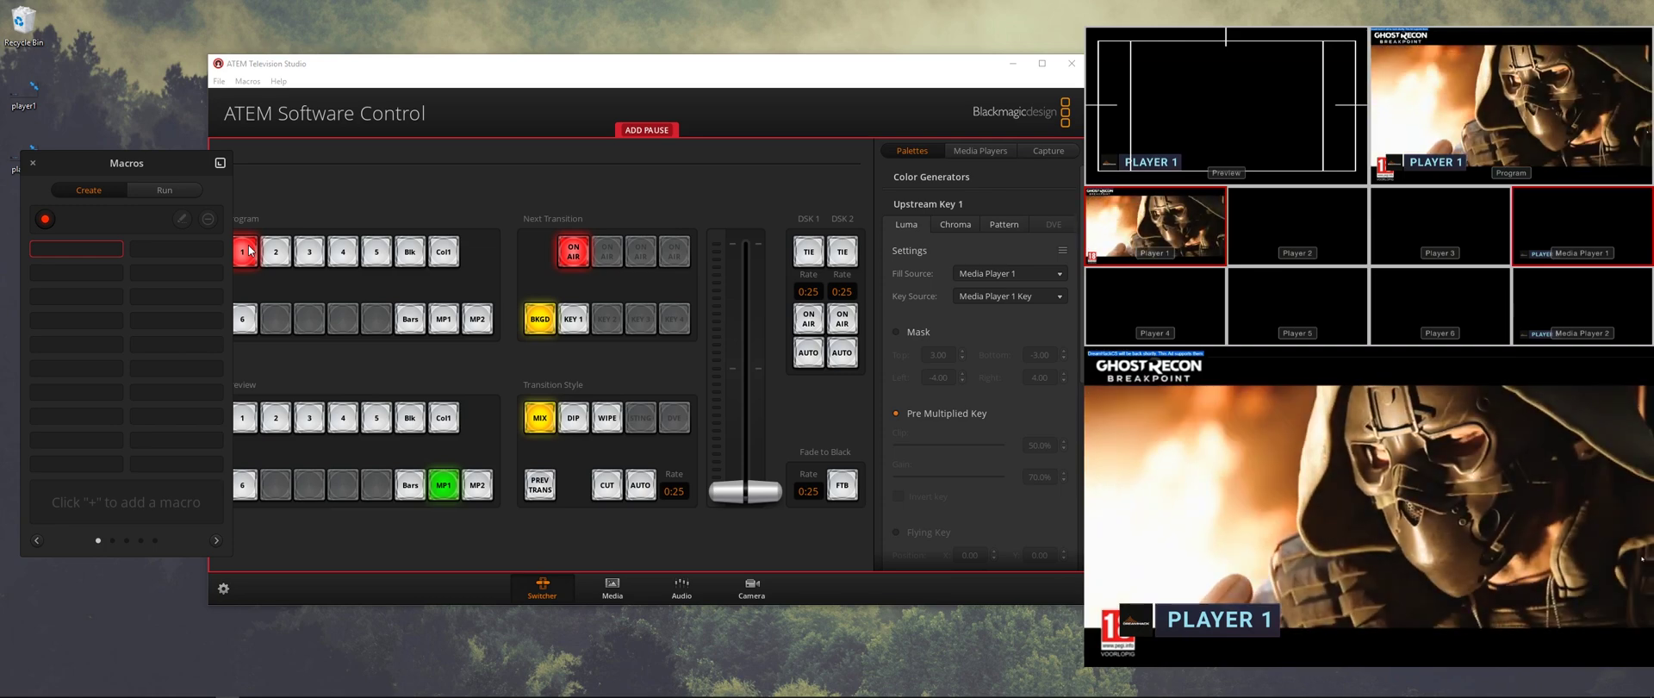
Record Key 1 going on air with Media Player 1 Key as key source, then stop recording.
left_click(572, 252)
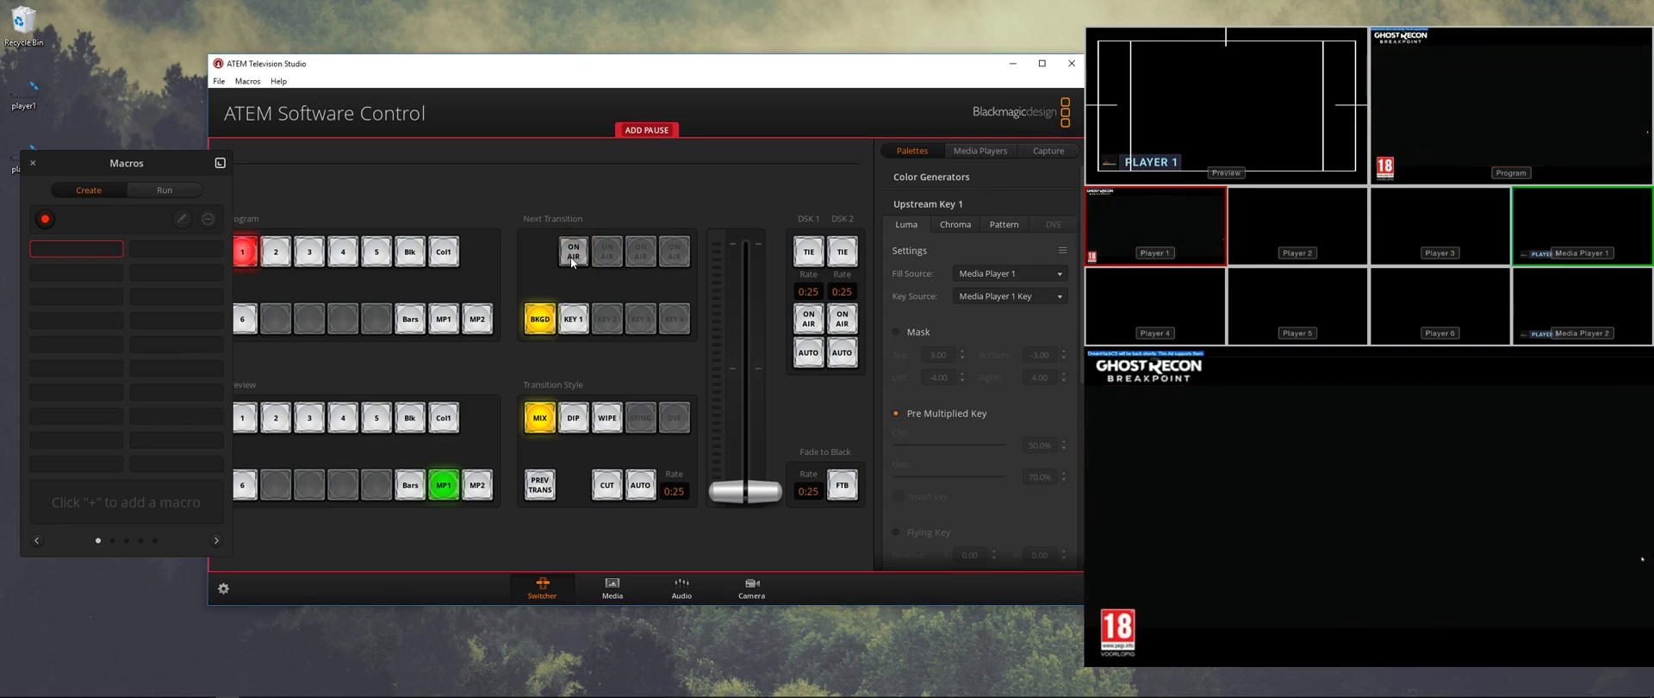
left_click(572, 251)
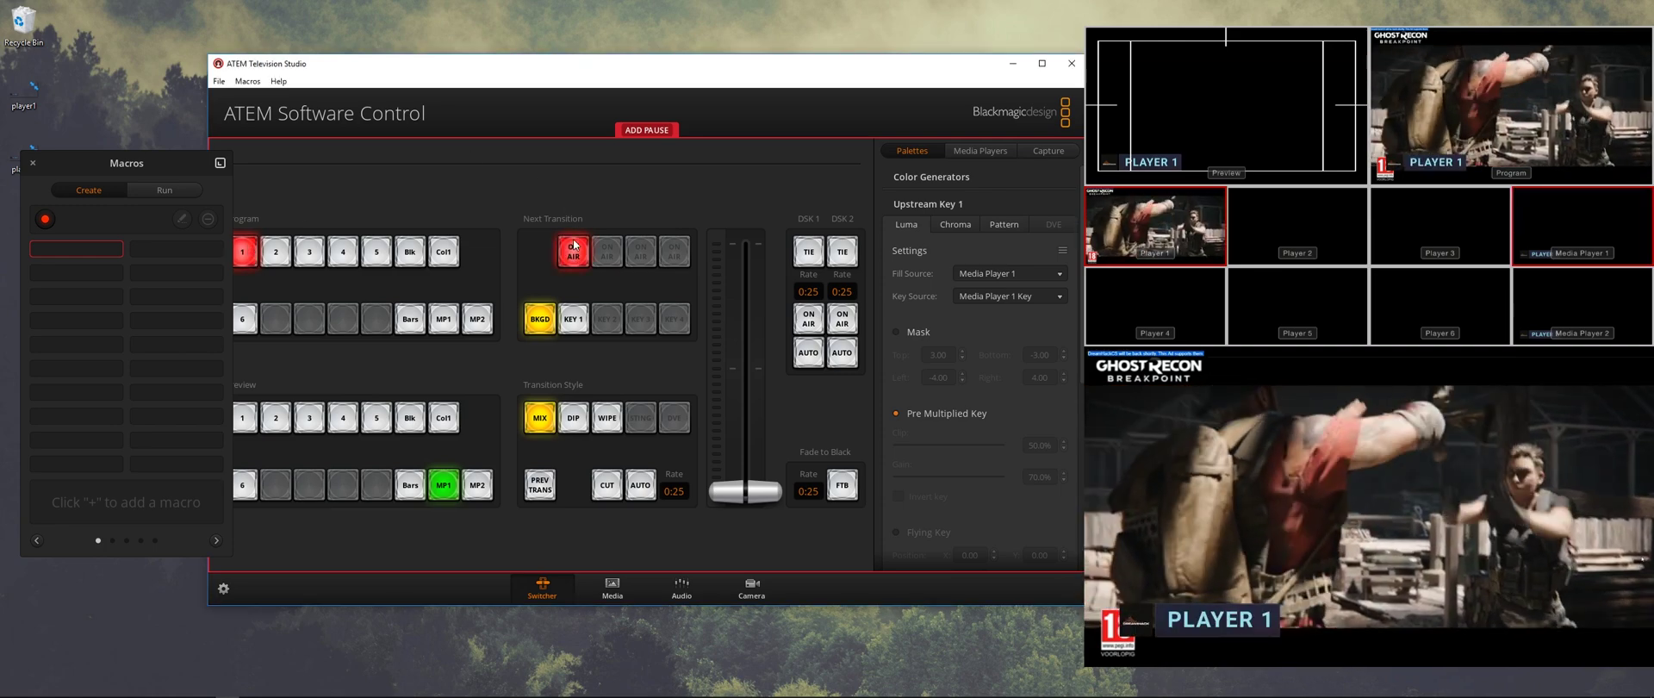
left_click(1037, 273)
left_click(1033, 297)
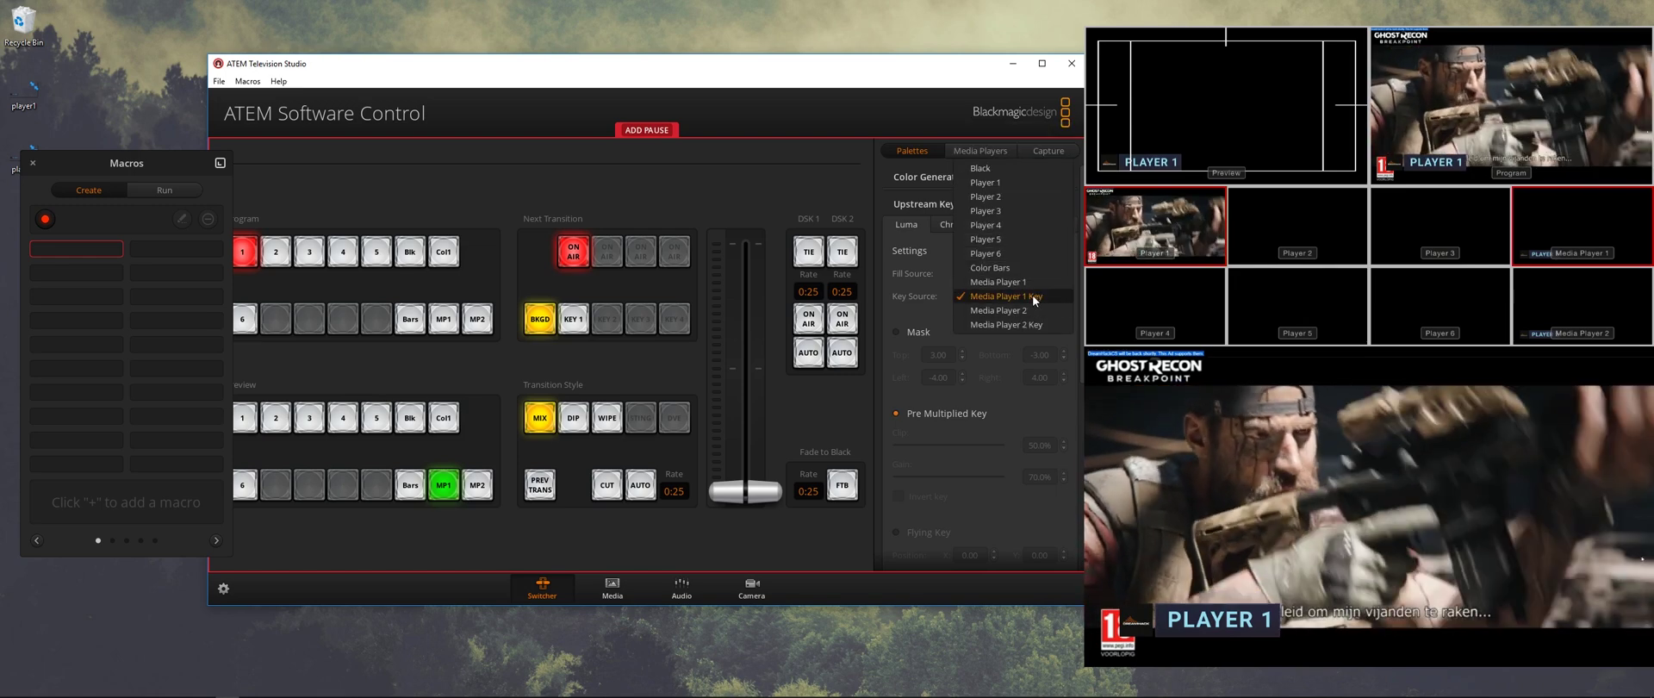
left_click(1034, 297)
left_click(612, 587)
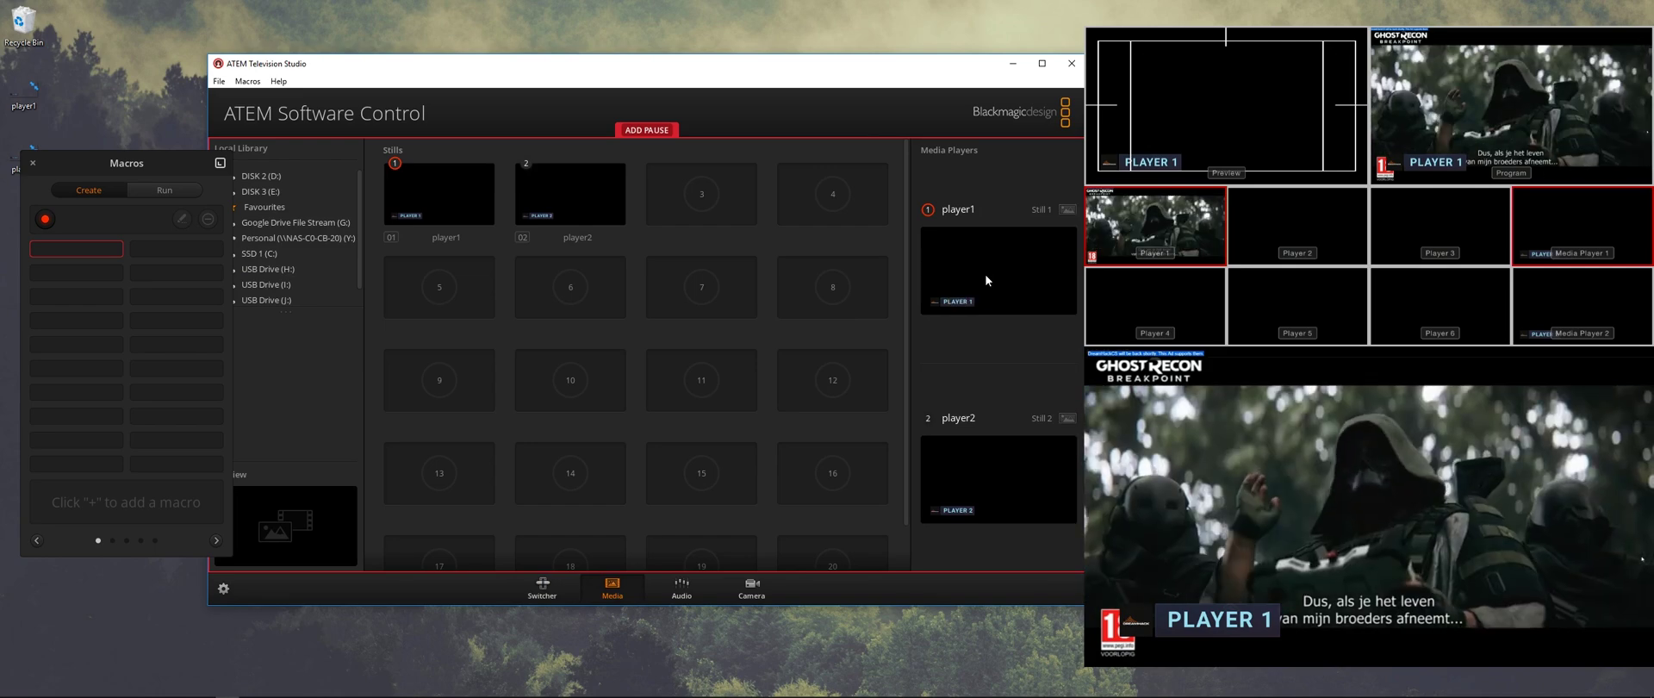
left_click(43, 222)
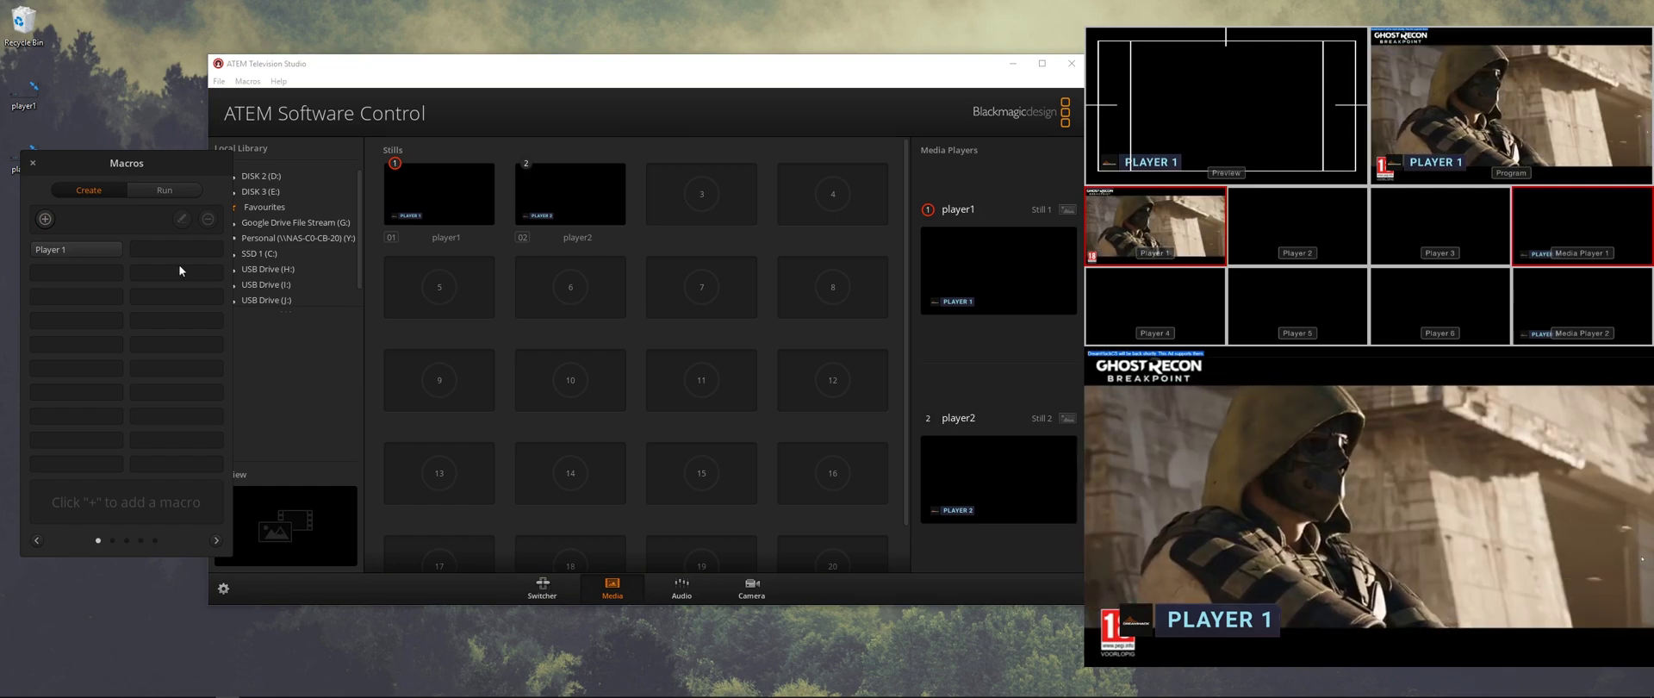
Select Player 1 in Run, cut Program to input 2, then run Player 1.
left_click(155, 191)
left_click(78, 250)
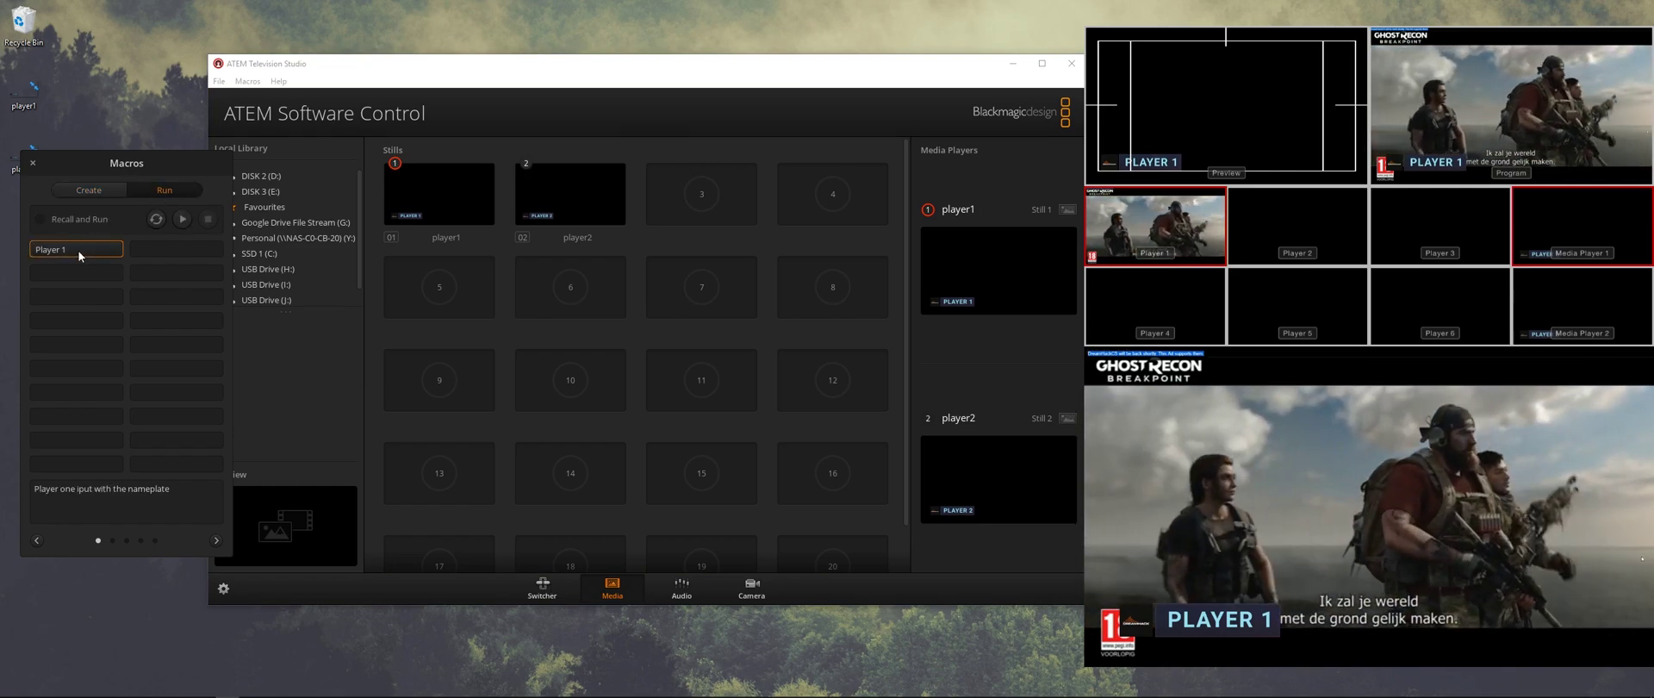
left_click(542, 588)
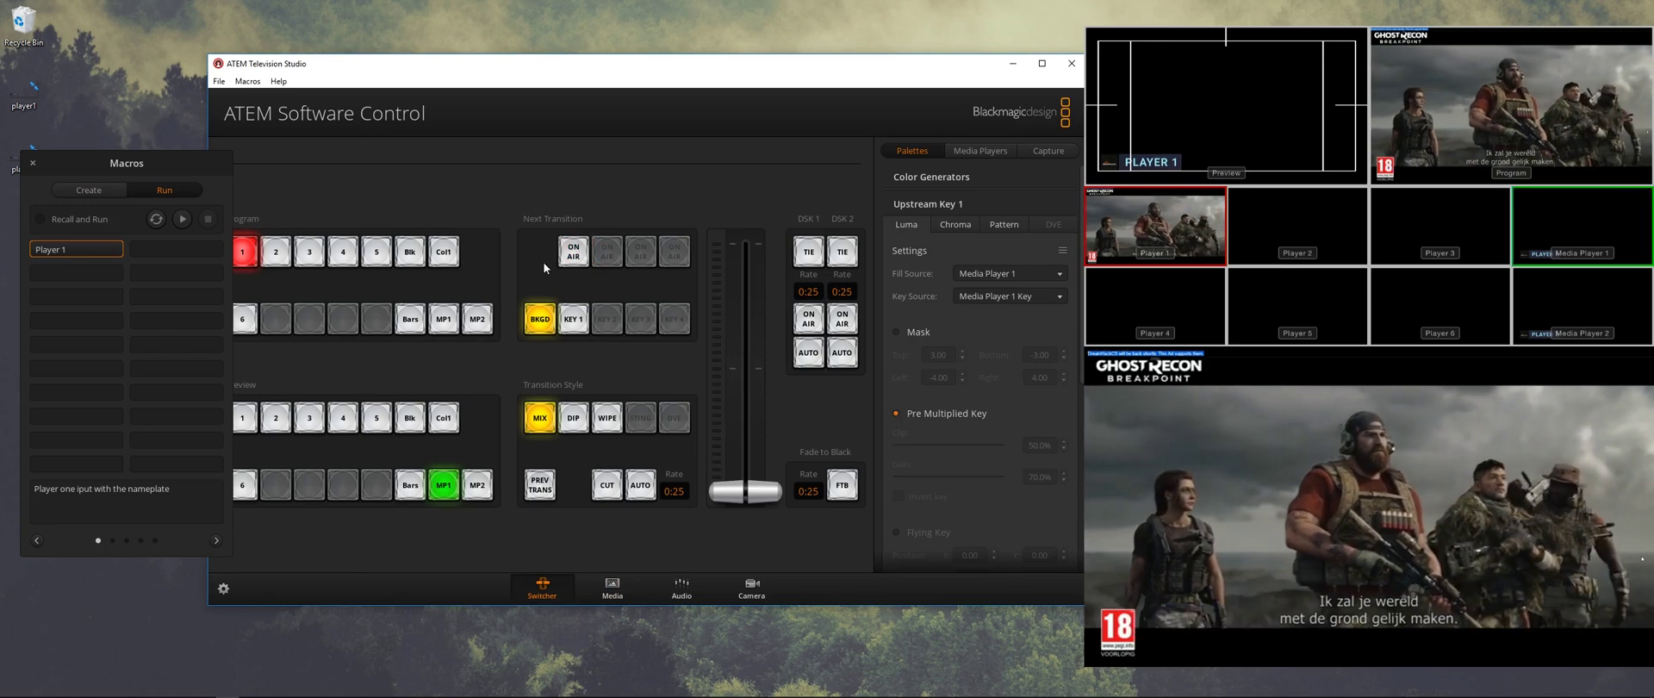
left_click(275, 252)
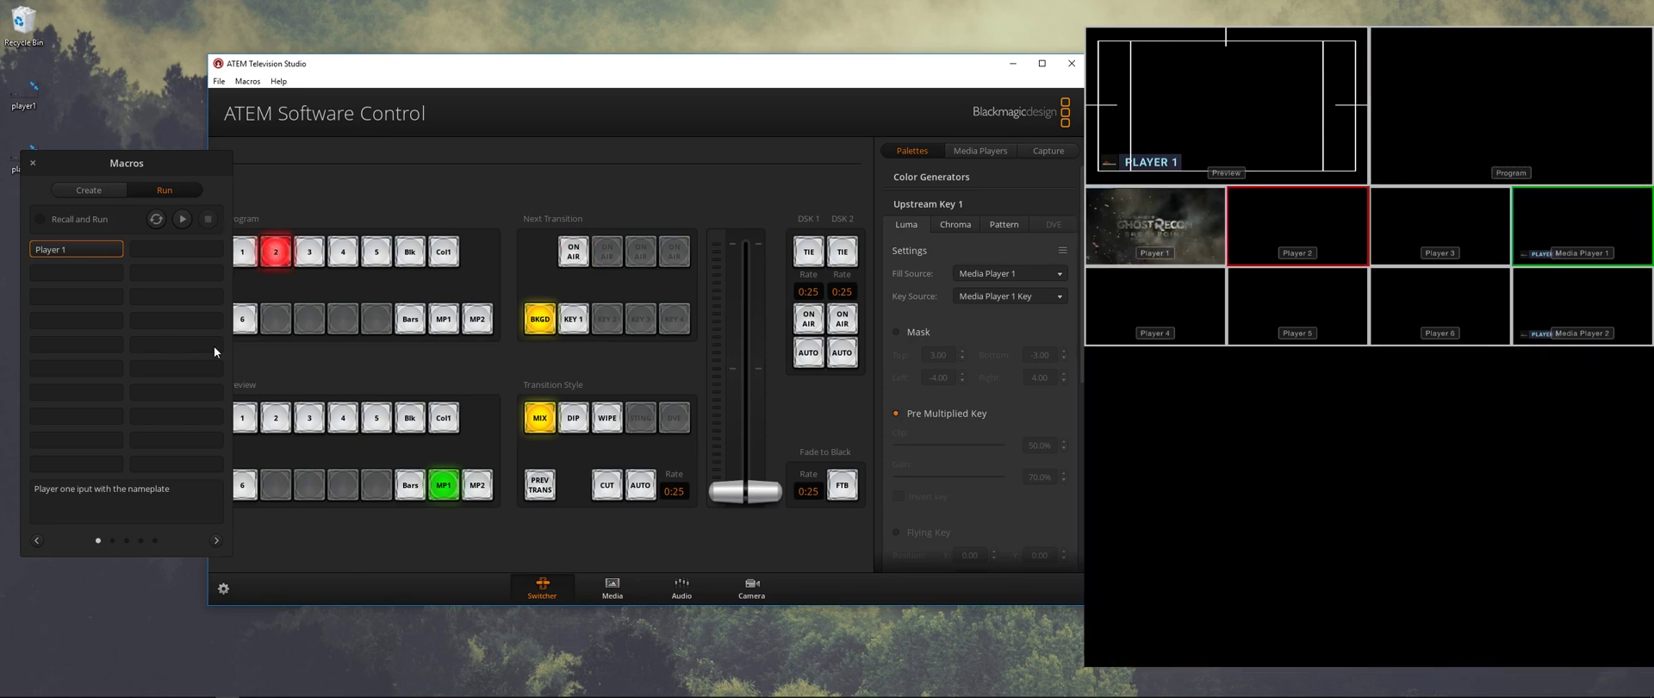
left_click(184, 217)
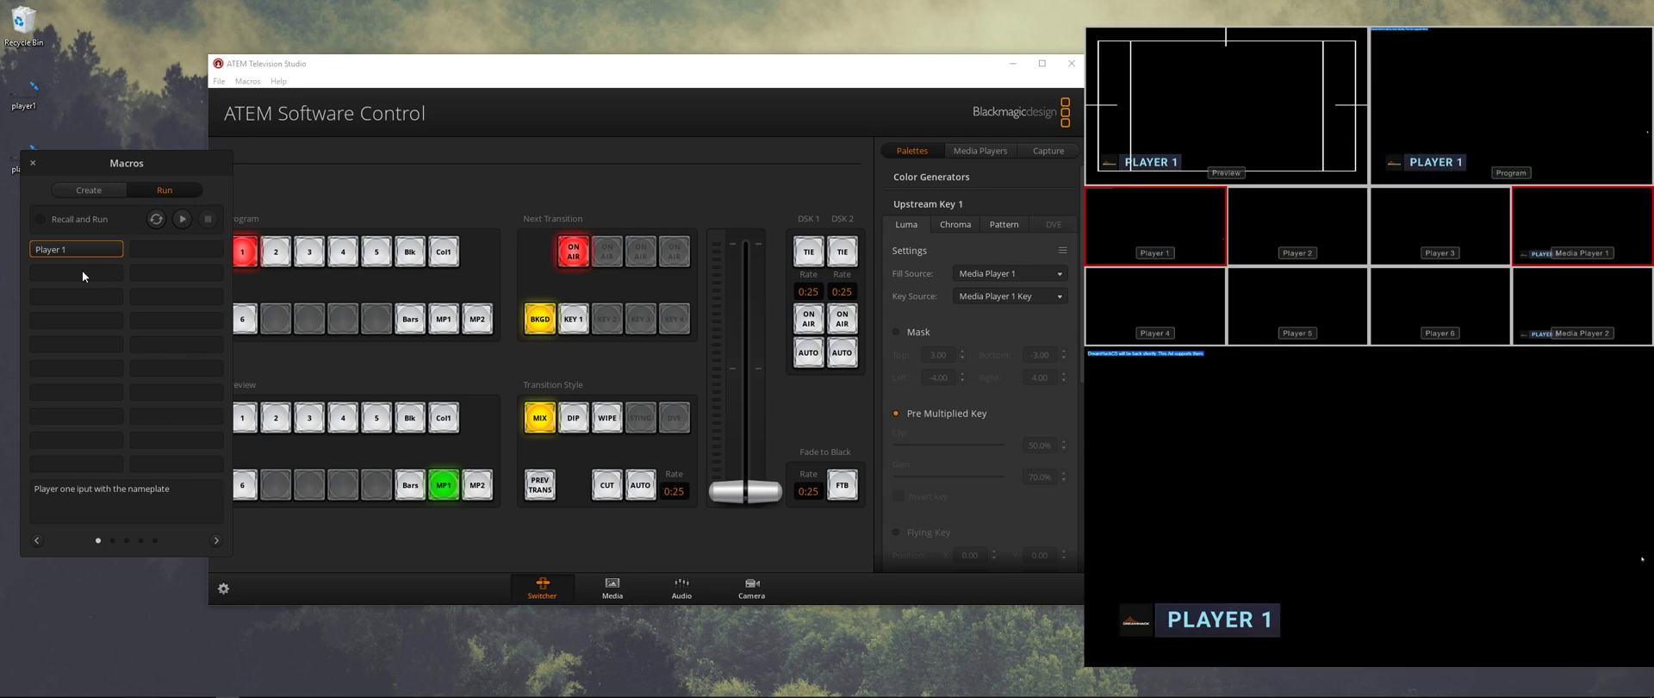
Create macro Player 2 with notes 'Player 2 input with player 2 nameplate' and start recording.
left_click(88, 190)
left_click(45, 219)
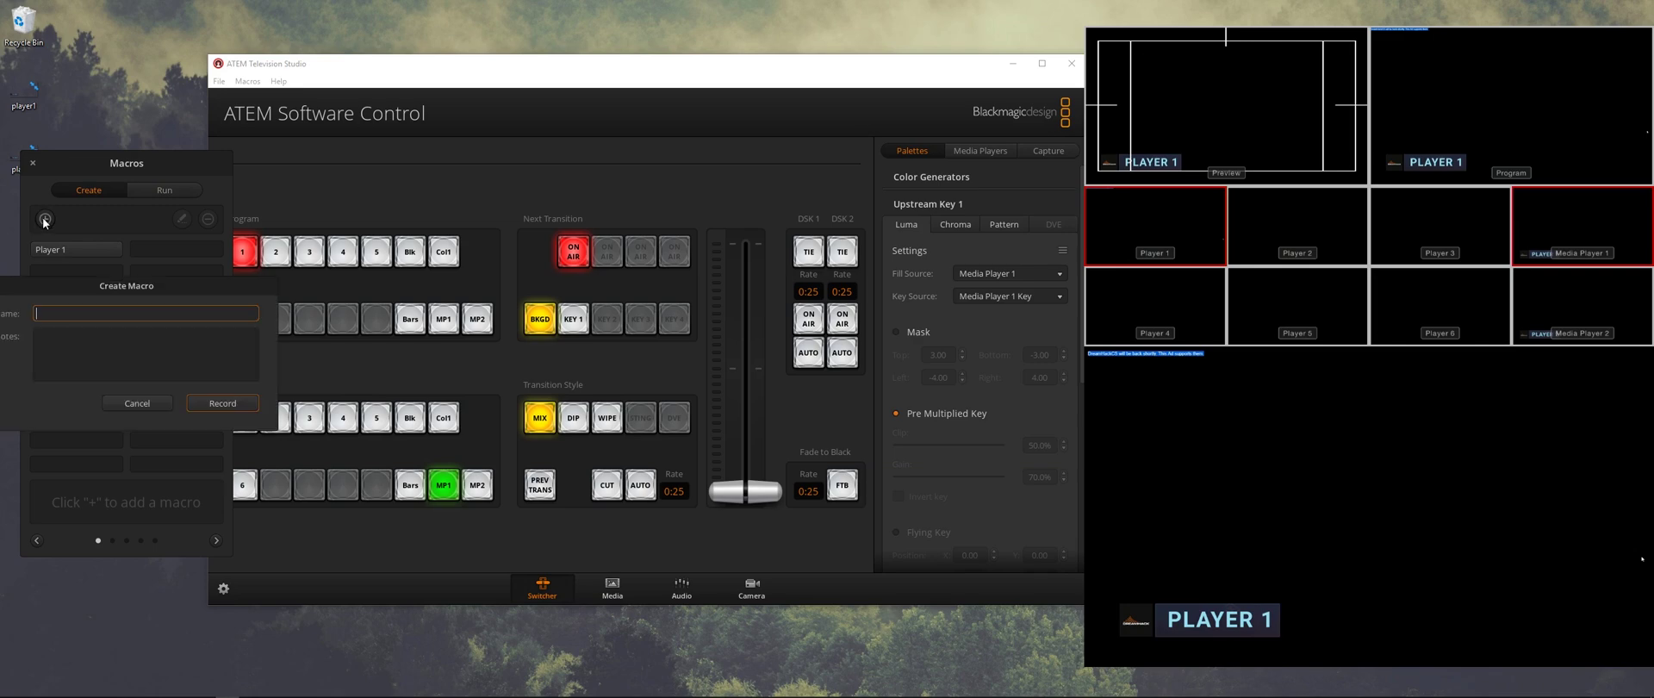
type("Player 2")
key("Tab")
type("Player")
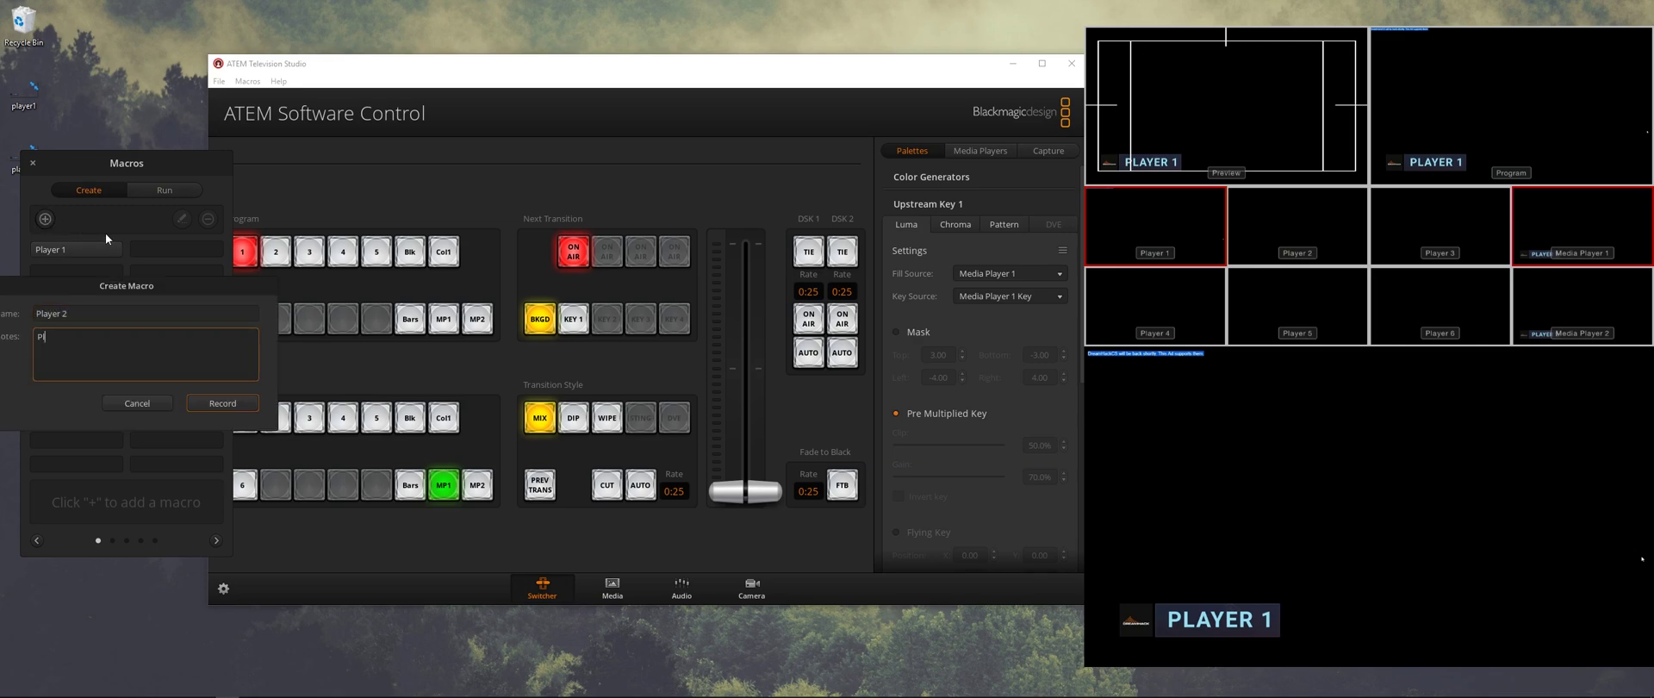
type(" 2 input with player 2 nameplate")
left_click(215, 405)
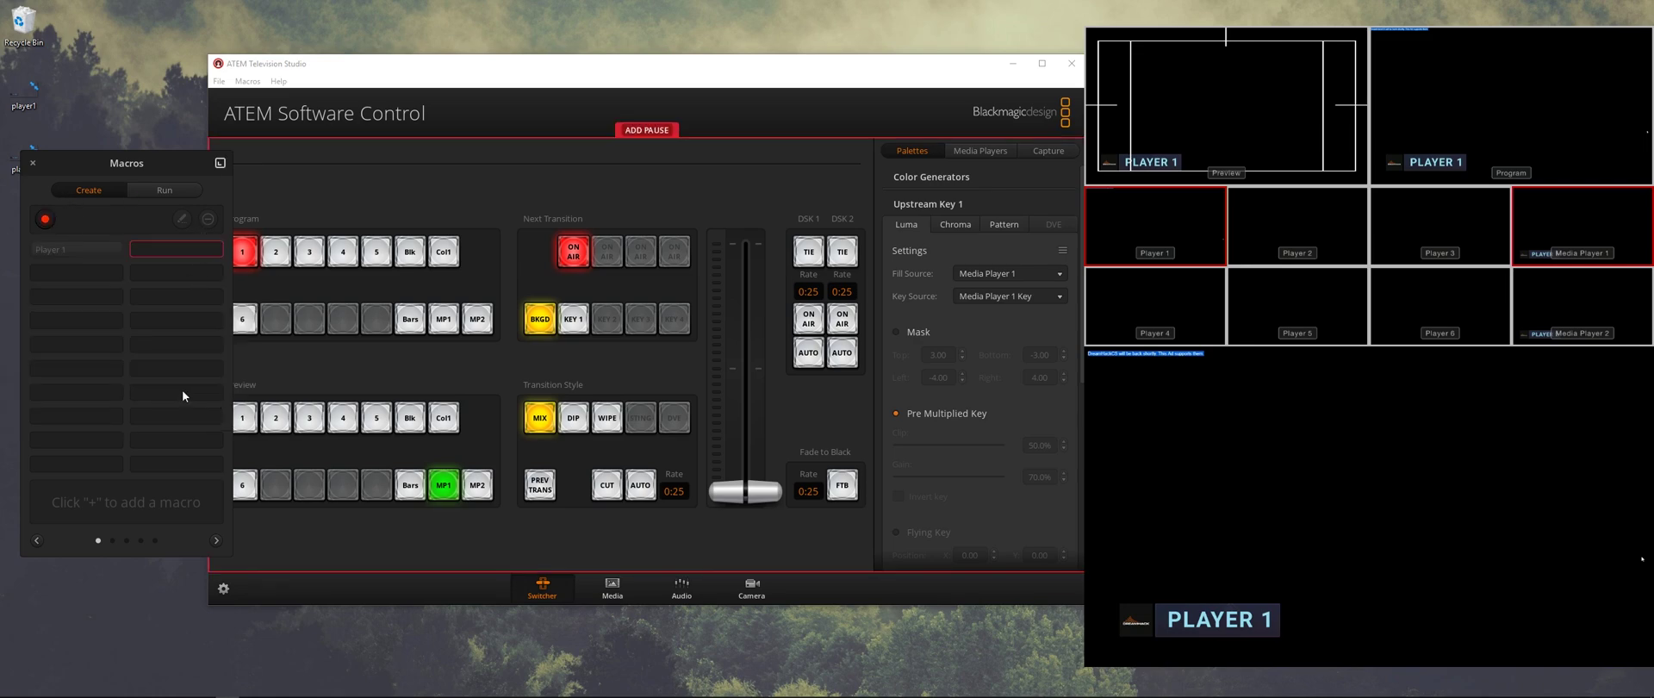
Record a cut to input 2, Media Player 1 key sources and the player2 still, then stop.
left_click(276, 252)
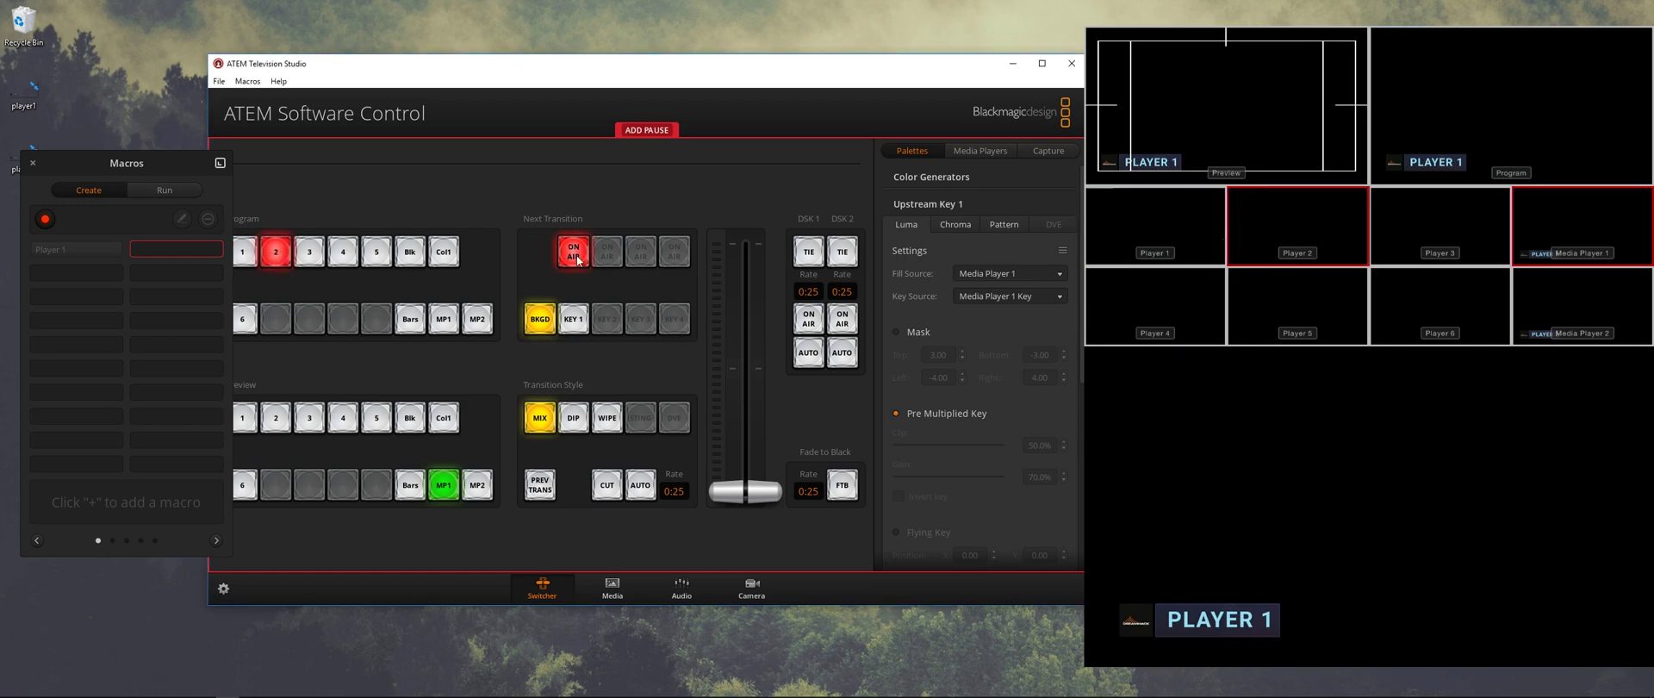
left_click(1057, 278)
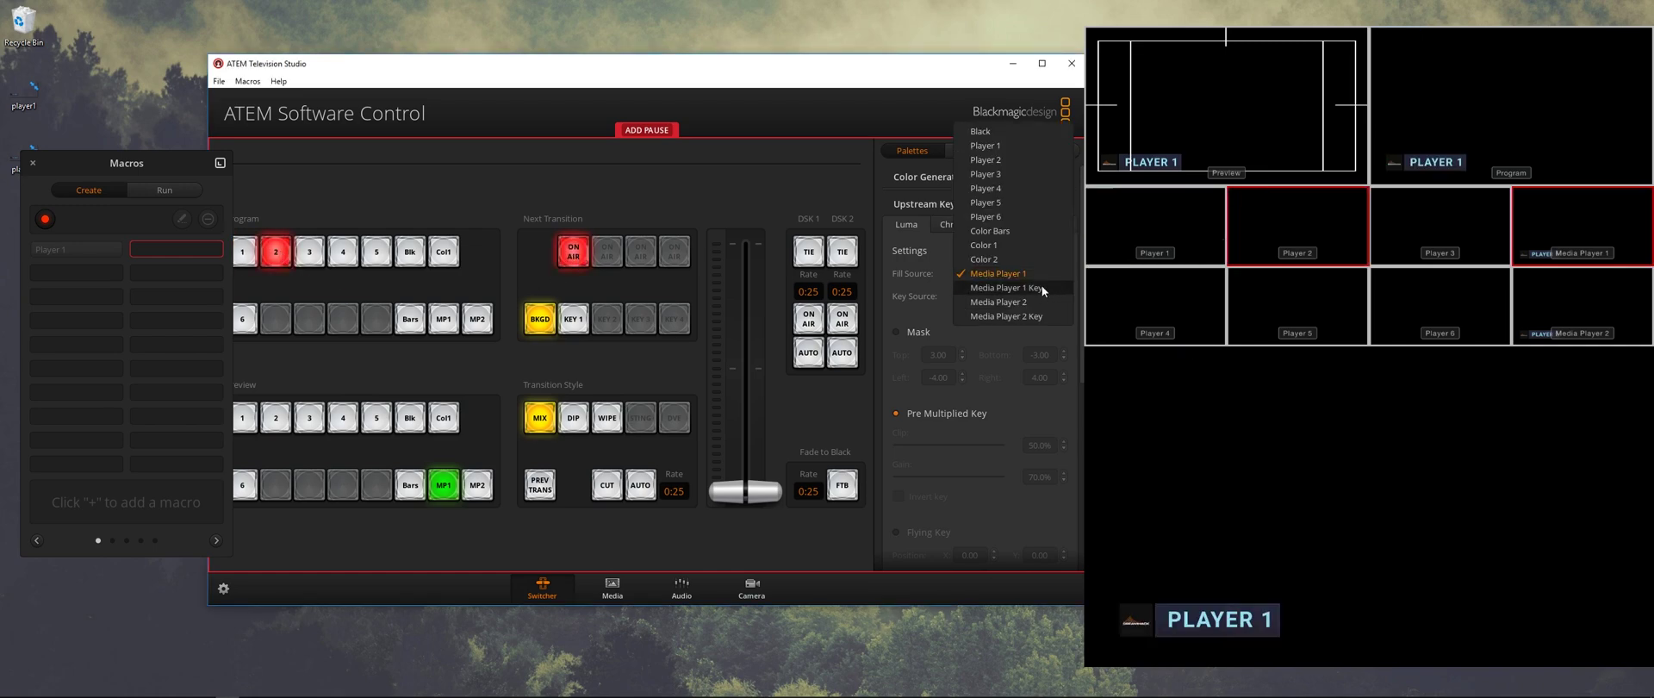
left_click(1039, 275)
left_click(1040, 296)
left_click(1037, 298)
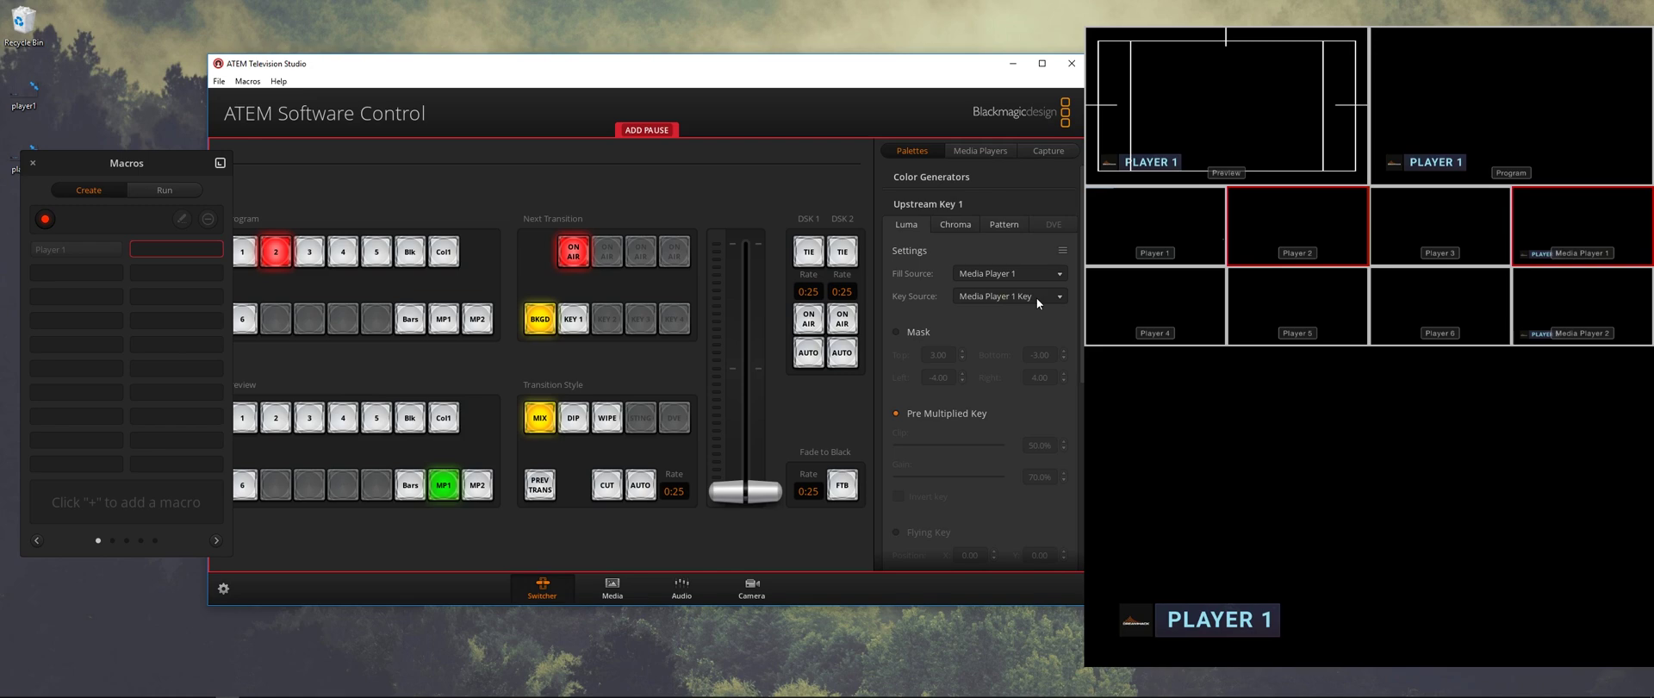
left_click(612, 589)
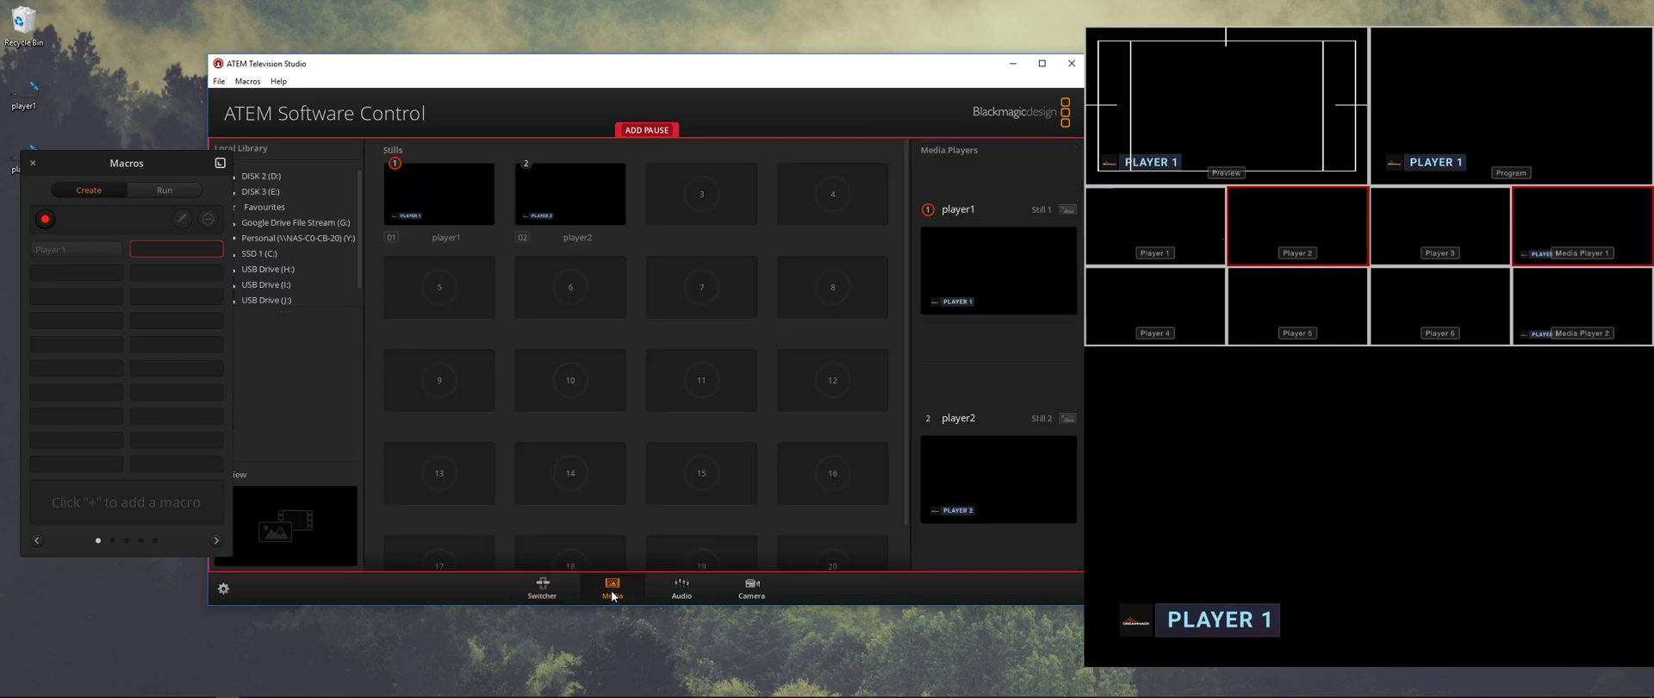
left_click_drag(566, 199, 1001, 279)
left_click(45, 219)
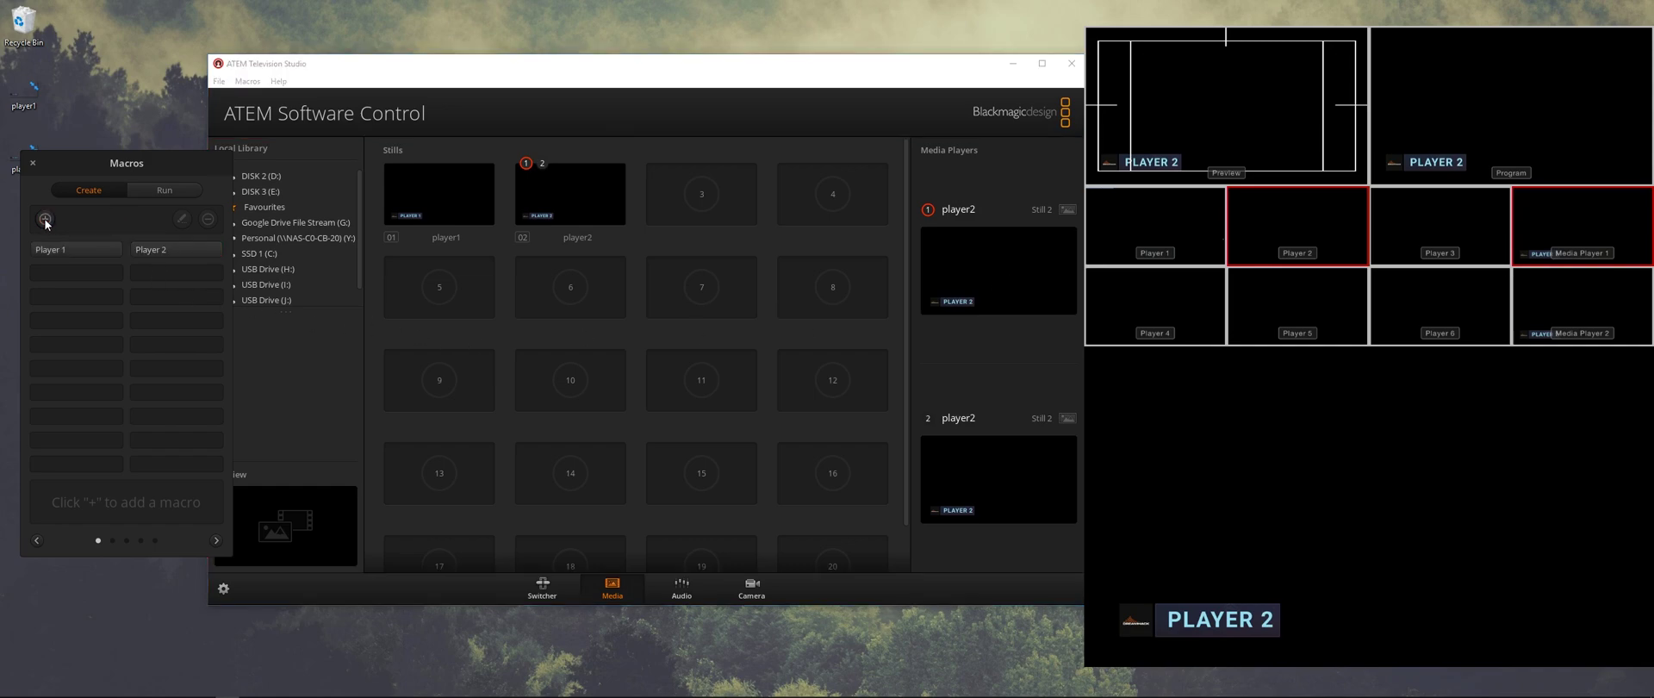
Run the Player 1, Player 2, Player 1 and Player 2 macros in turn from the Run tab.
left_click(539, 591)
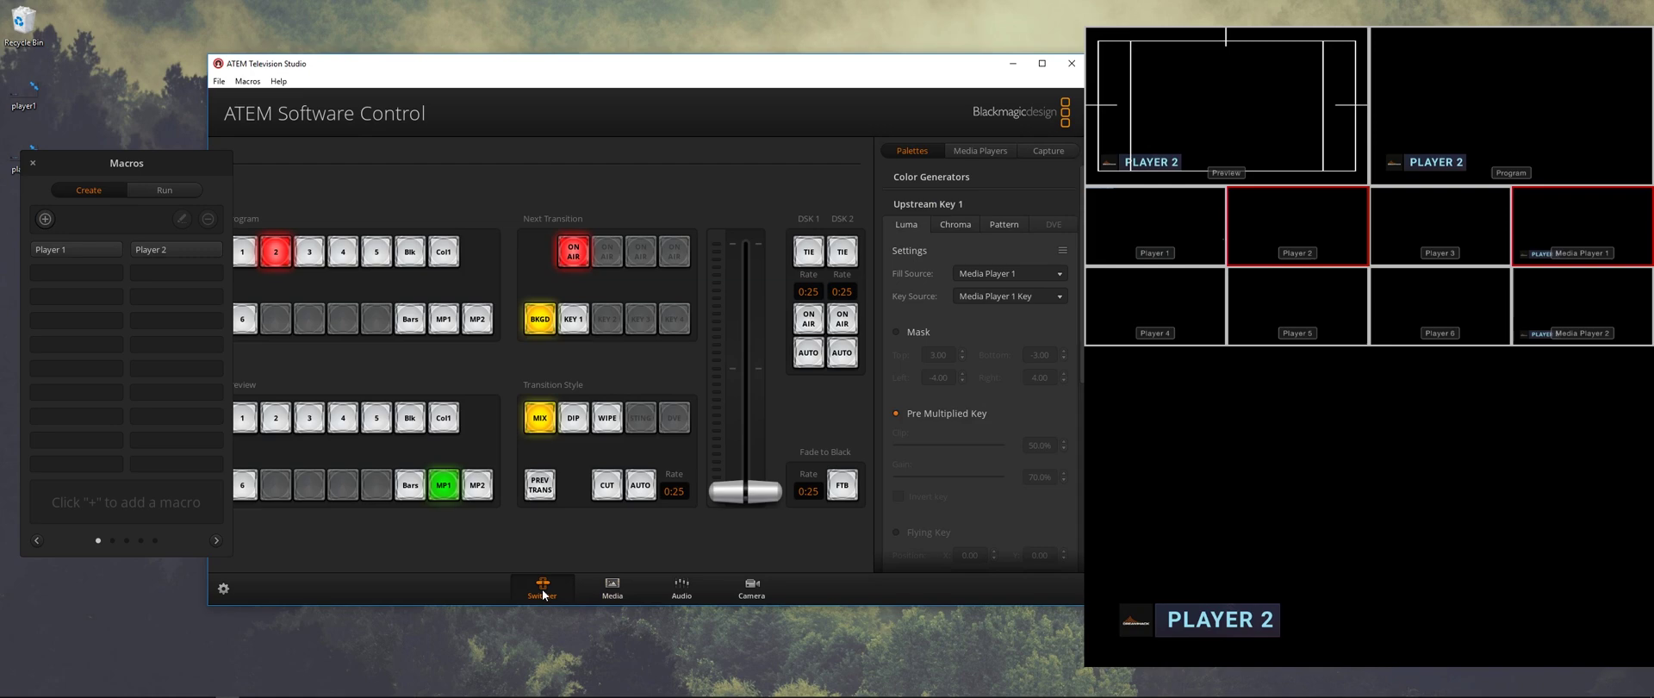
left_click(160, 191)
left_click(101, 249)
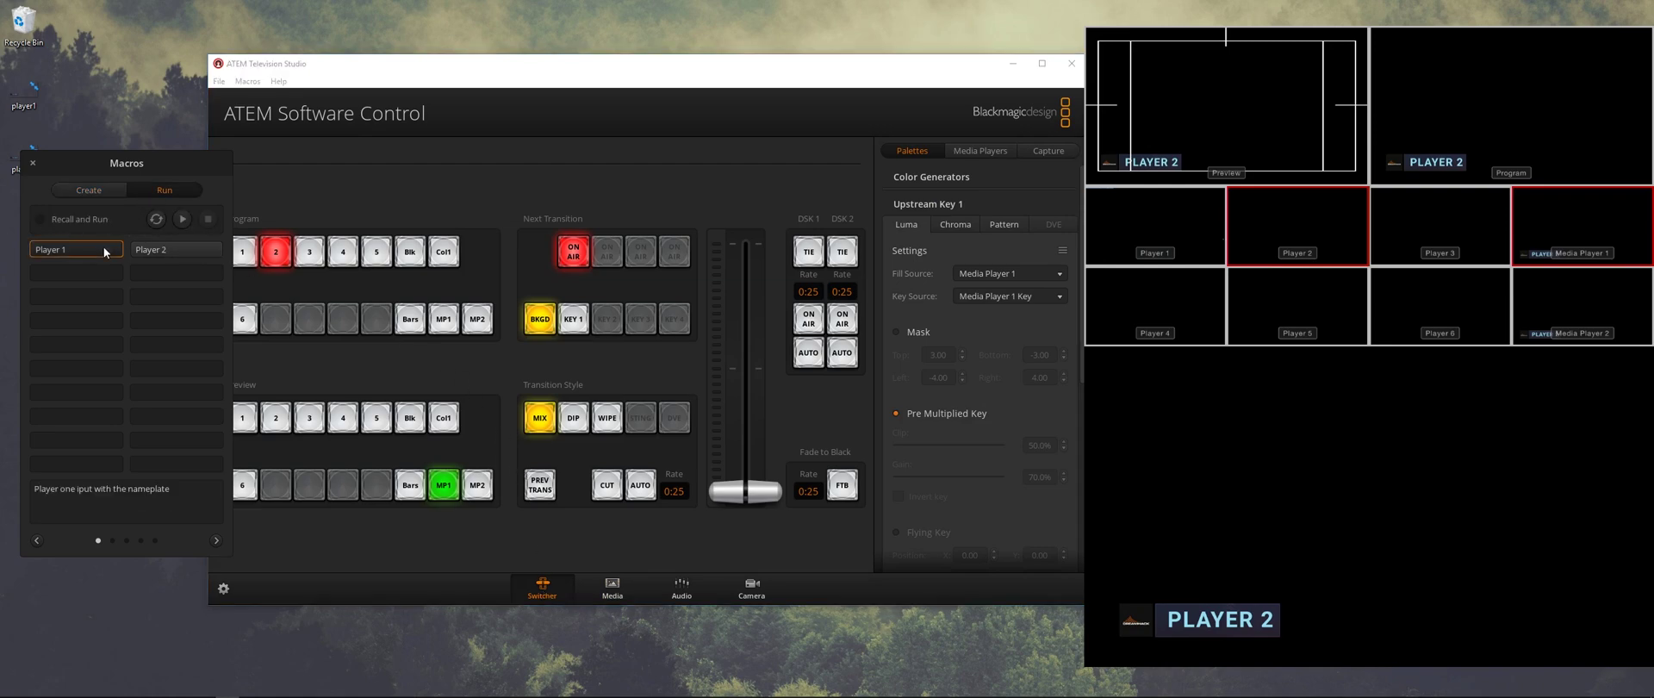
left_click(182, 219)
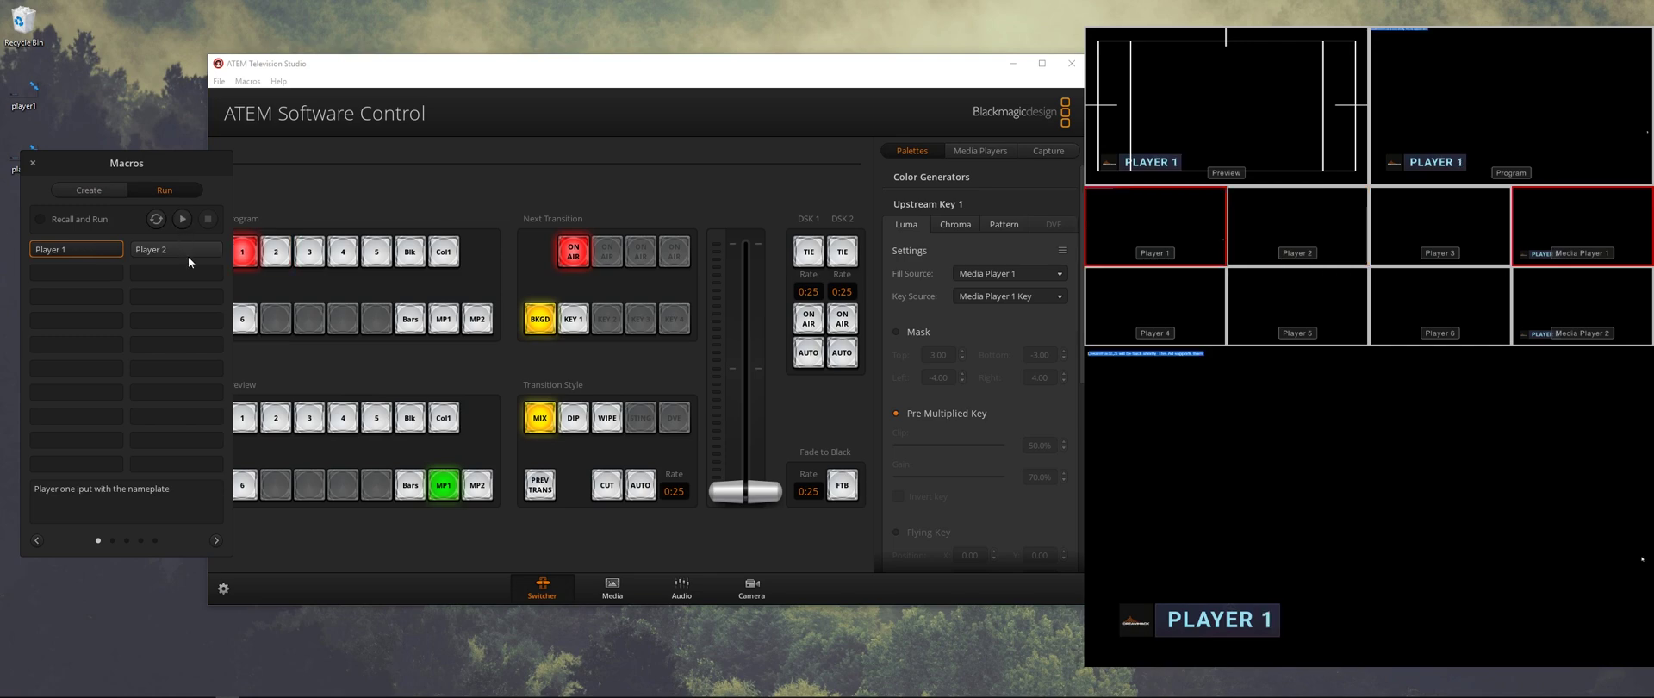
left_click(165, 251)
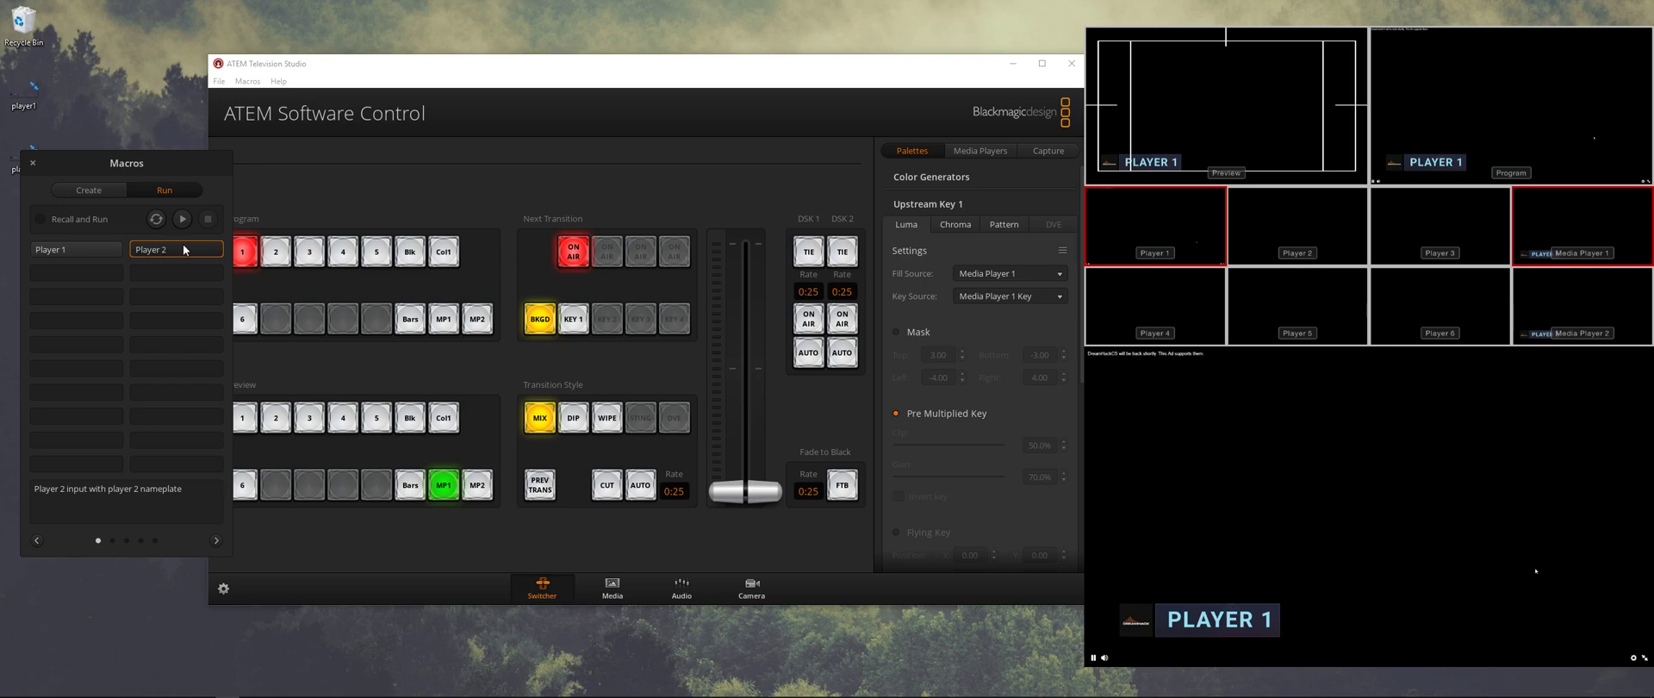
left_click(183, 220)
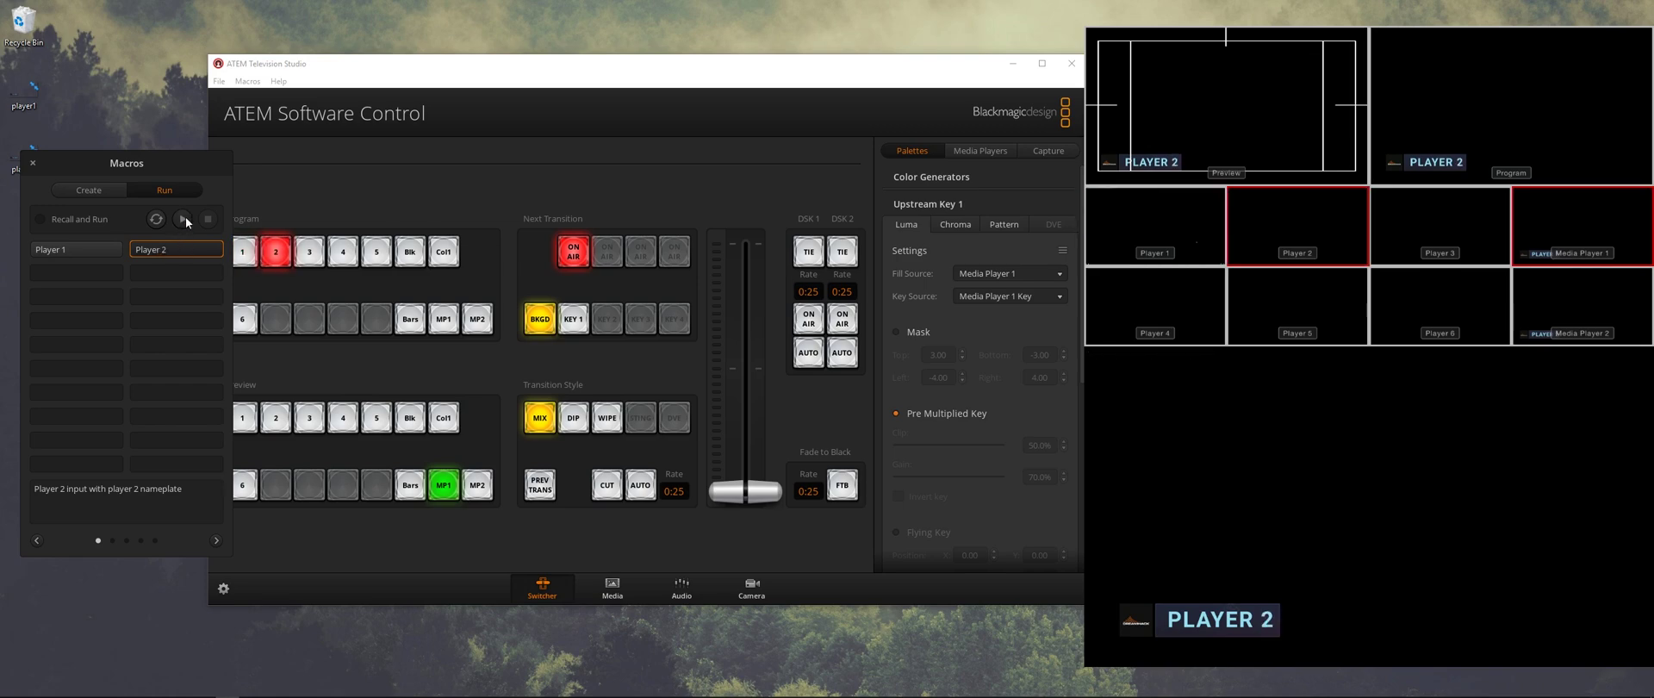
left_click(104, 252)
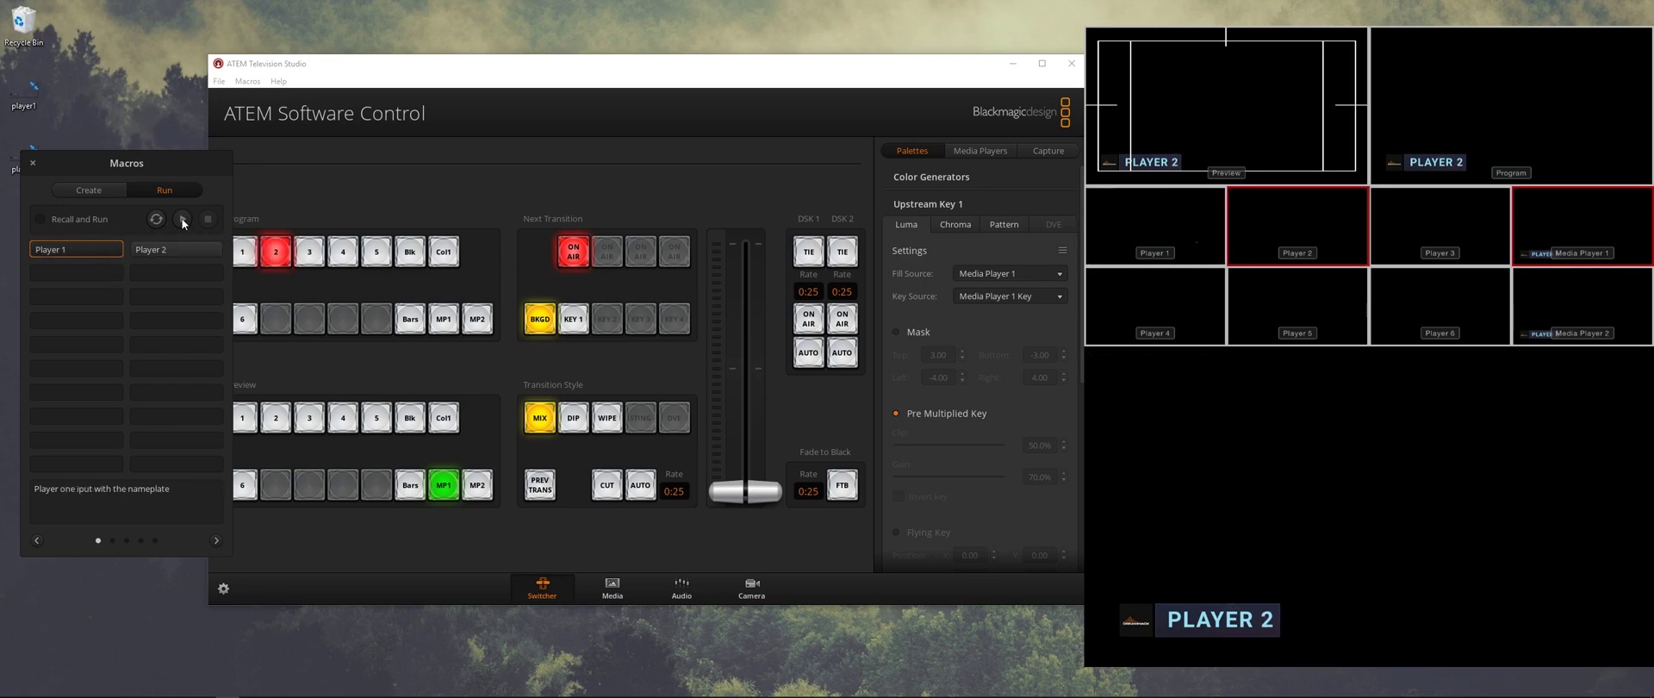
left_click(183, 220)
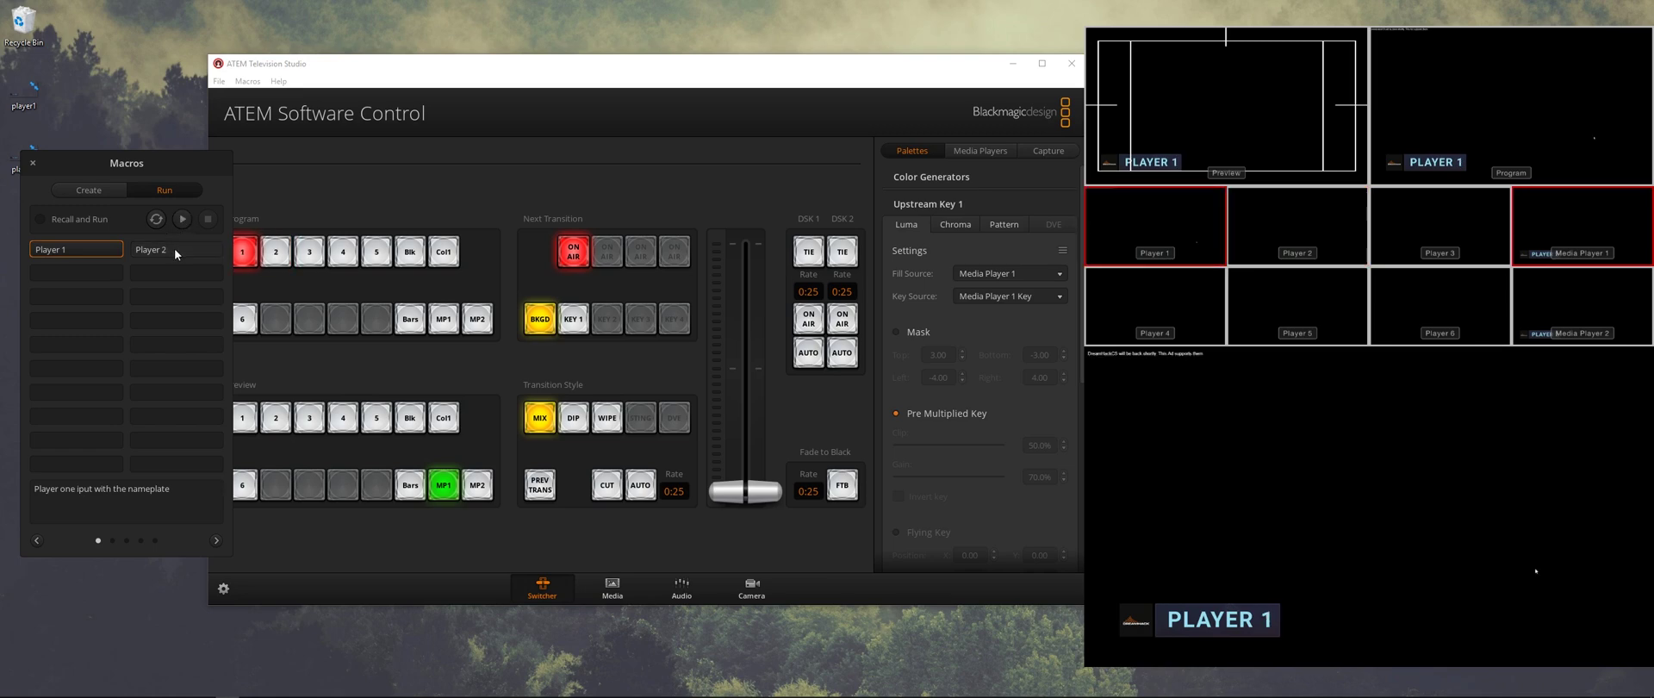
left_click(174, 248)
left_click(183, 215)
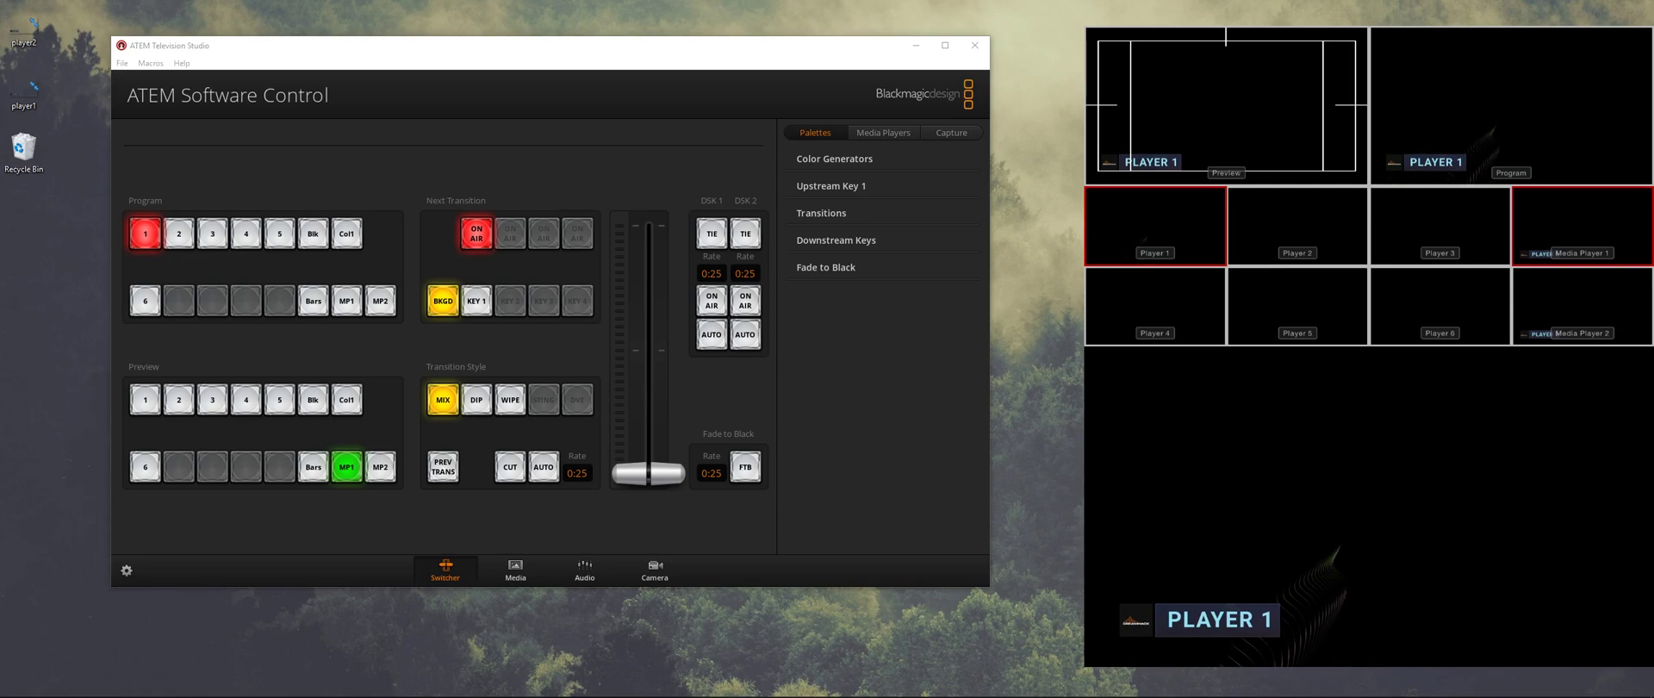
Start Companion from the Start menu and open its admin page with Launch GUI.
key("super")
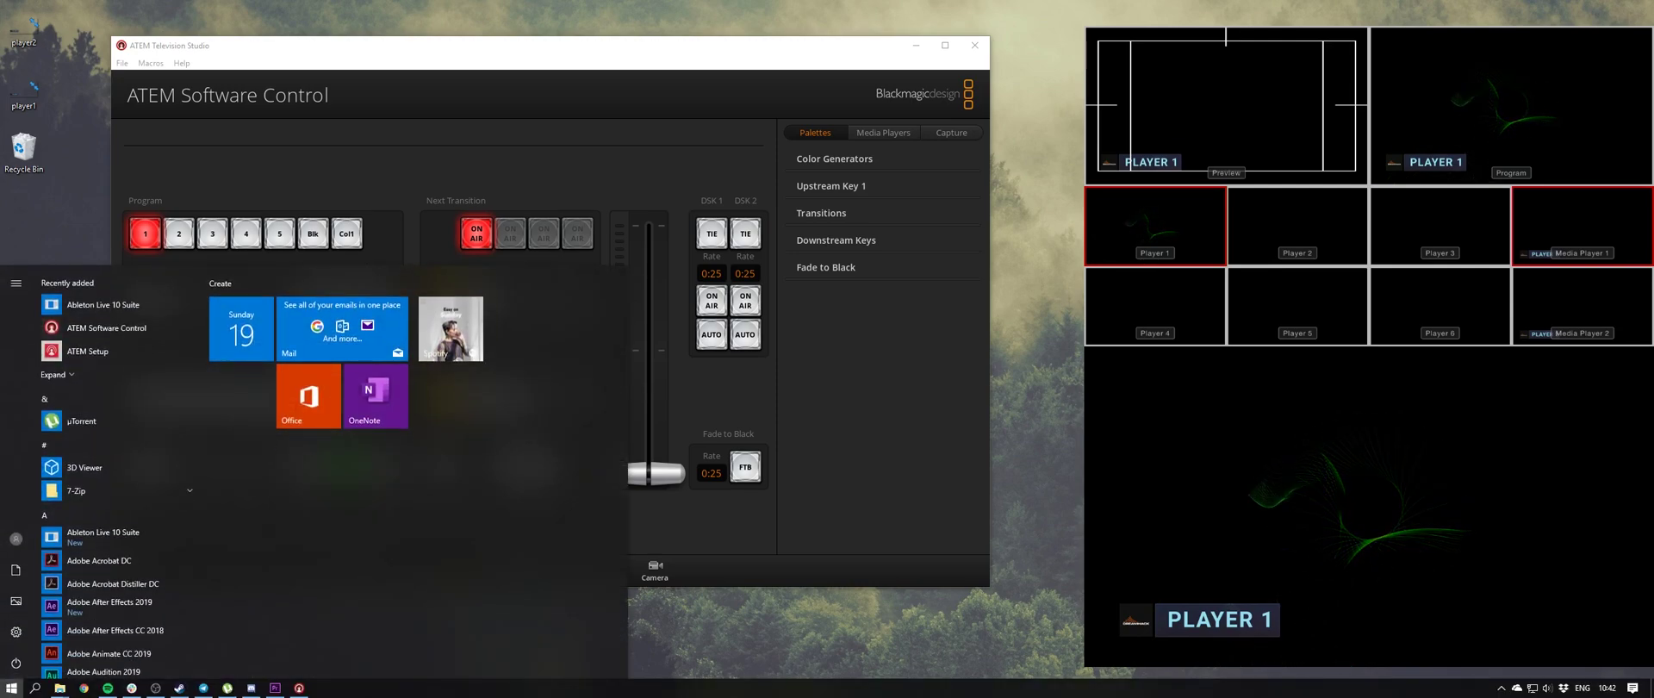
type("com")
left_click(64, 353)
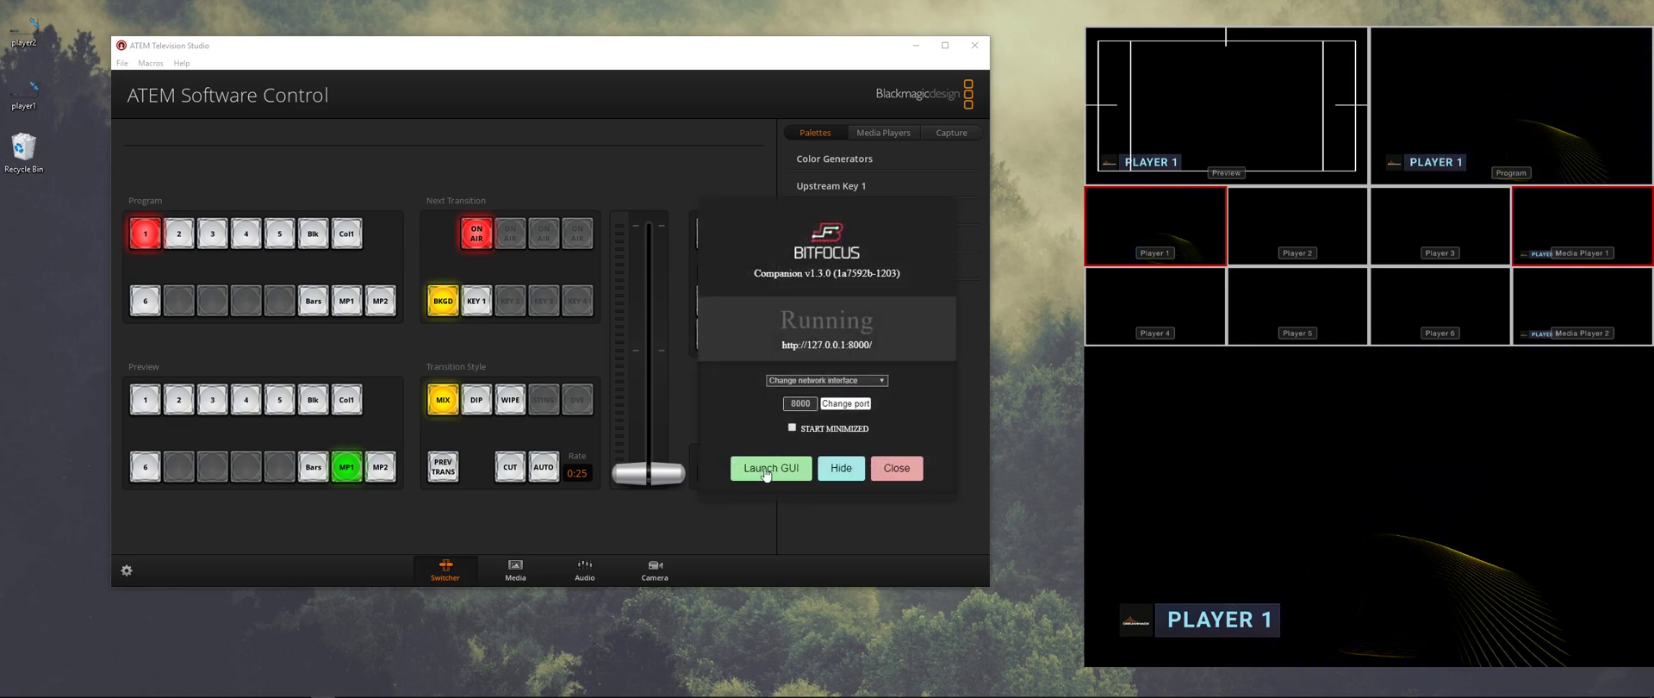
left_click(770, 469)
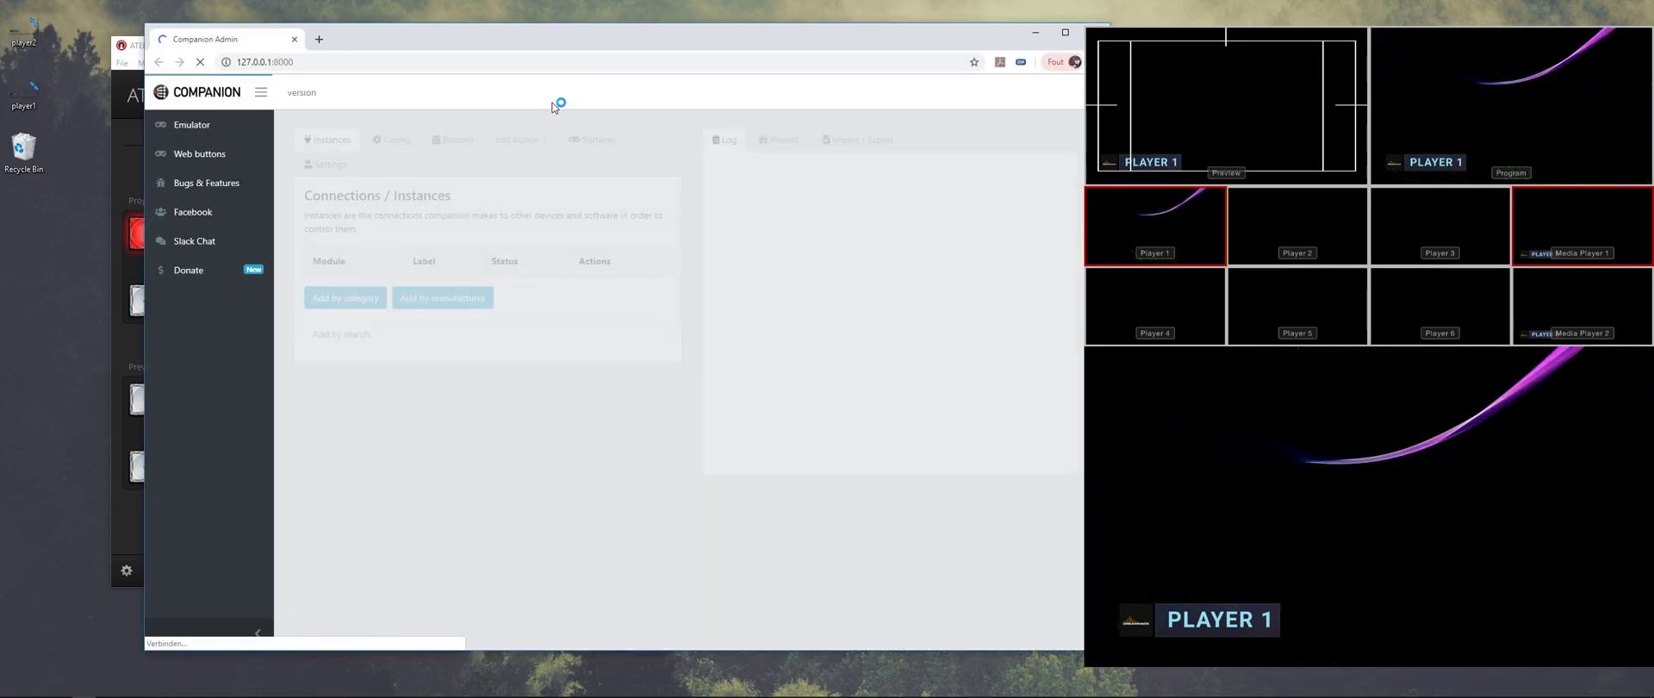
left_click_drag(698, 41, 659, 54)
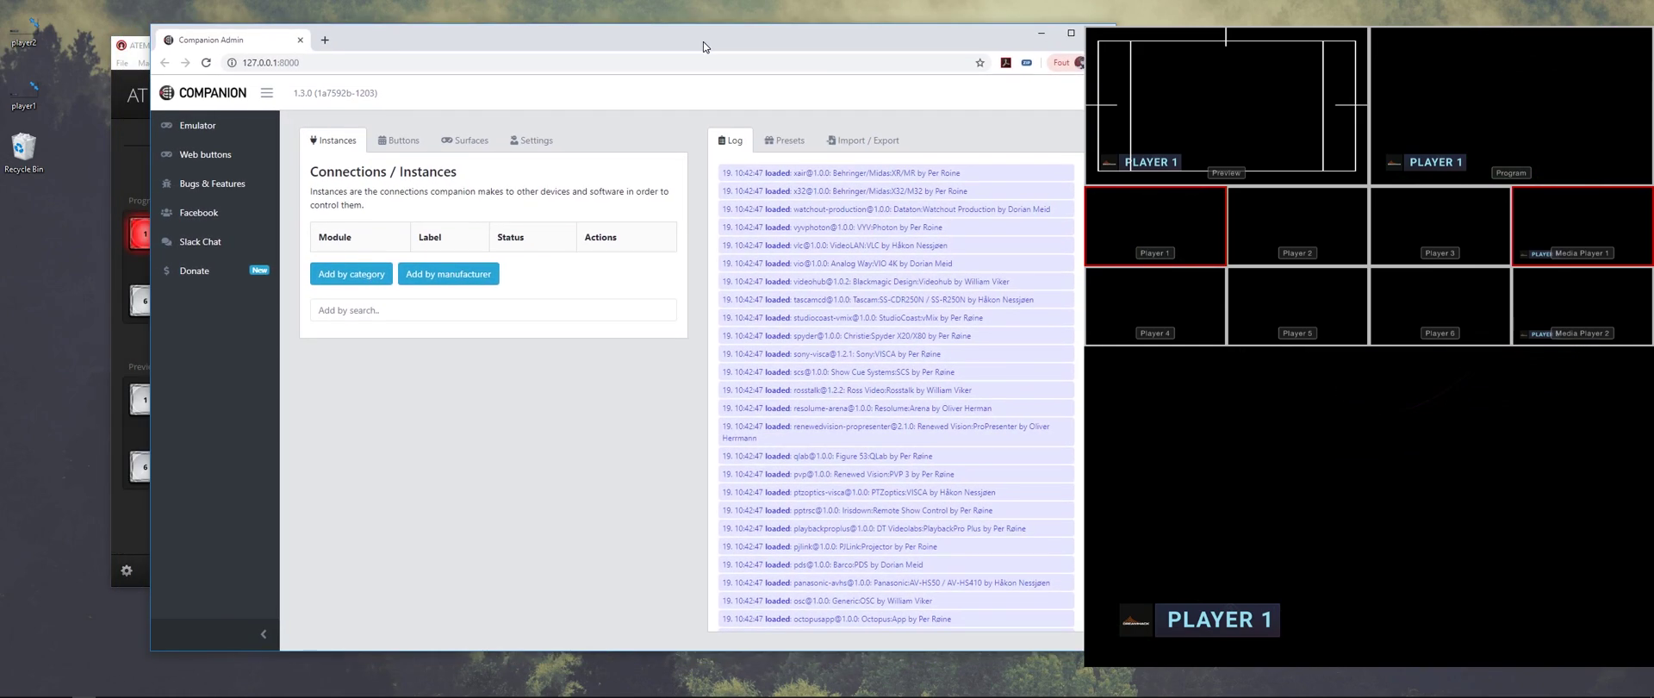
Search 'atem' in Instances and add a Blackmagic Design ATEM connection.
left_click_drag(703, 43, 730, 36)
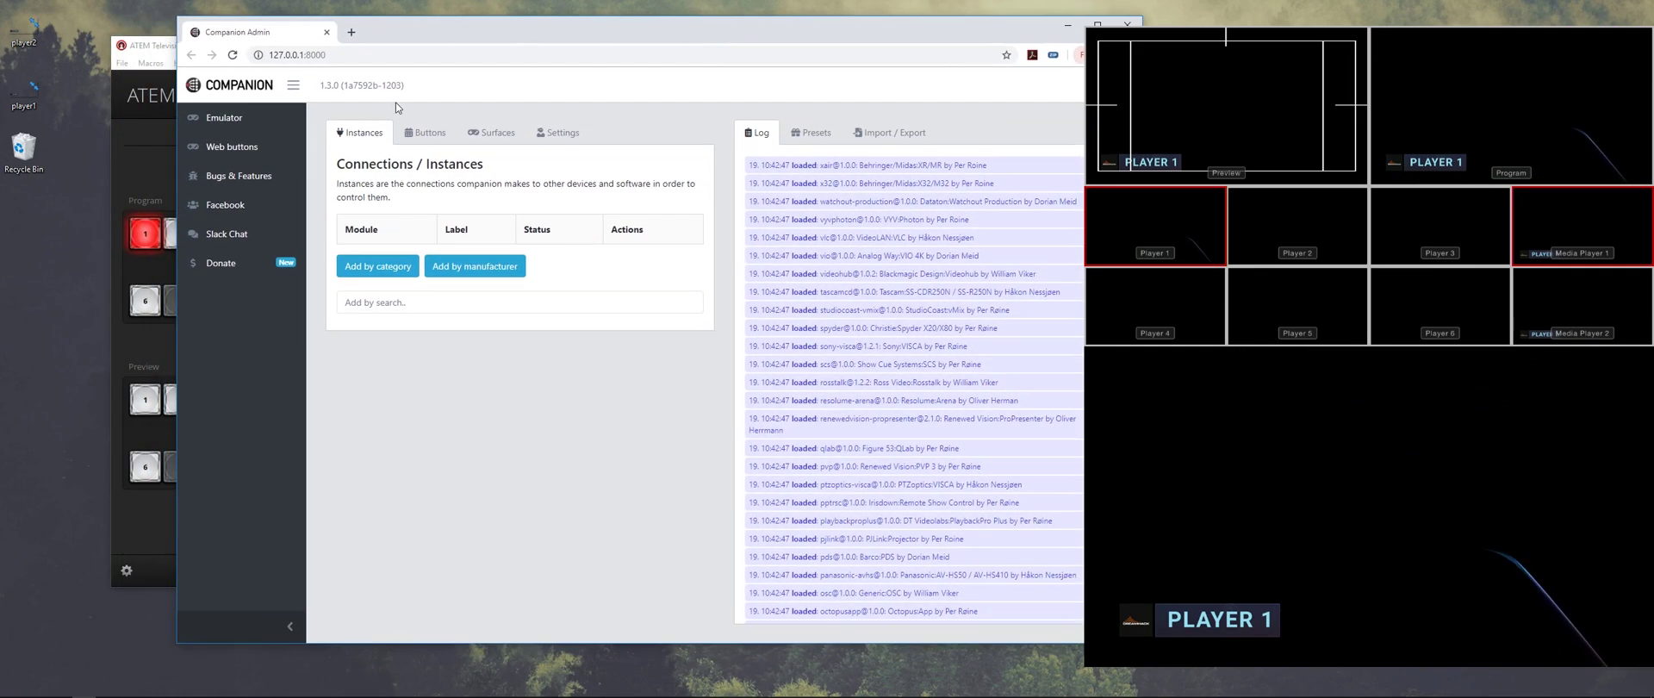
left_click(414, 296)
type("atem")
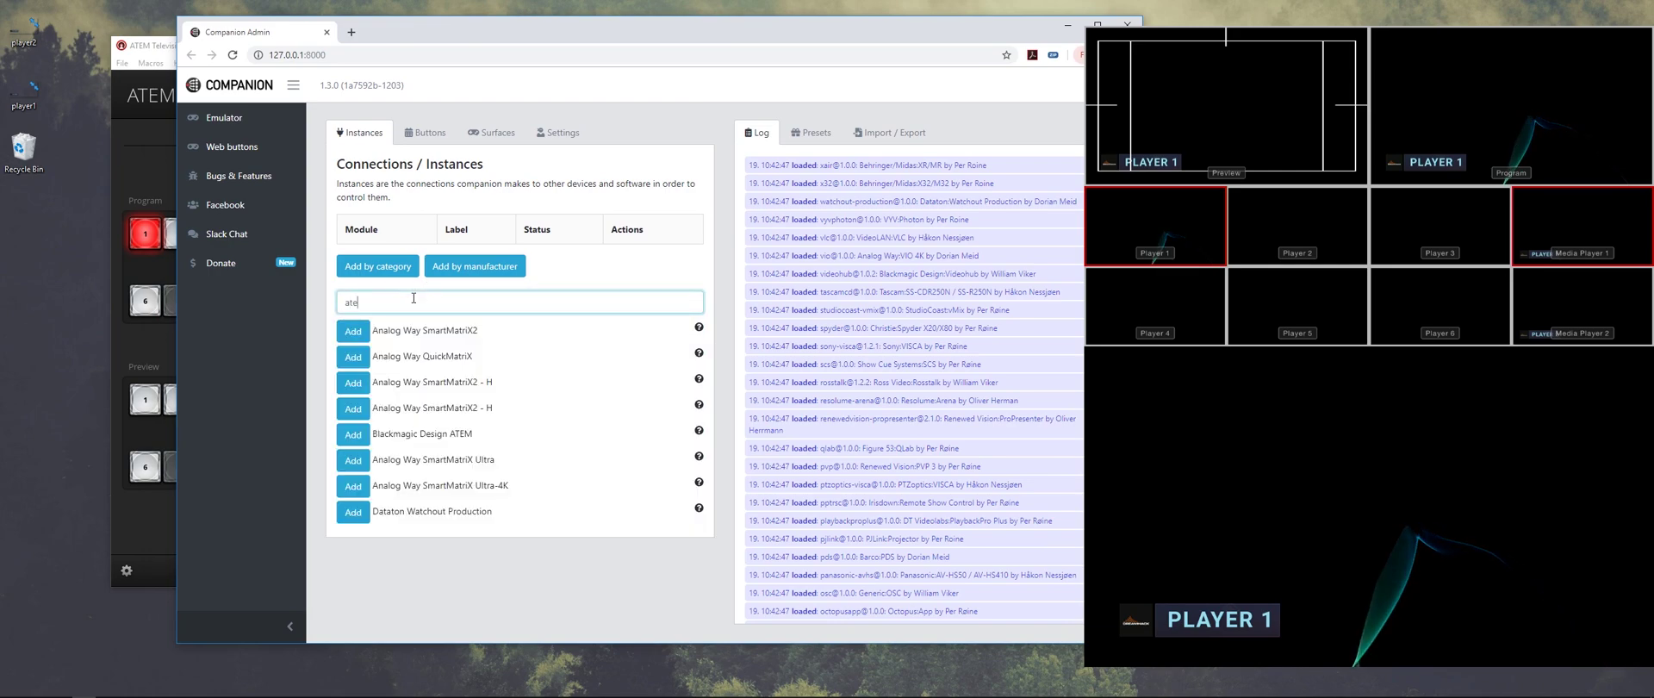
left_click(353, 331)
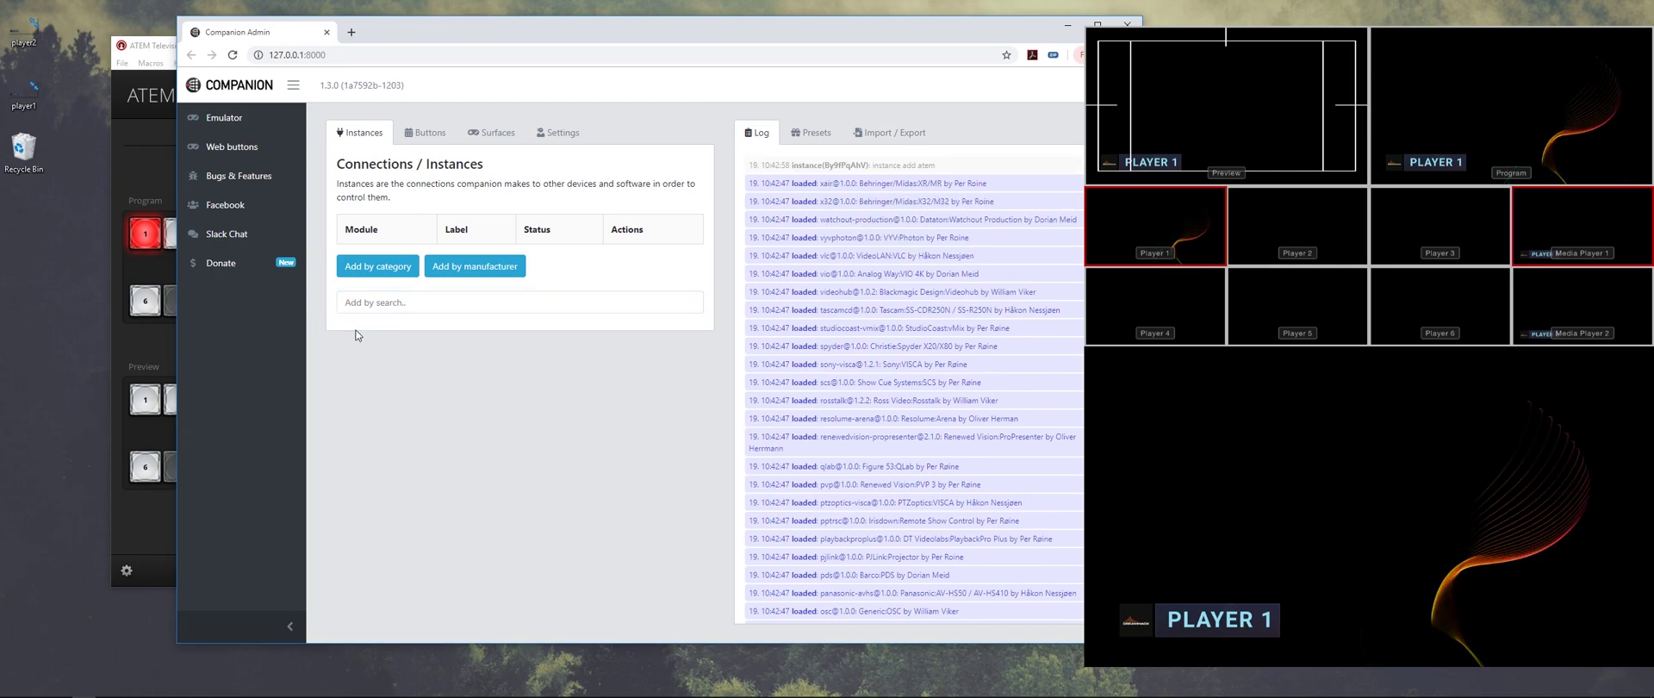
Set the connection's Target IP to the switcher's 192.168.2.104 from ATEM Preferences and apply.
left_click(406, 300)
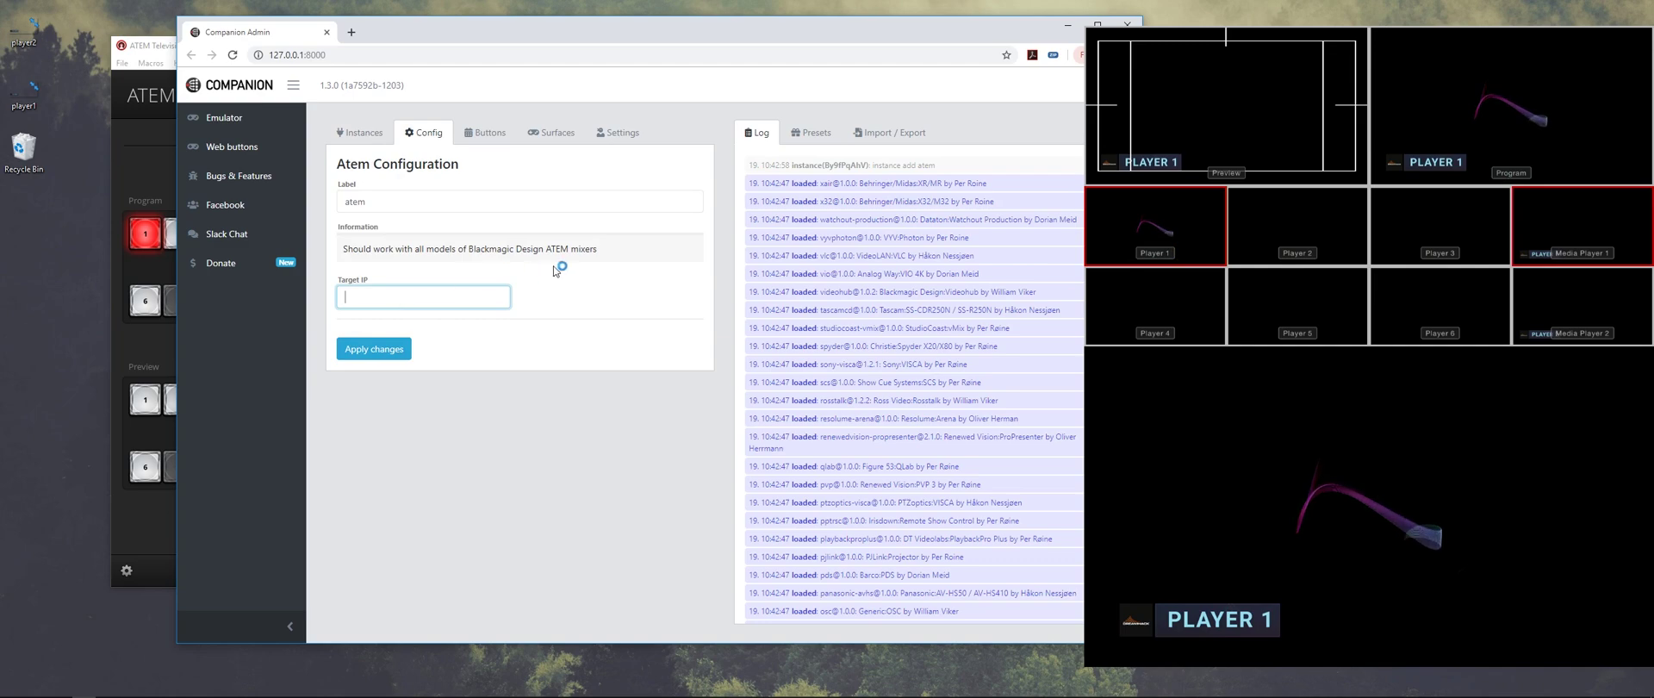
left_click(151, 50)
left_click(122, 63)
left_click(173, 186)
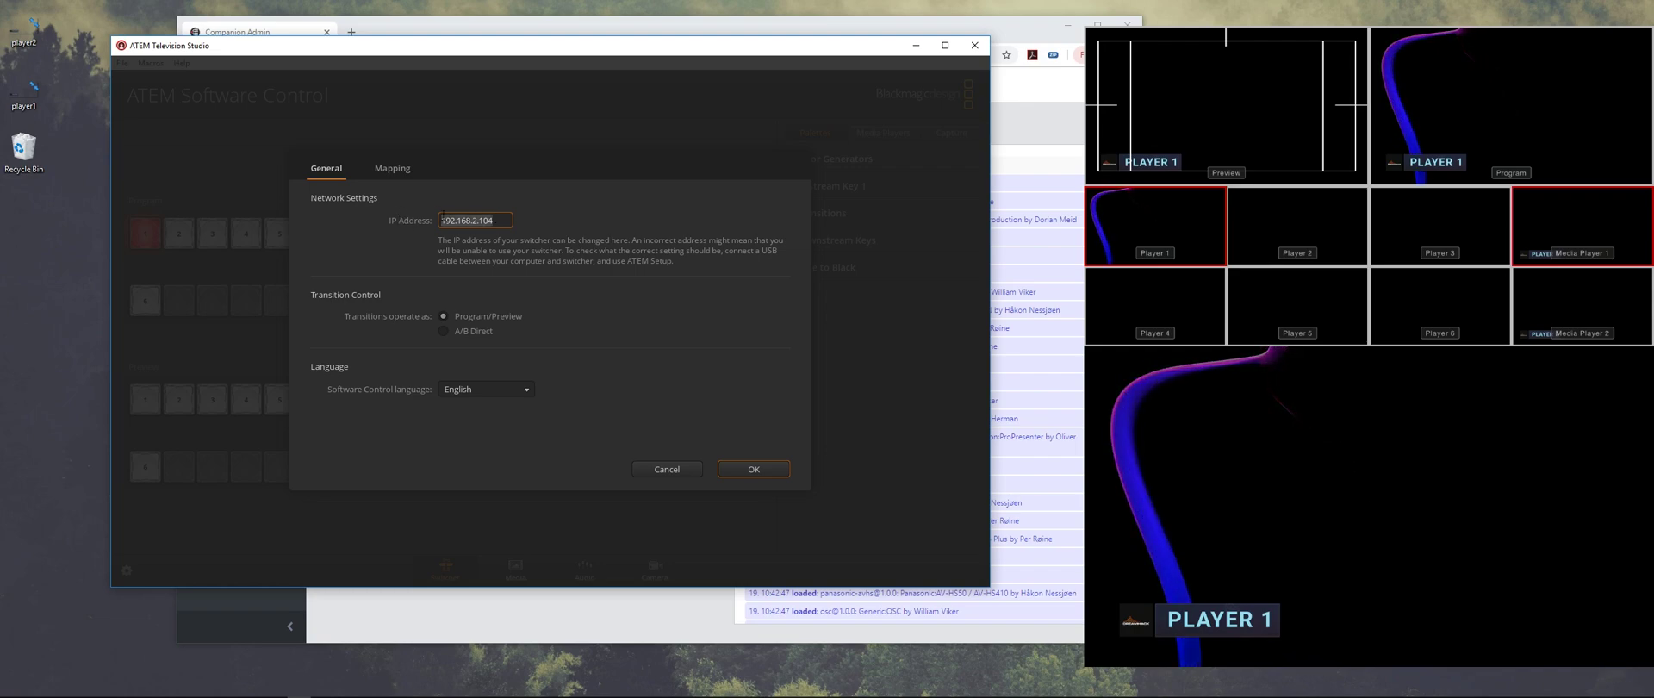
key("alt+Tab")
type("192.168.2.104")
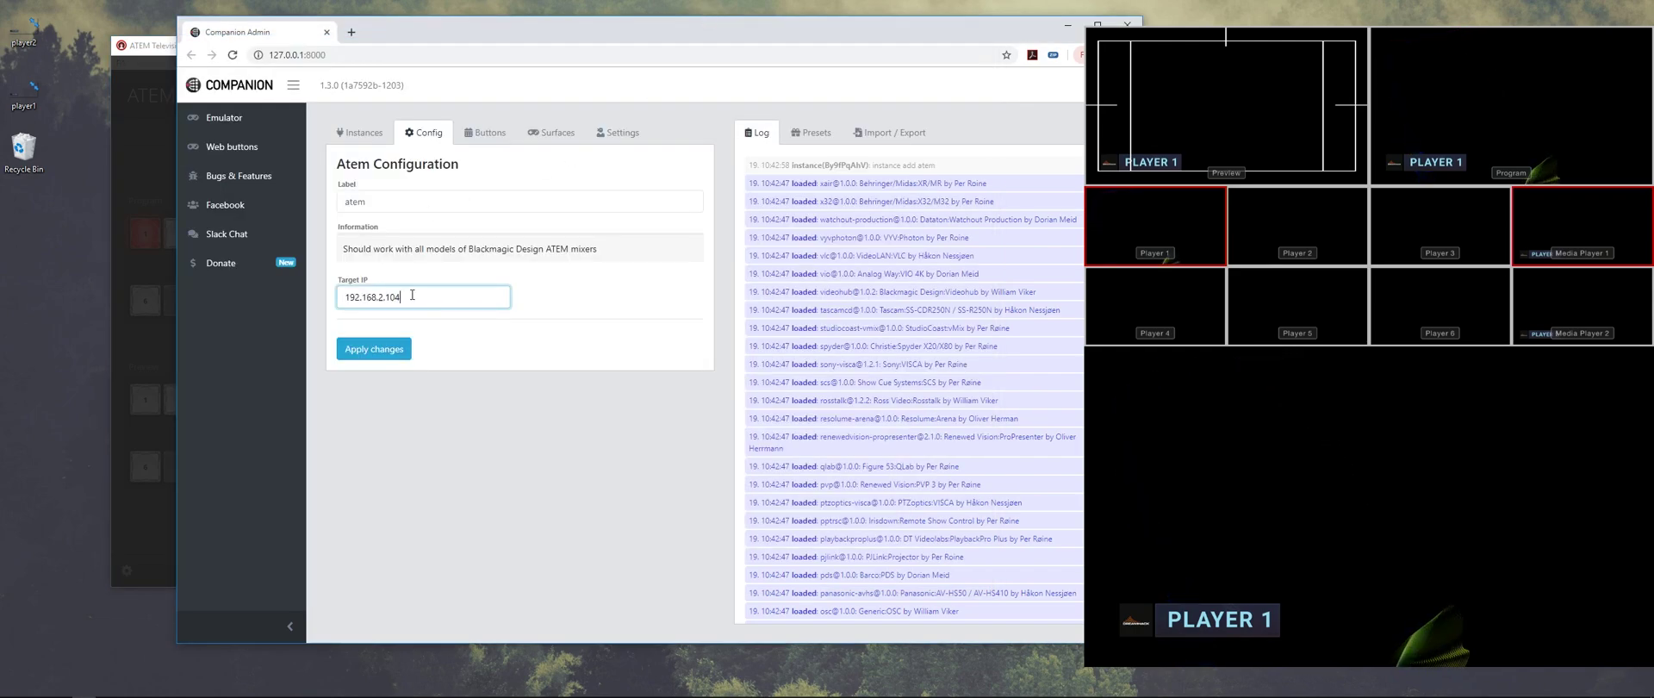
left_click(374, 349)
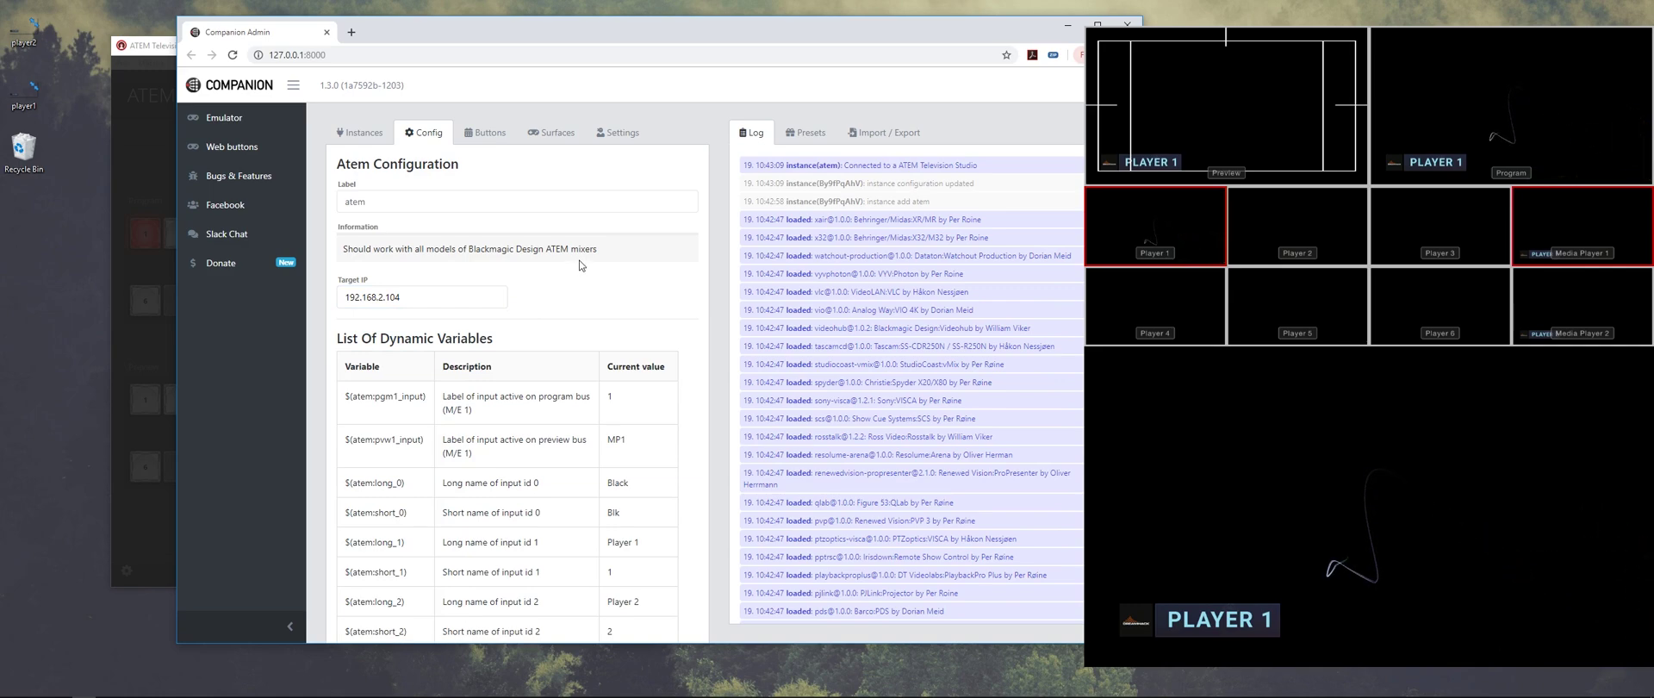
scroll(579, 261, "down", 5)
Rename Companion's first button page from PAGE to 'Observing'.
scroll(580, 259, "up", 5)
left_click(479, 135)
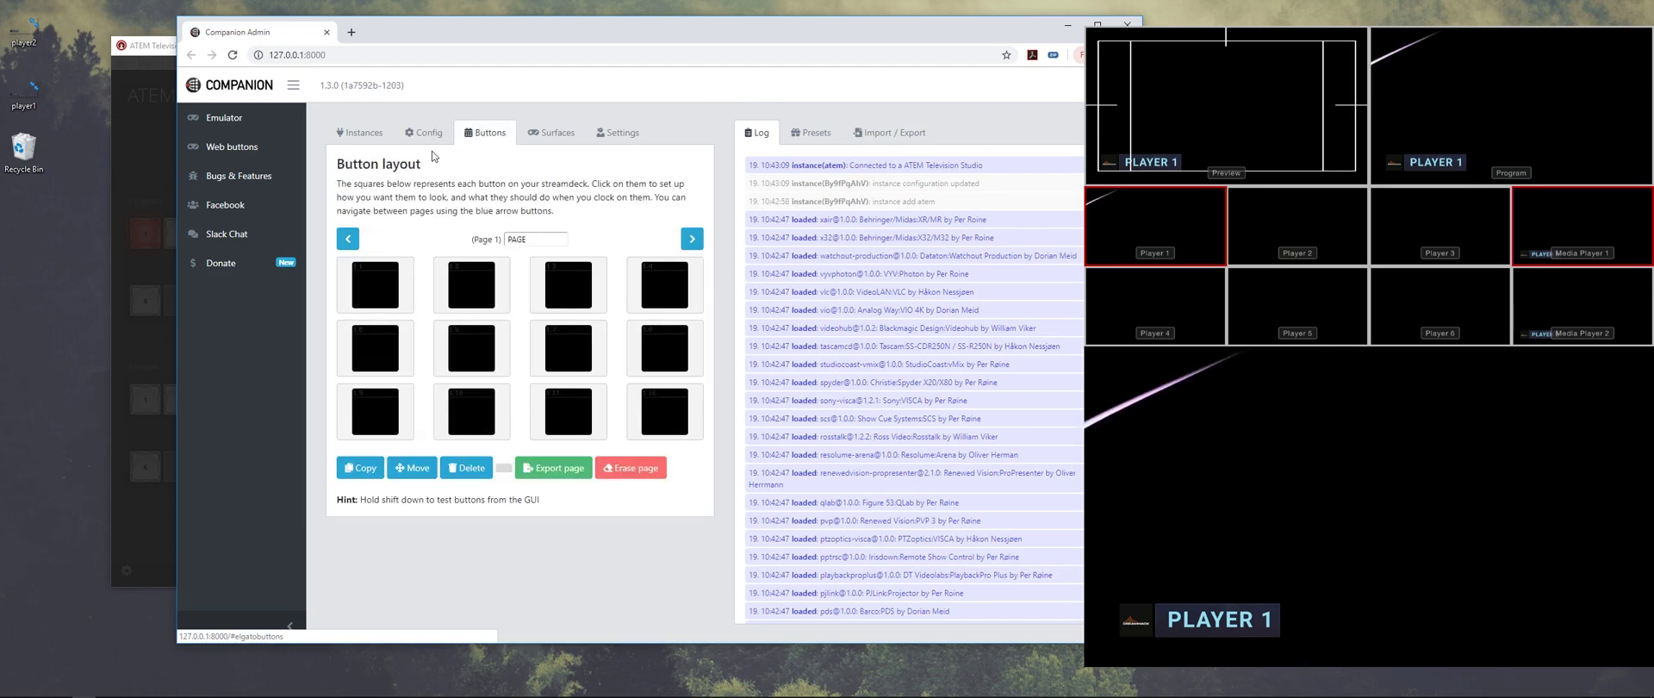
left_click(559, 238)
key("BackSpace")
key("BackSpace")
key("BackSpace")
key("BackSpace")
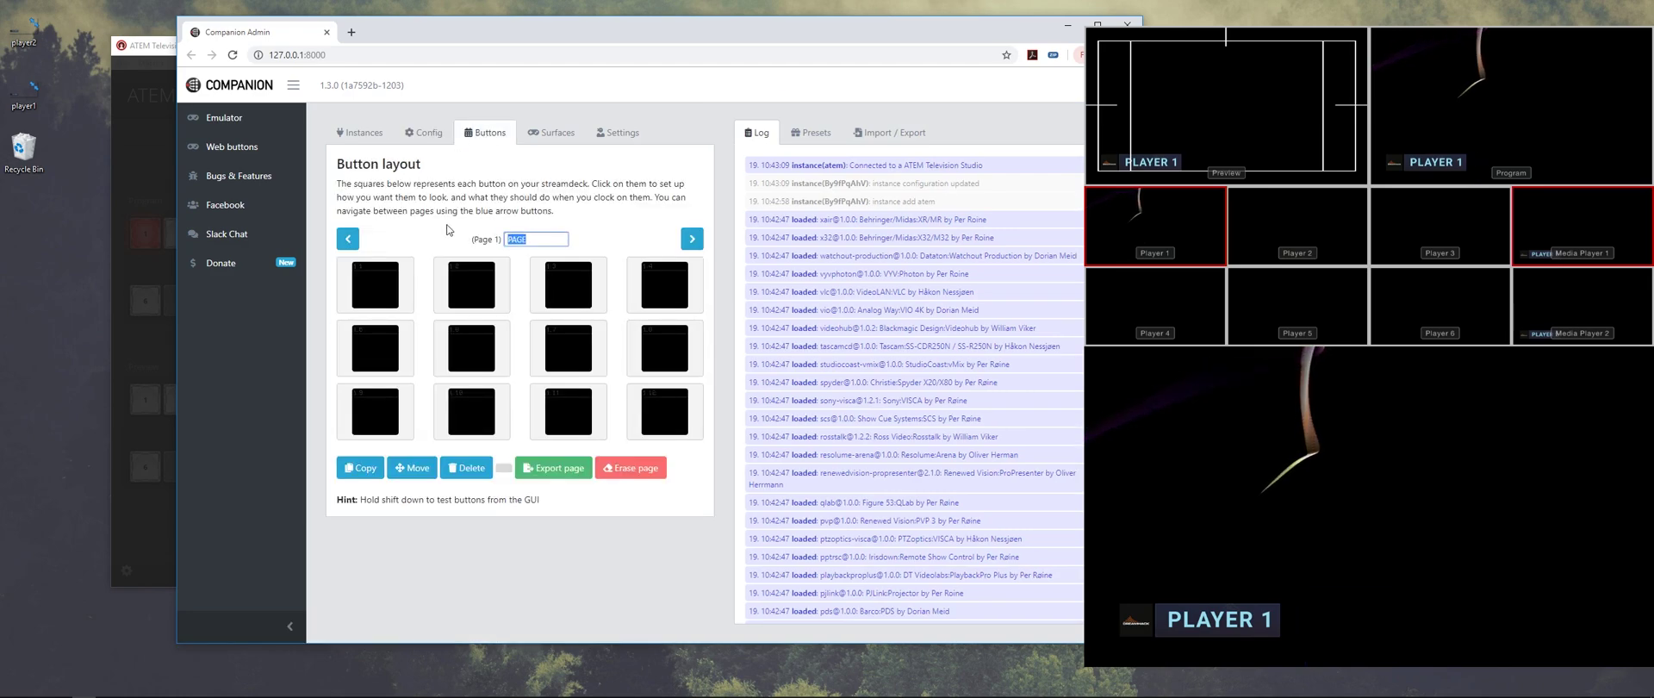
type("Obs")
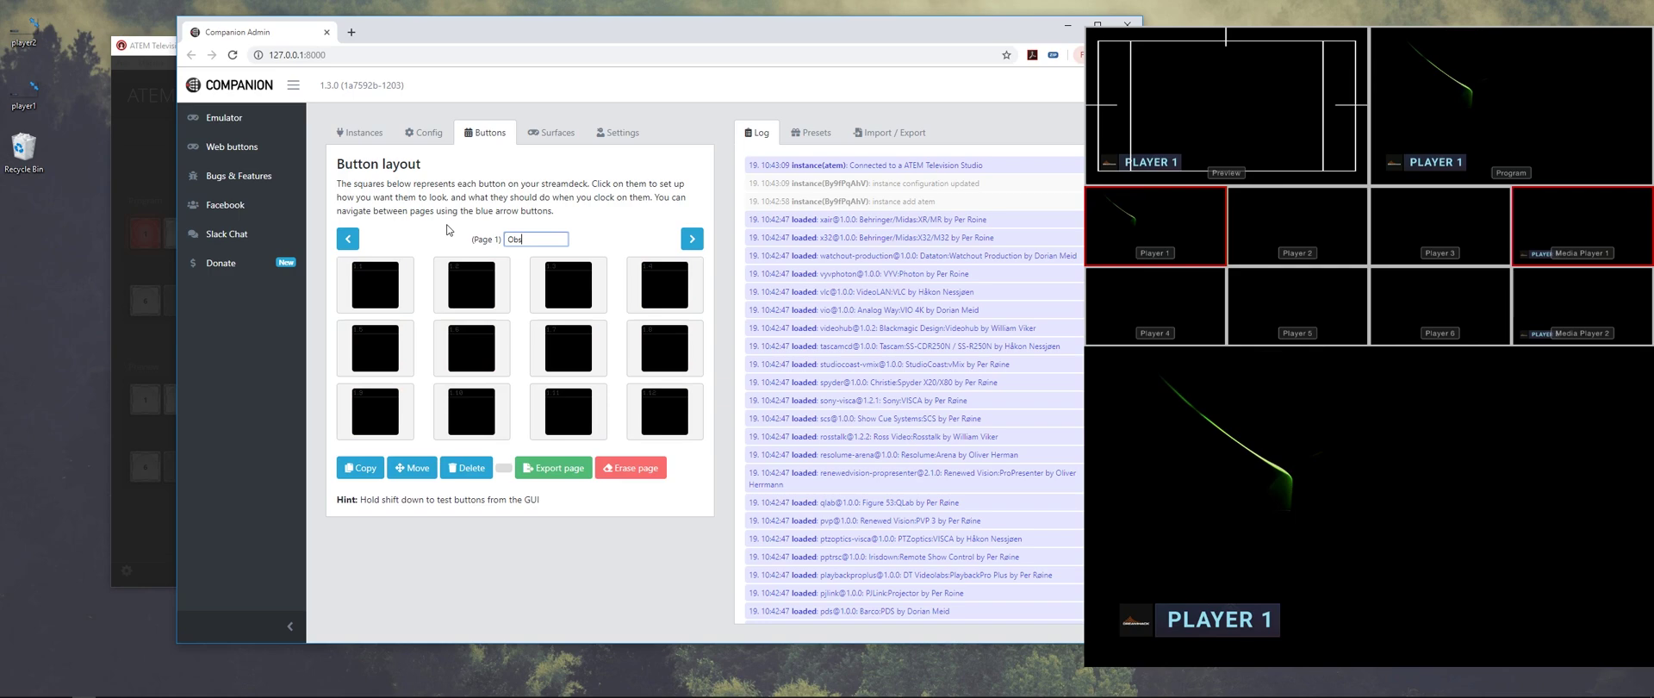
type("erving")
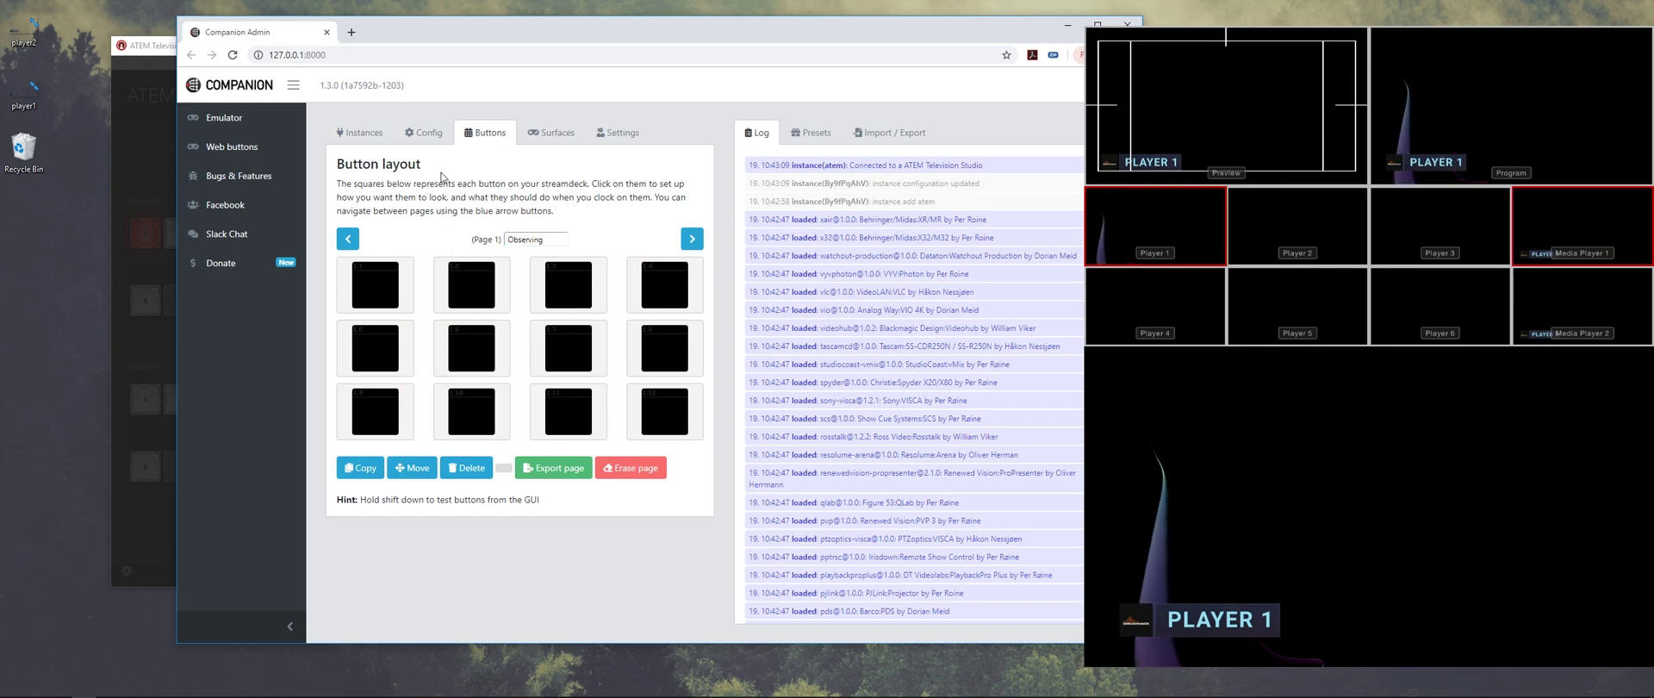
Give button 1.1 a key-down 'atem: Run MACRO' action set to macro 1.
left_click(387, 292)
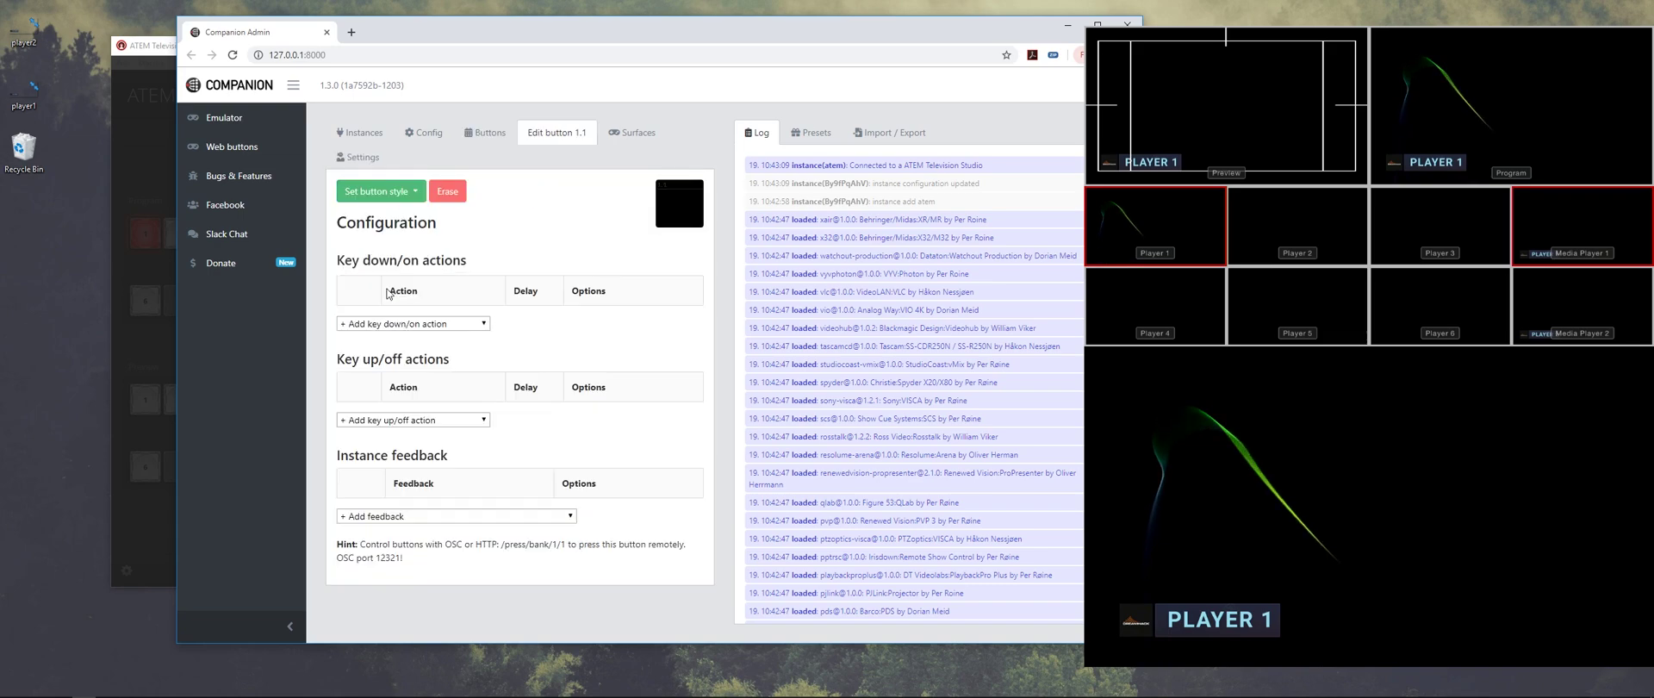
left_click(438, 323)
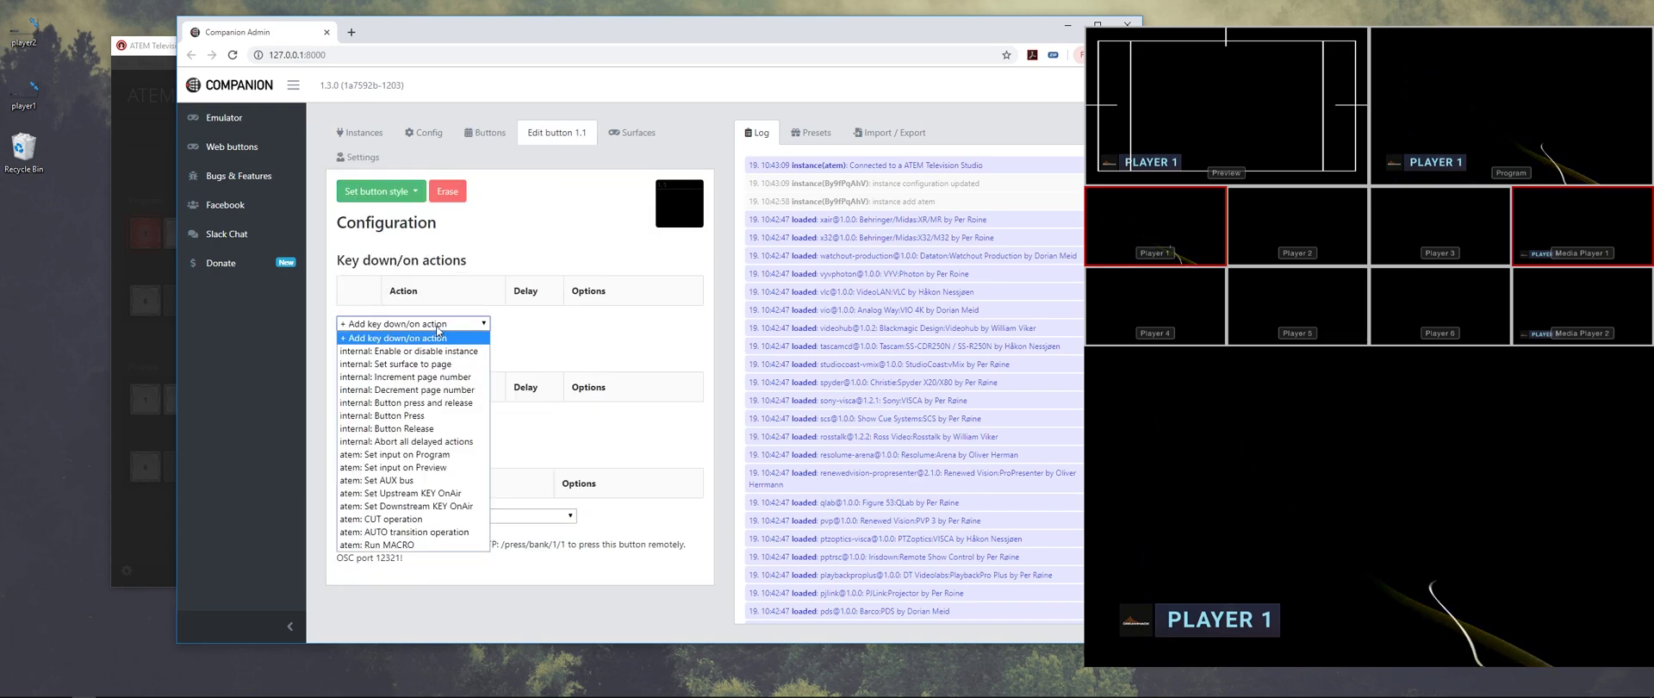
left_click(409, 544)
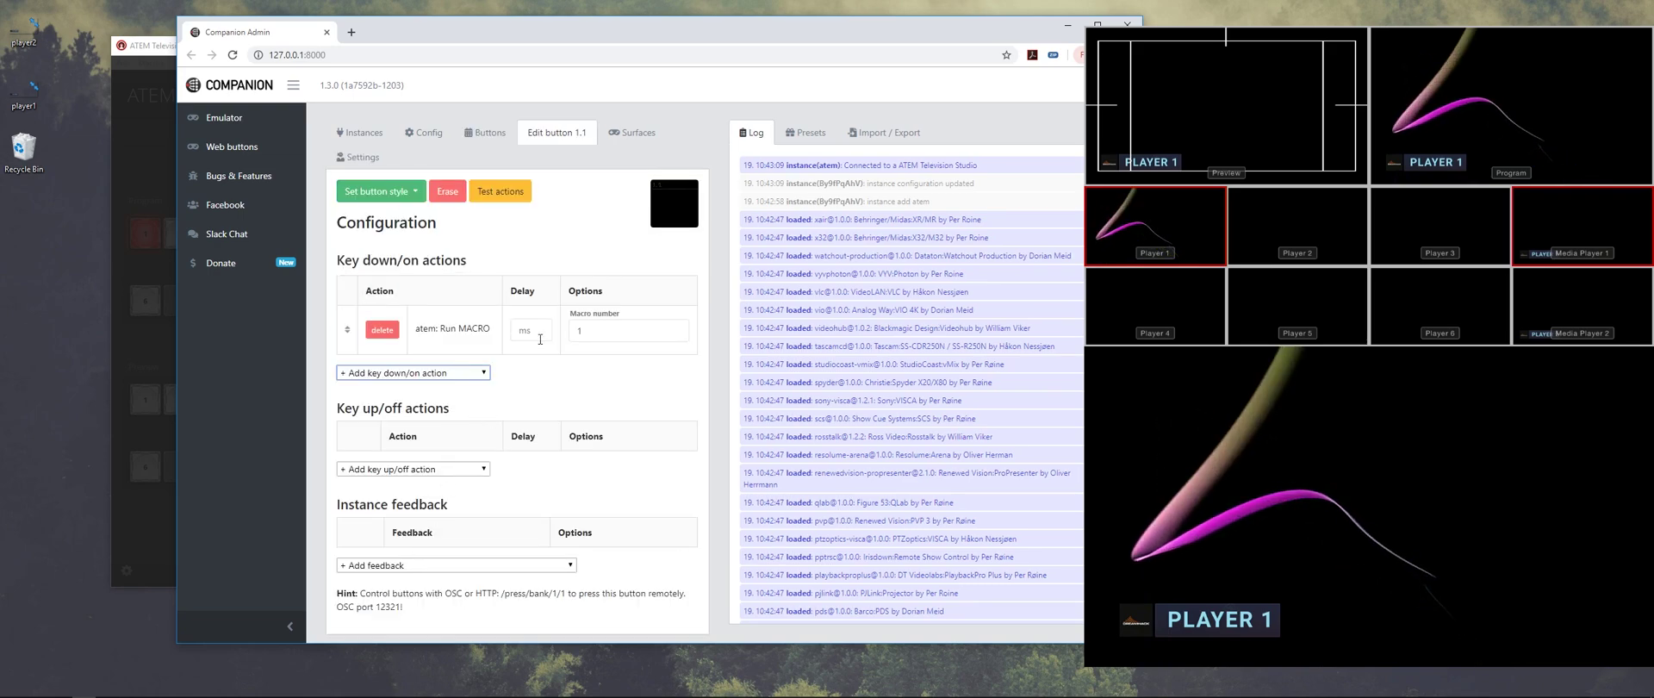
left_click(471, 373)
left_click(471, 373)
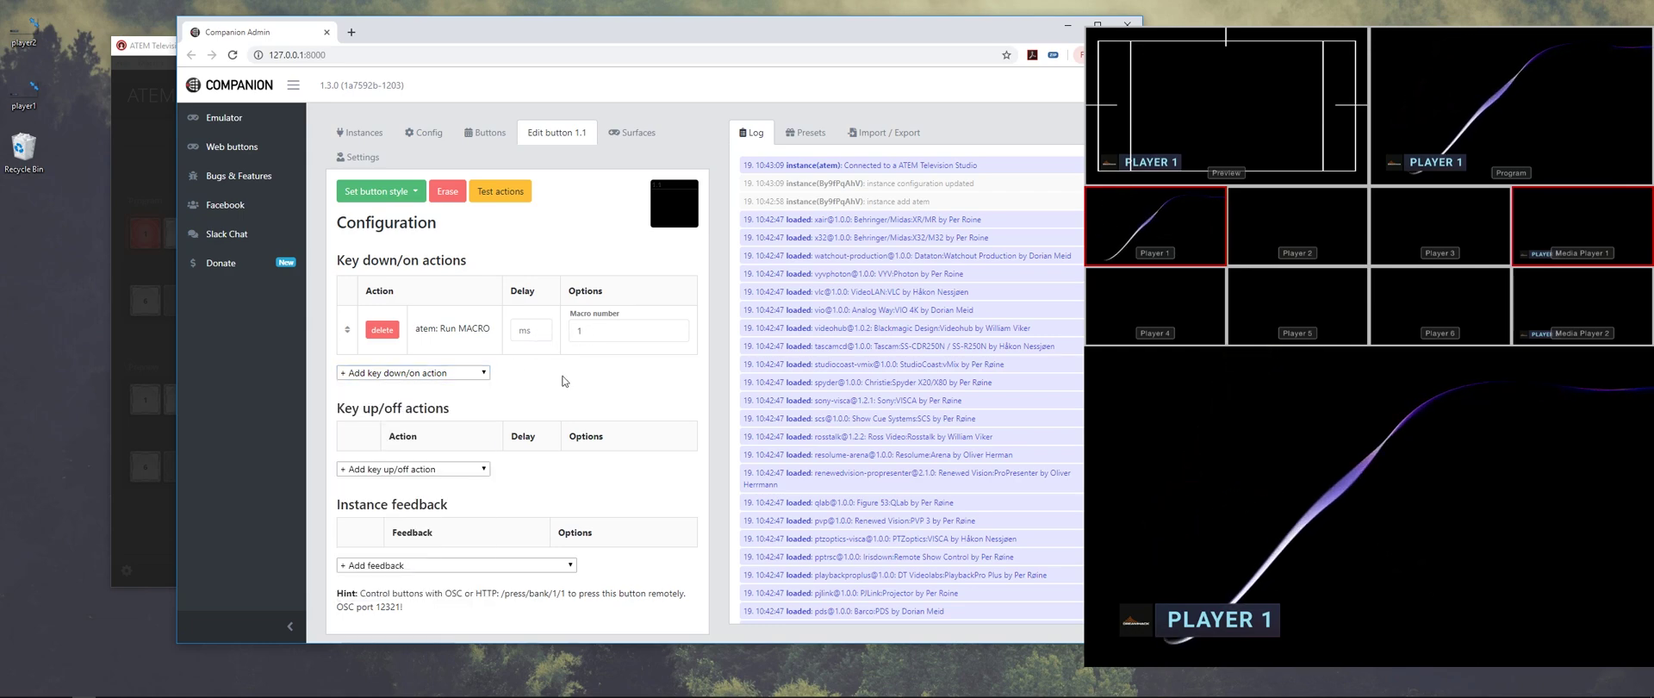
Make button 1.1 a text-style button labelled 'Player 1'.
left_click(398, 191)
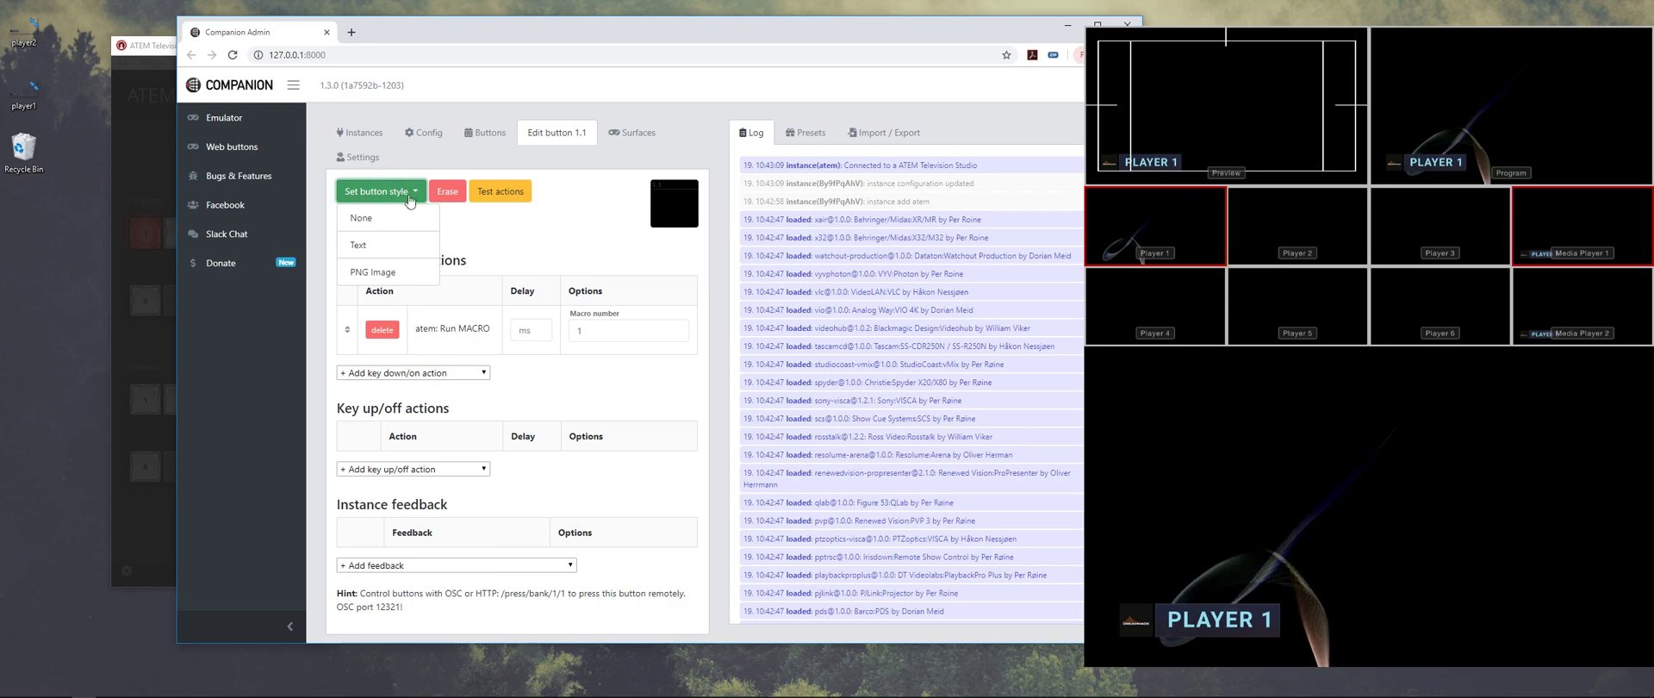
left_click(366, 248)
type("P")
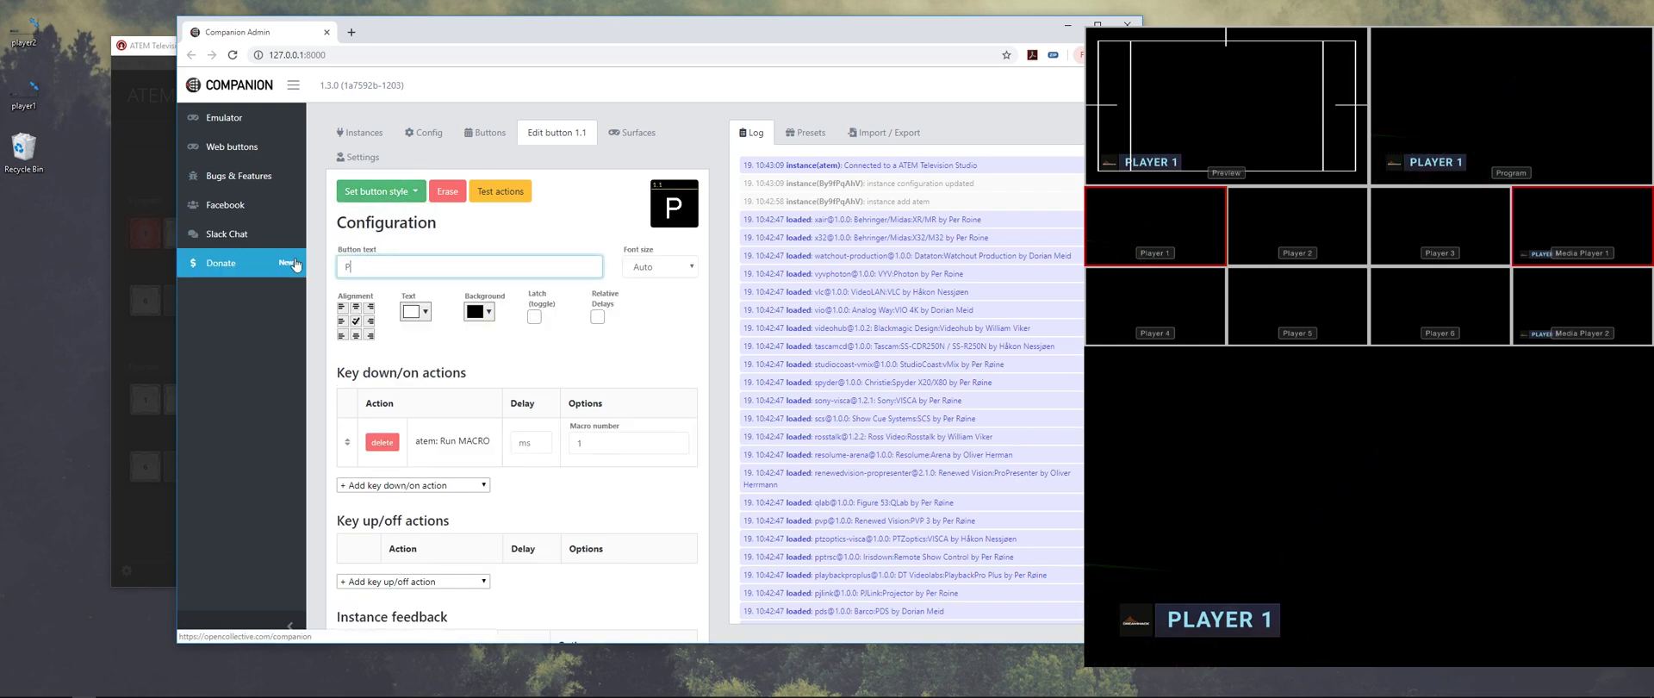
type("layer 1")
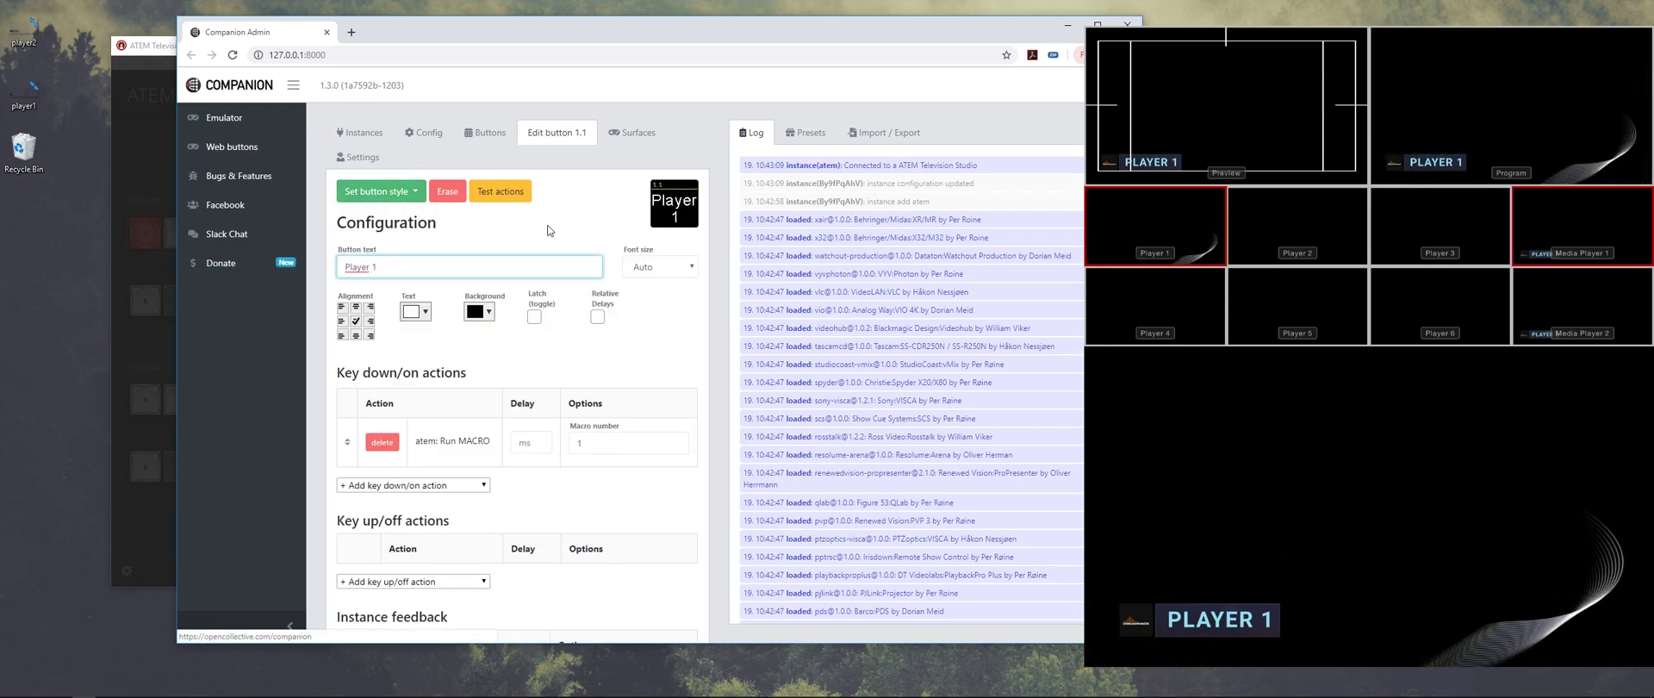
left_click(418, 222)
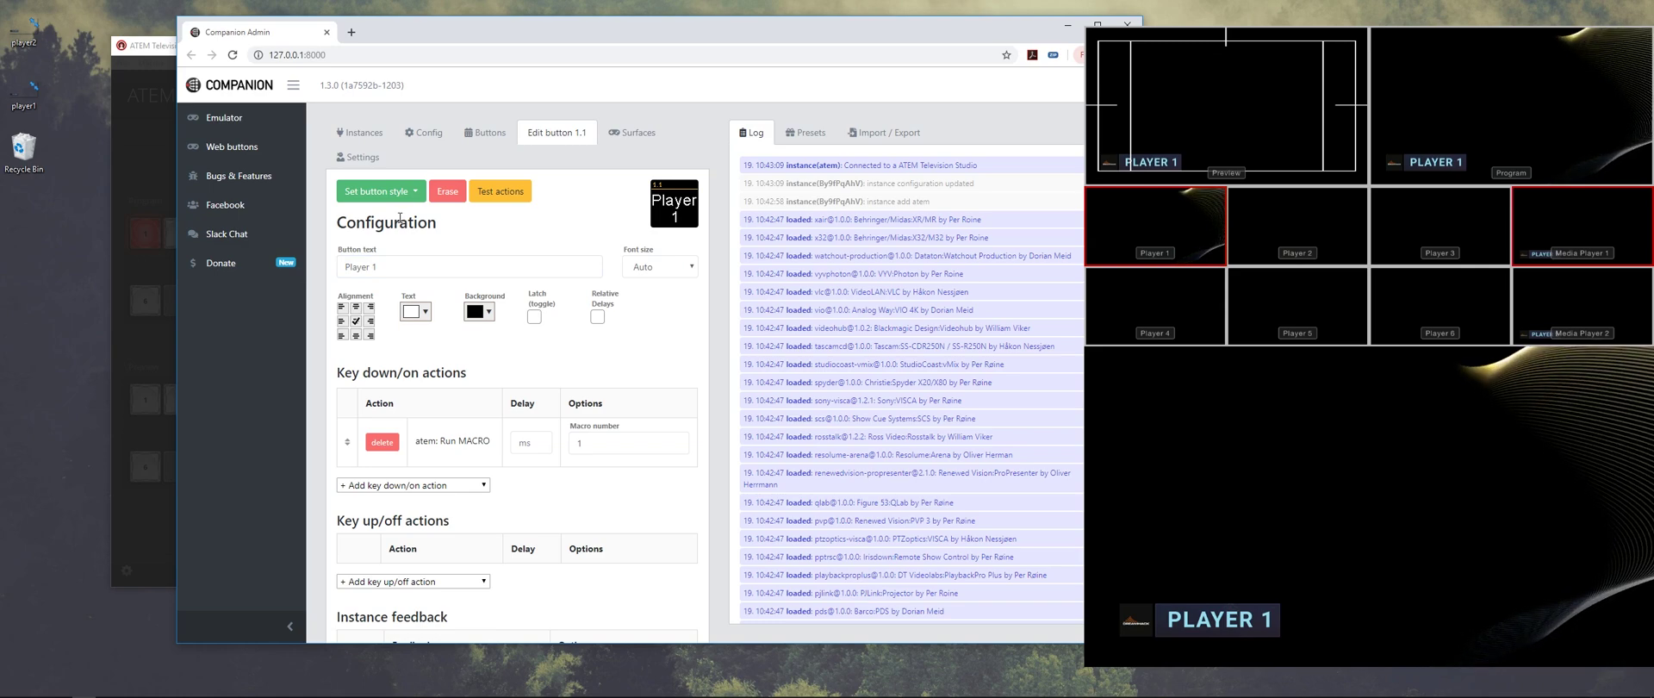
Select button 1.2 and review the recorded macro list in ATEM Software Control.
left_click(489, 134)
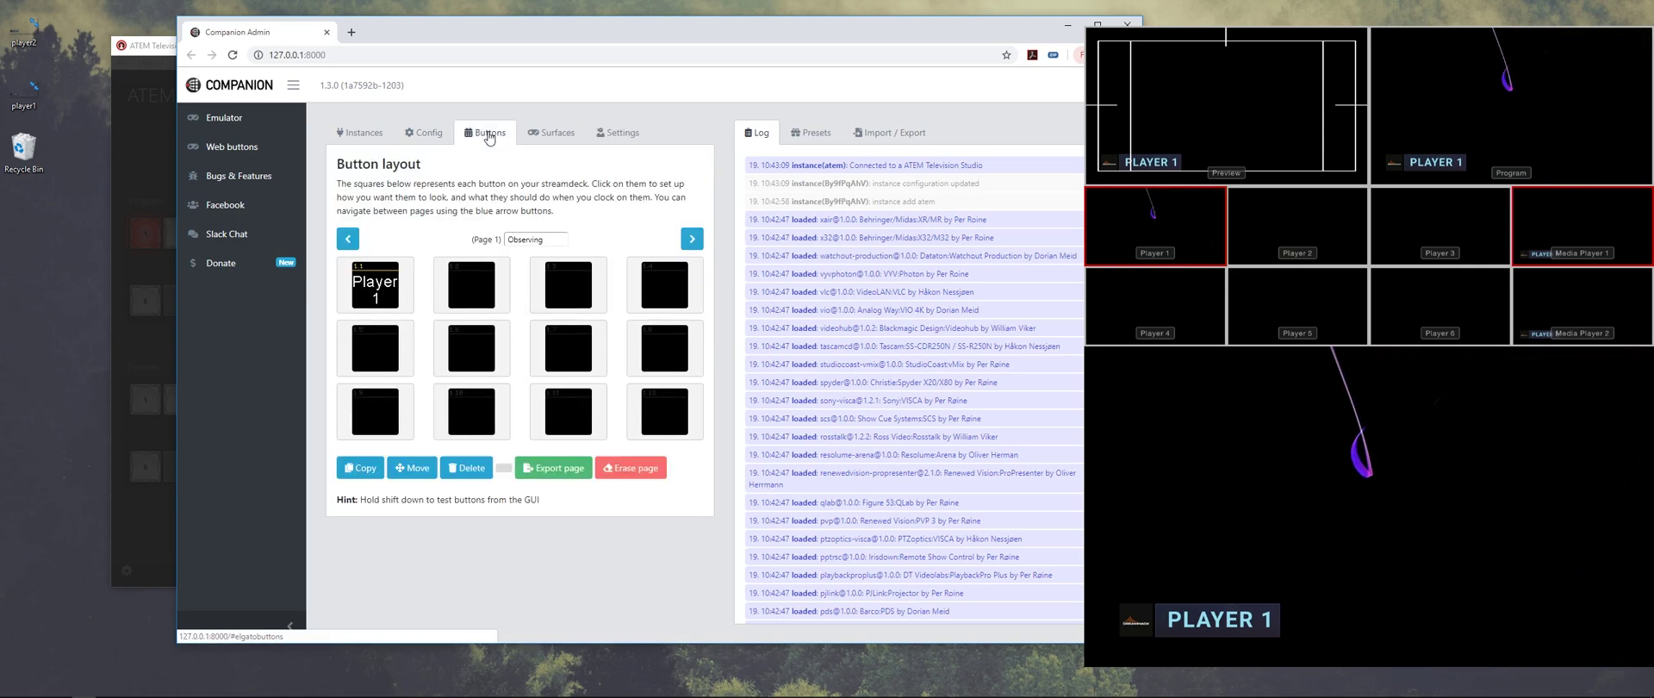
left_click(465, 296)
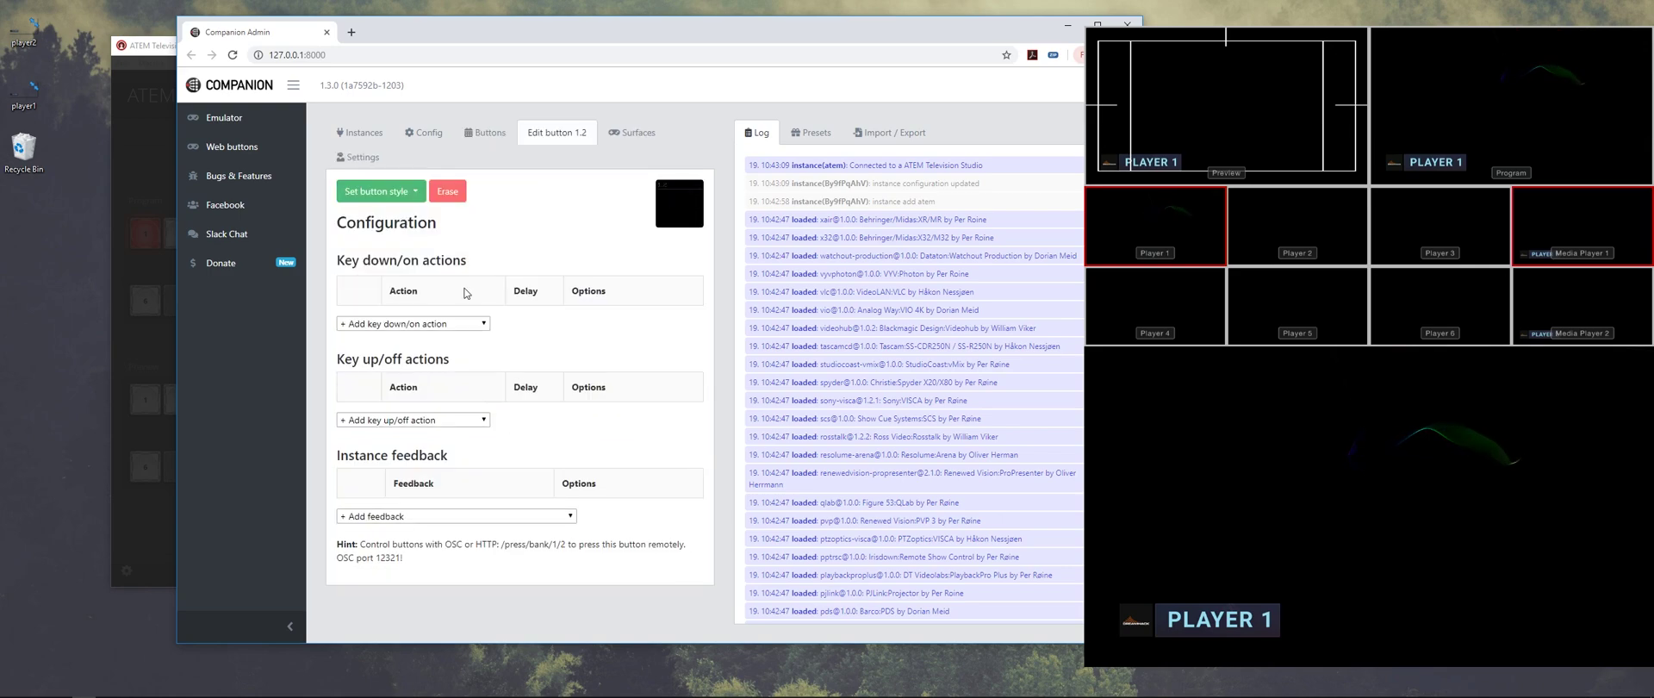
left_click(174, 49)
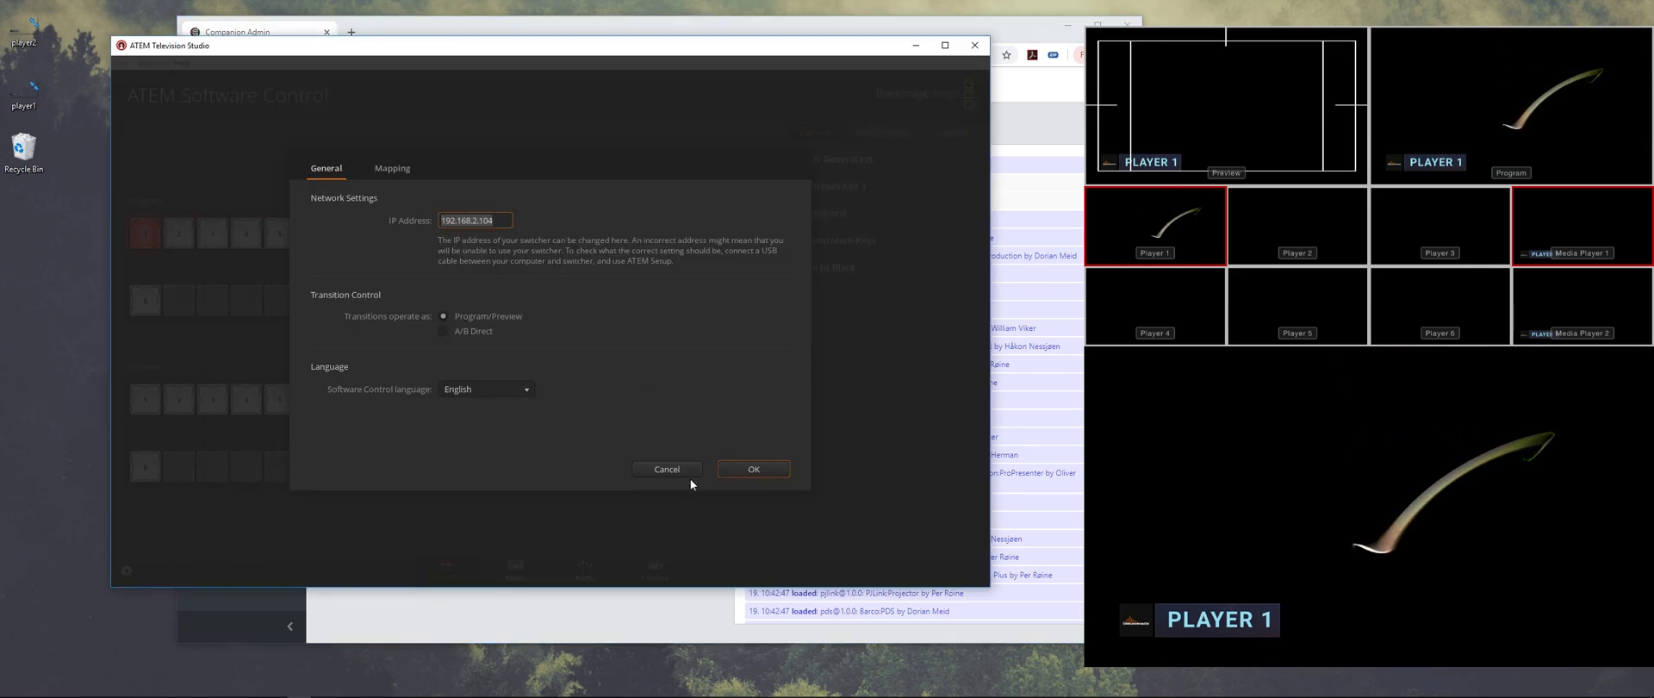
left_click(689, 478)
left_click(150, 64)
left_click(166, 78)
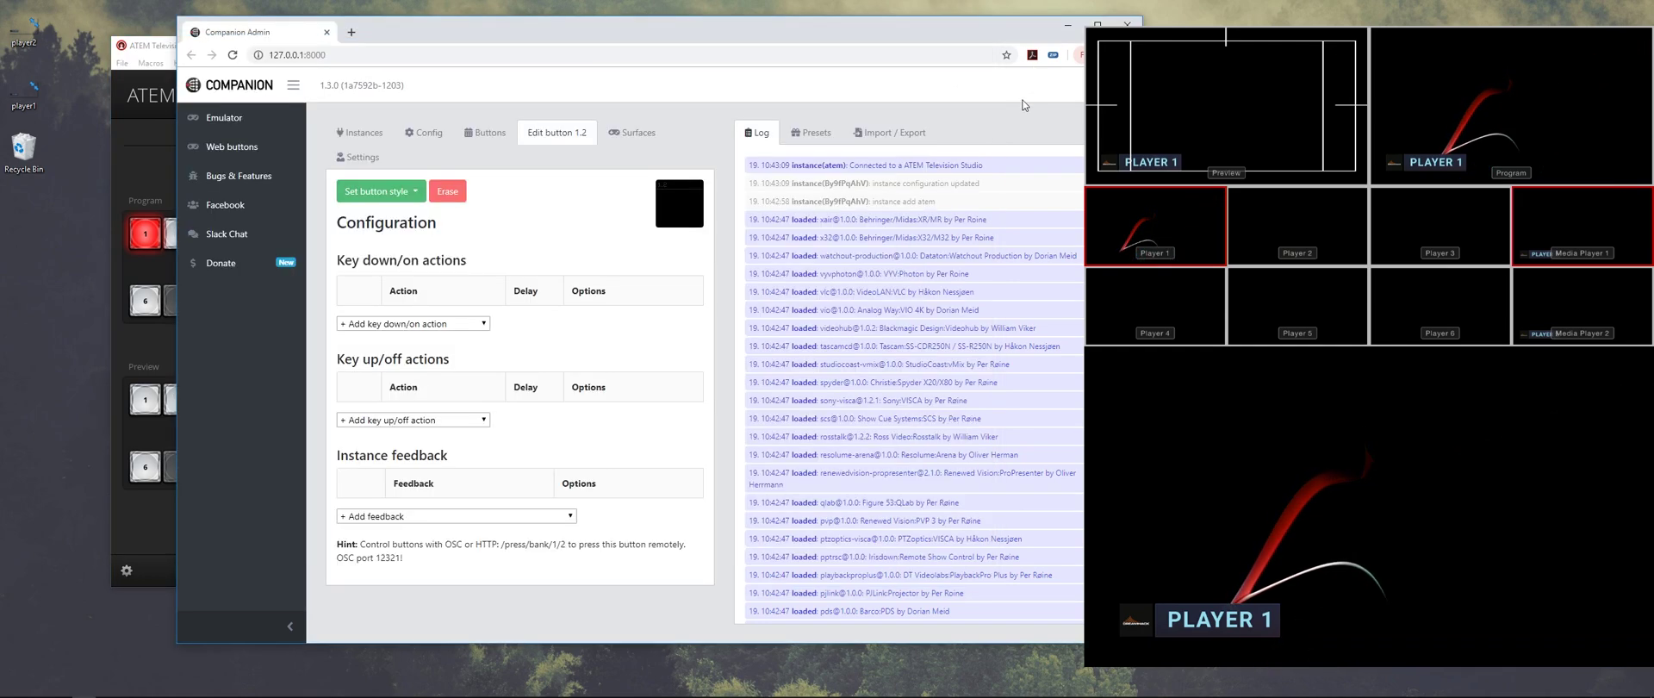
Give button 1.2 an 'atem: Run MACRO' action set to macro 2.
key("alt+Tab")
left_click(404, 323)
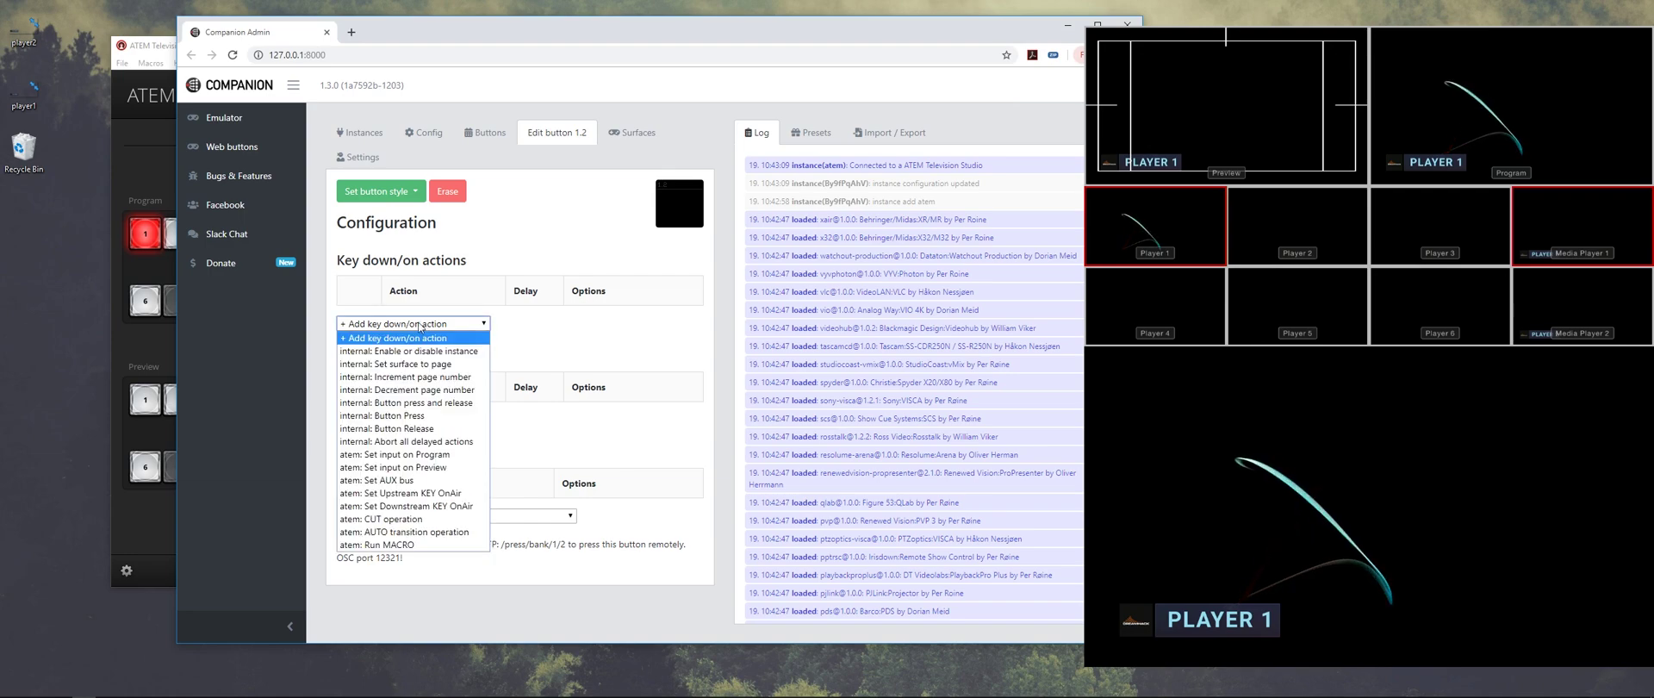
left_click(403, 544)
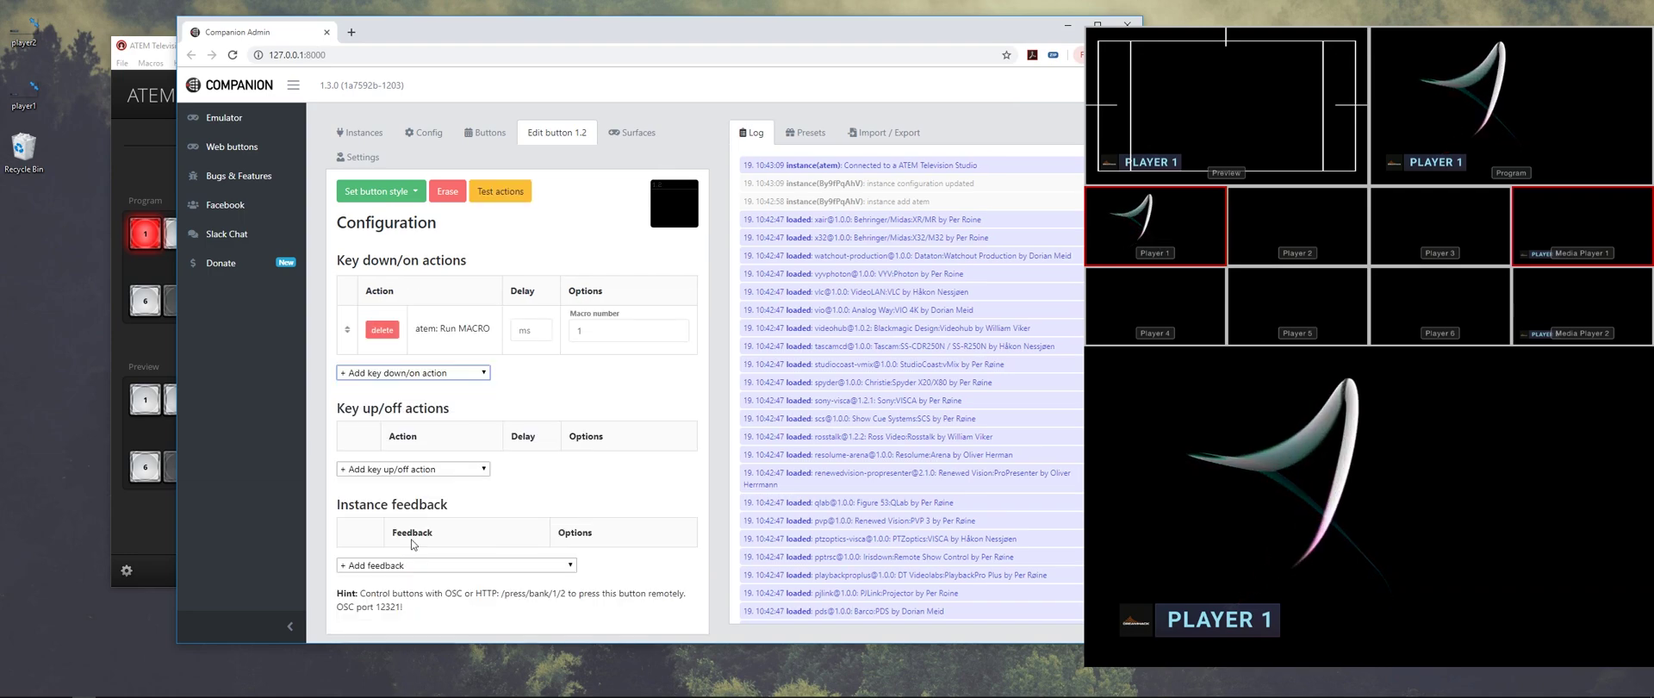
left_click(588, 329)
type("2")
left_click(568, 256)
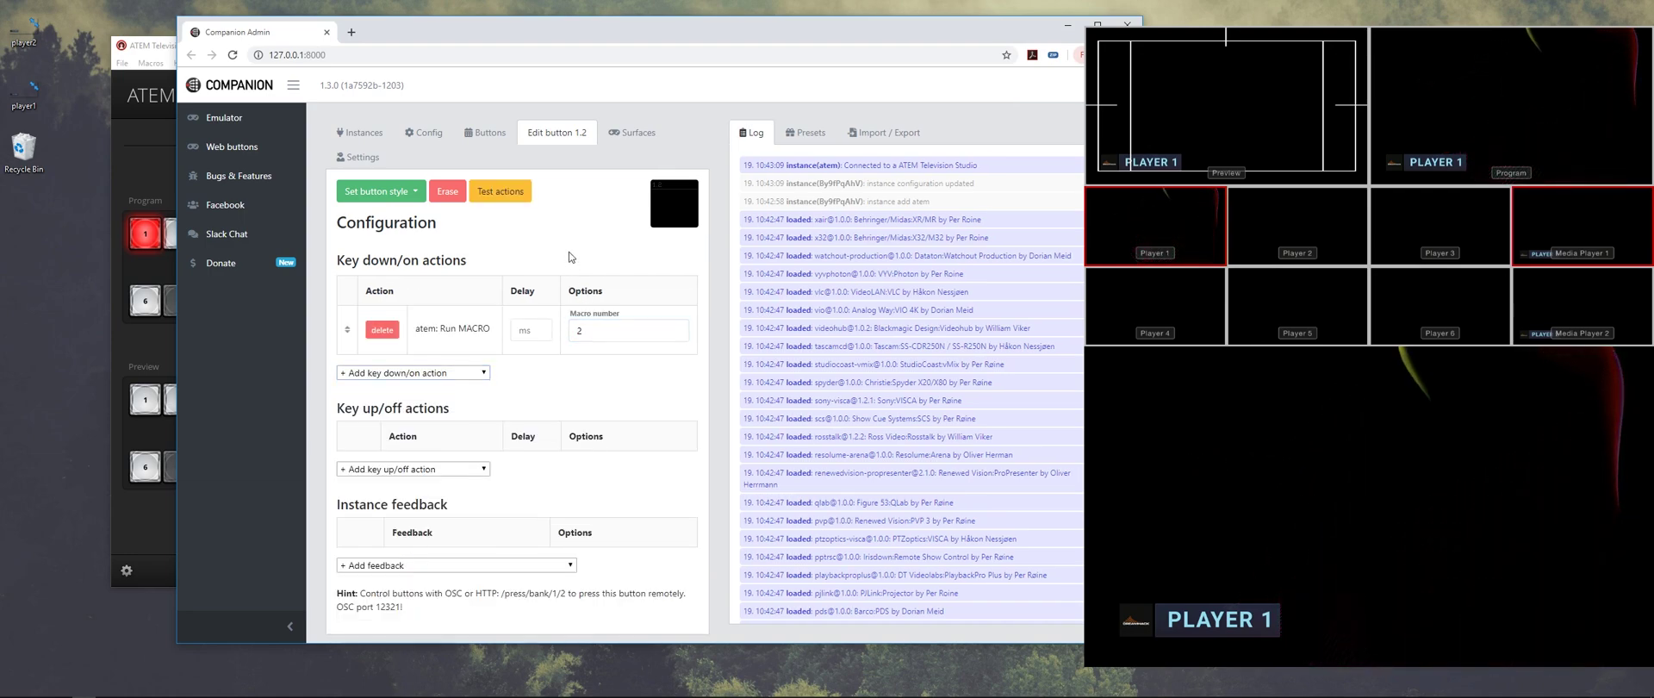
Make button 1.2 a text-style button, replacing 'Unnamed' with the label 'Player 2'.
left_click(383, 192)
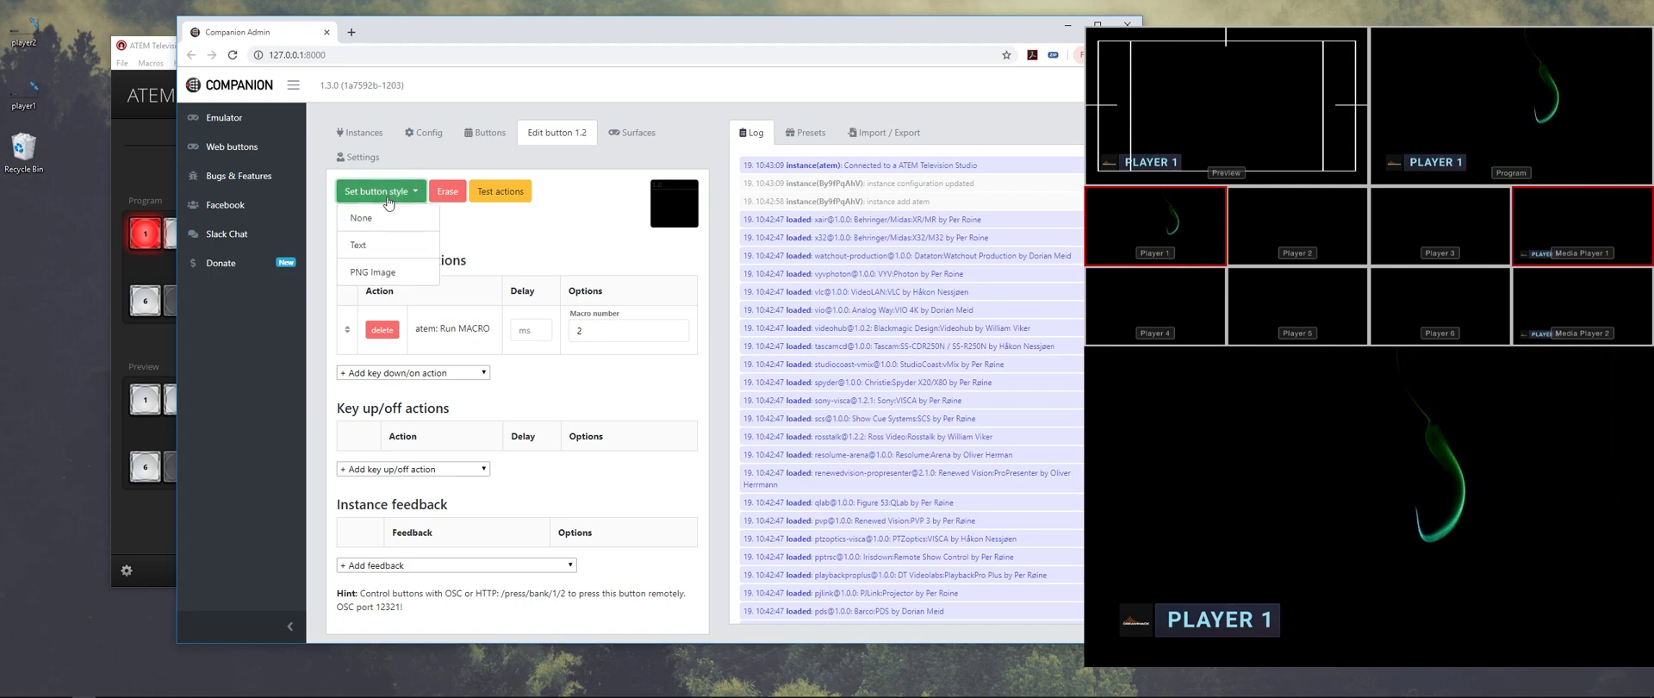
left_click(405, 245)
double_click(421, 267)
type("Player 2")
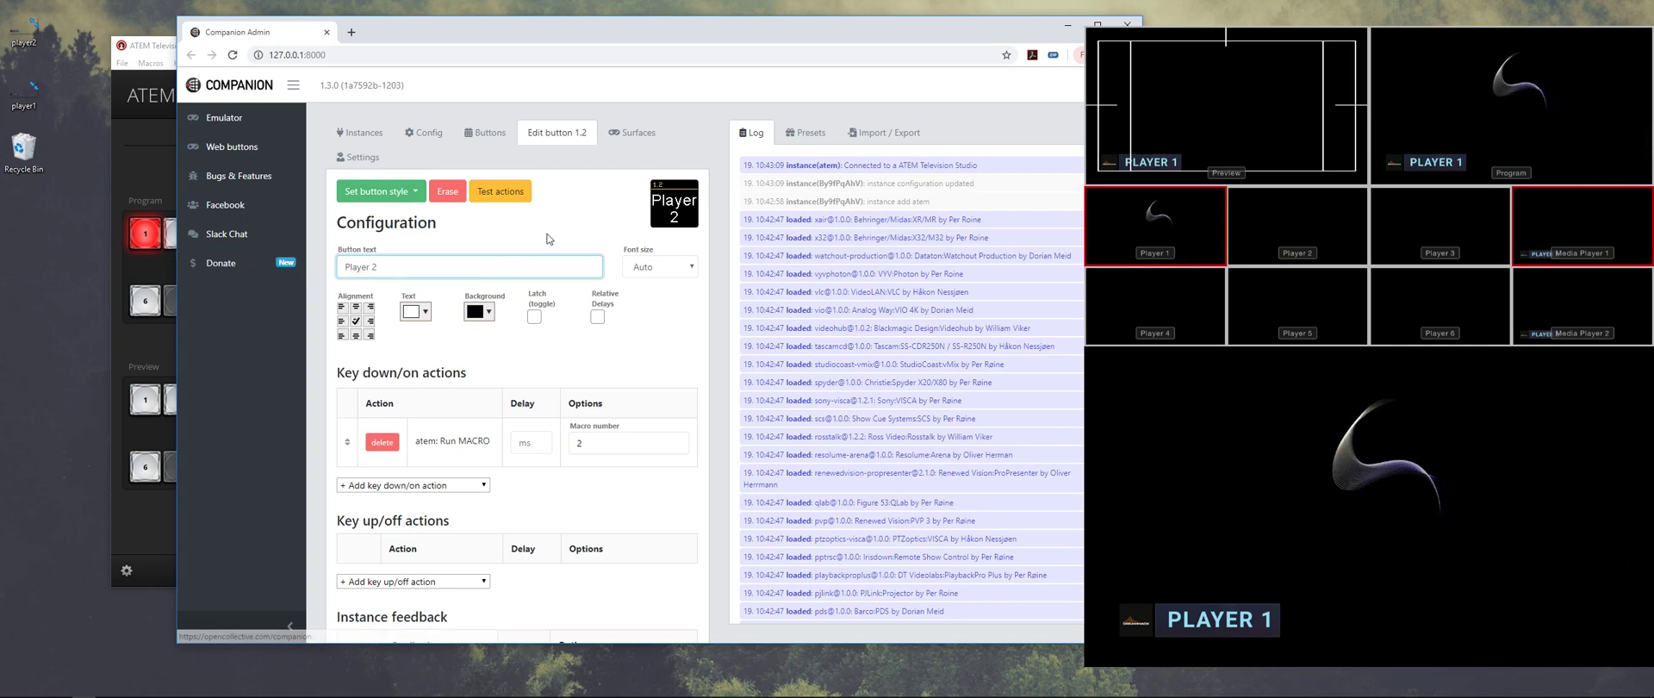
In Shift test mode, alternately fire the Player 2 and Player 1 buttons to switch the ATEM output.
left_click(485, 131)
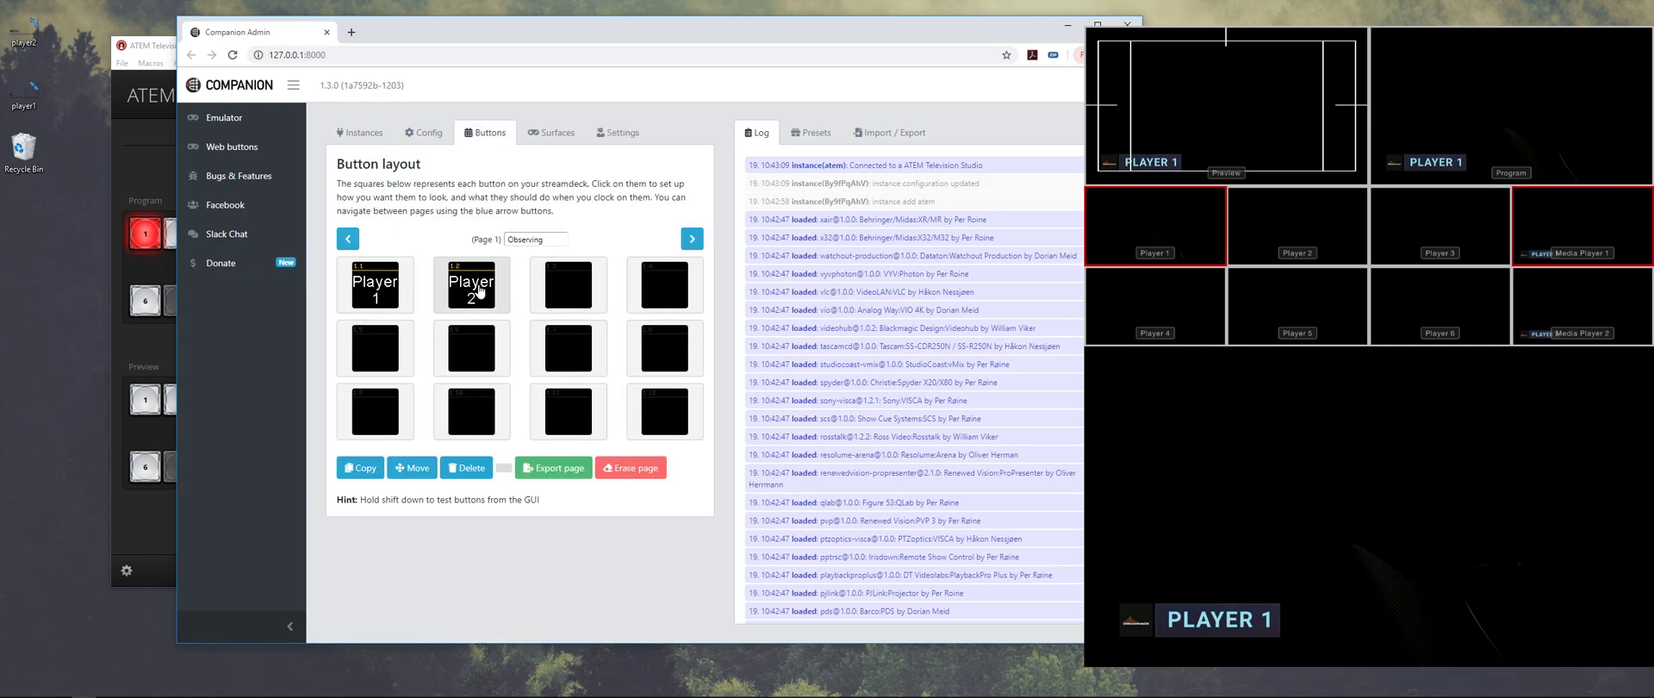
key("shift")
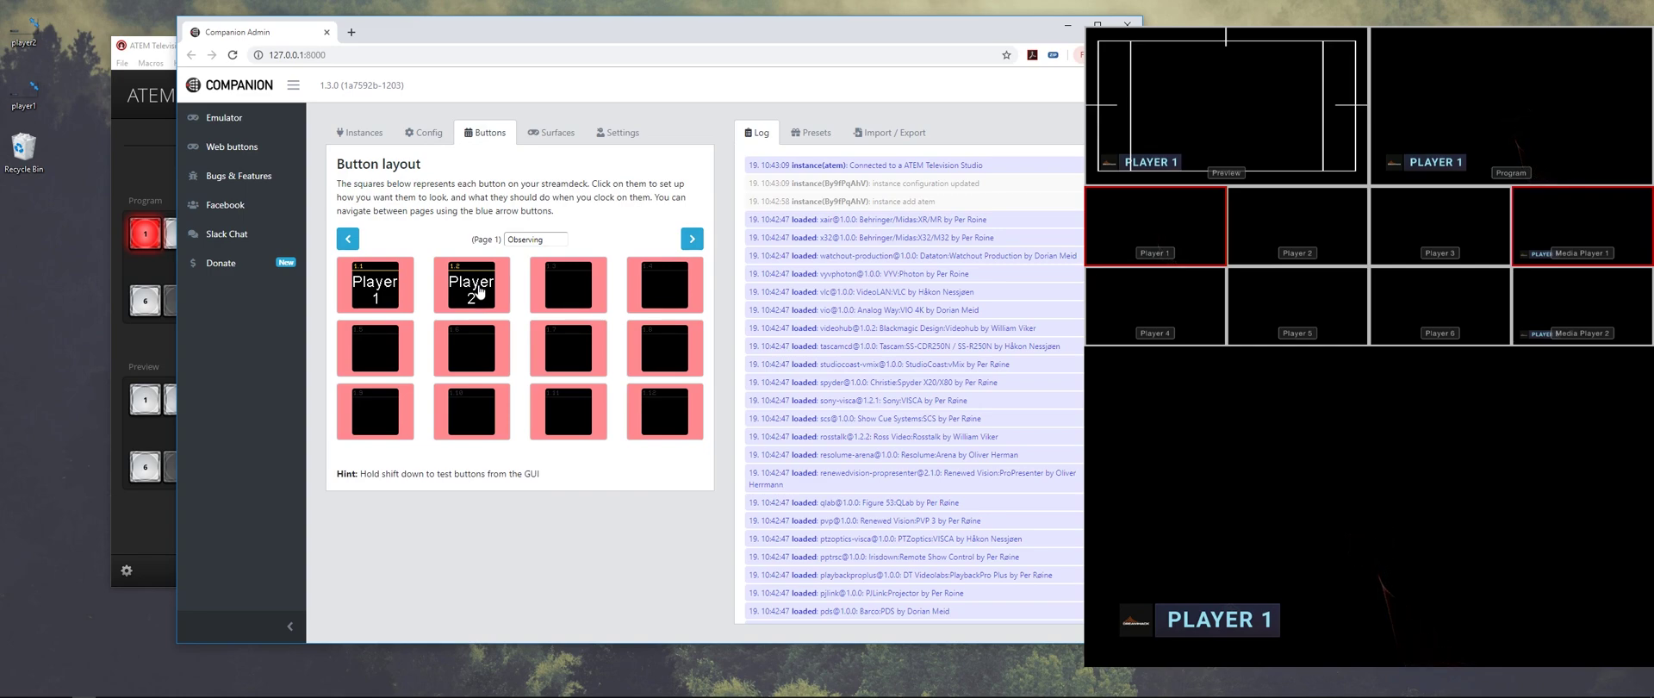
left_click(480, 291, "shift")
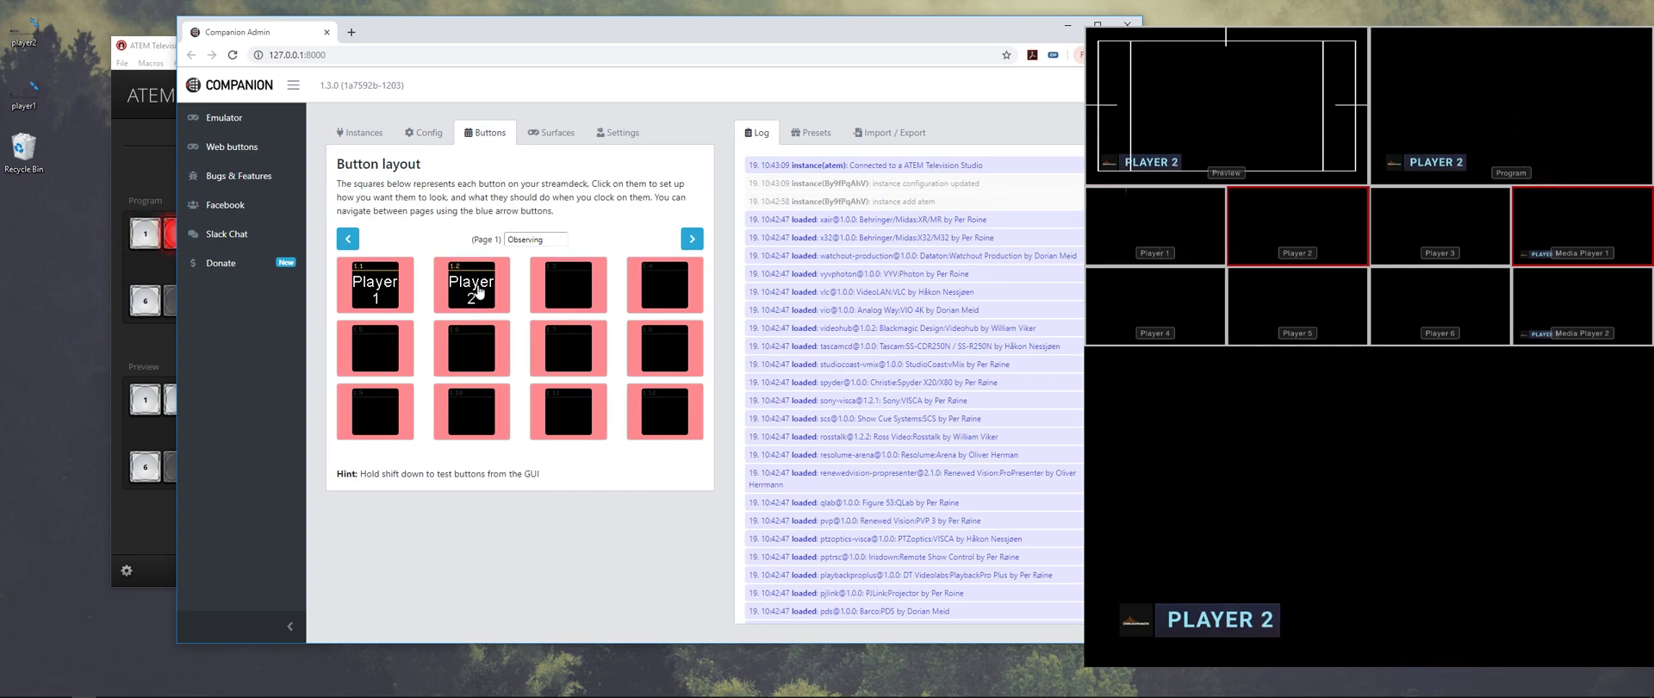
left_click(375, 284, "shift")
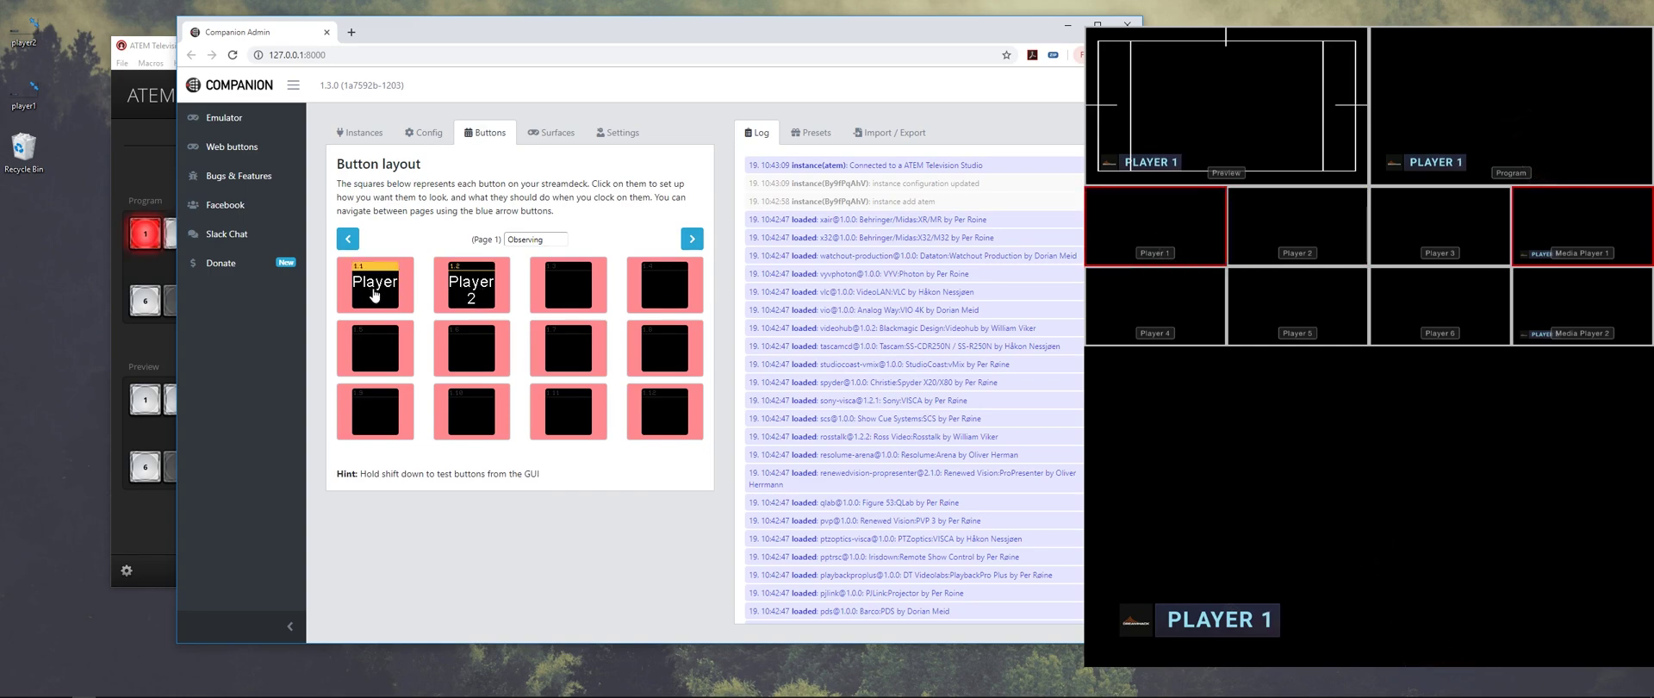
left_click(482, 287, "shift")
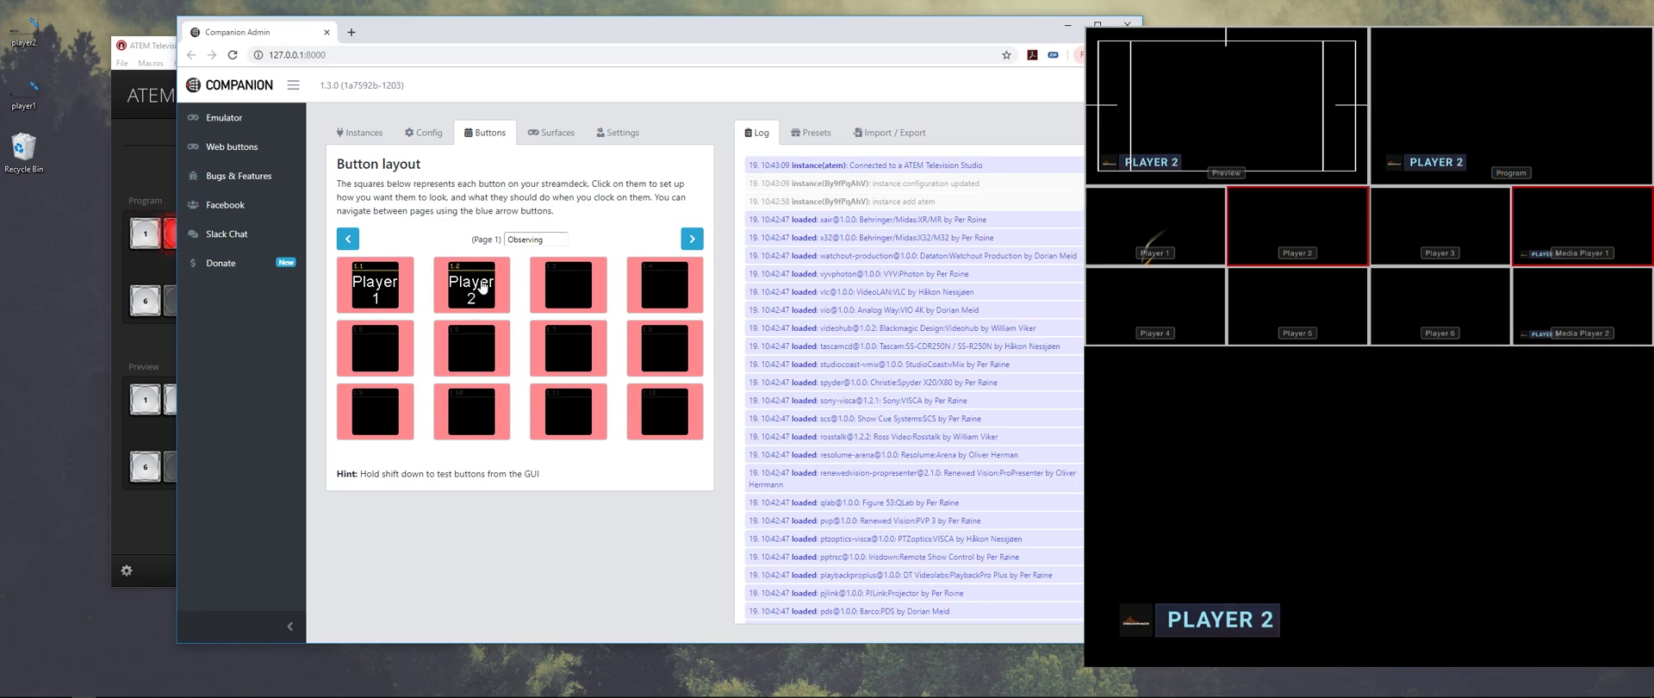
left_click(375, 287, "shift")
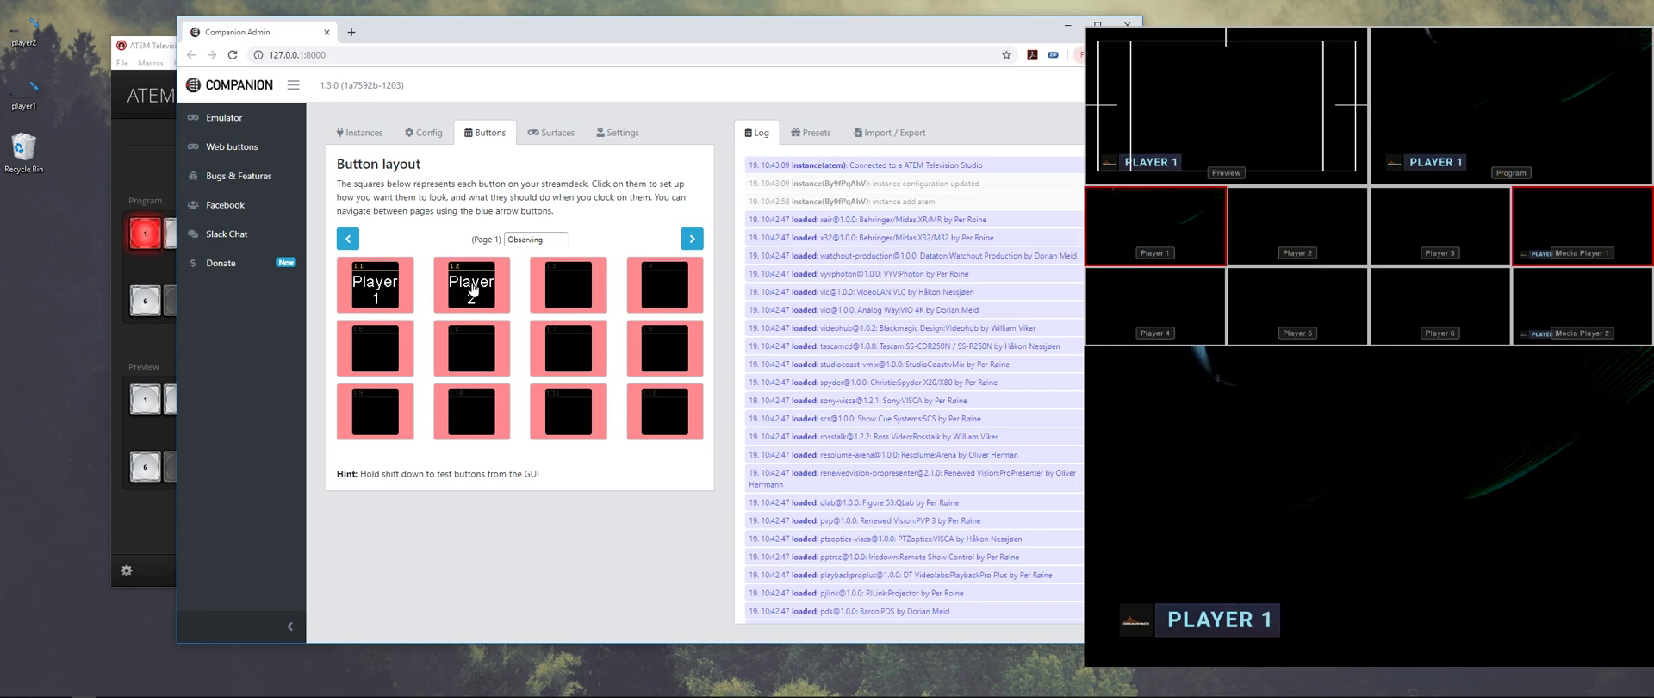
left_click(473, 289, "shift")
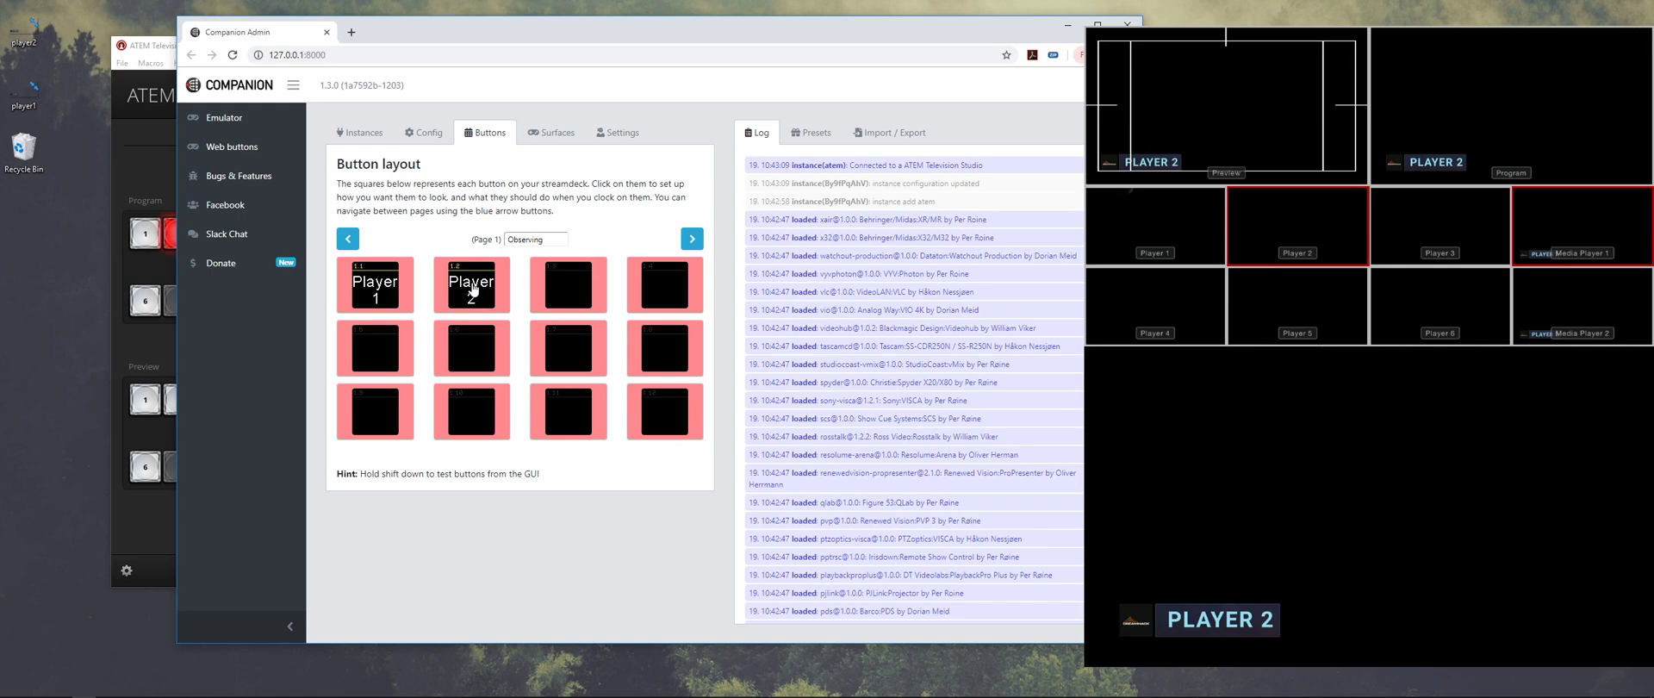
left_click(379, 293, "shift")
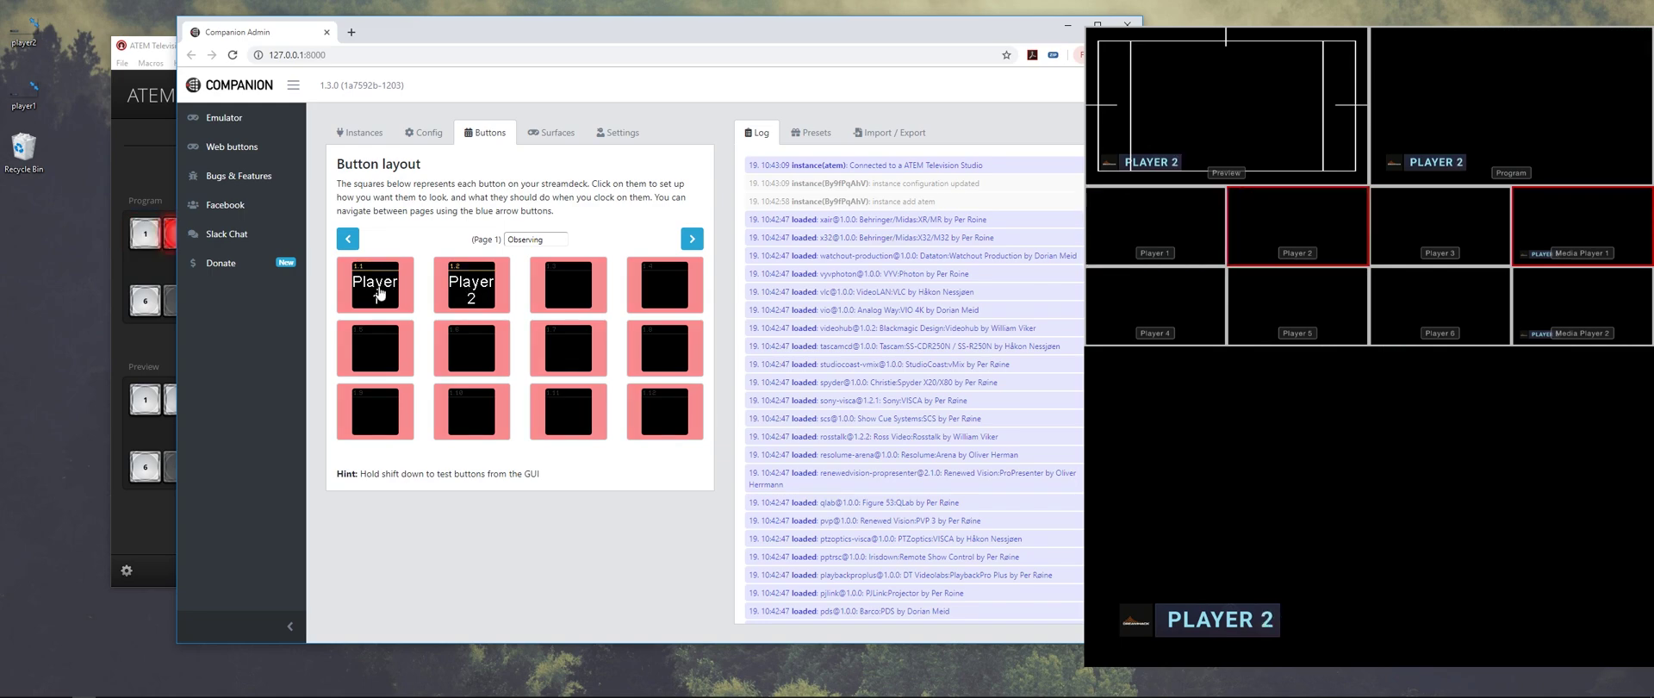